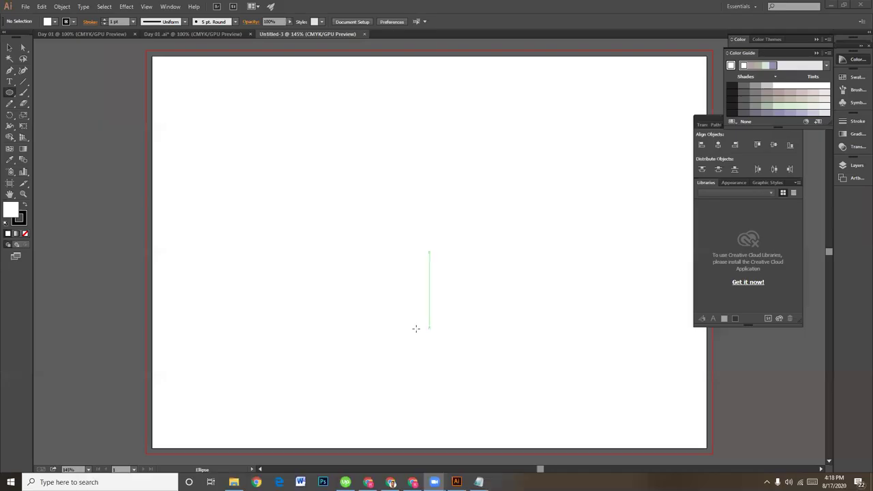
With the Selection tool active, turn on View > Rulers > Show Rulers
click(9, 47)
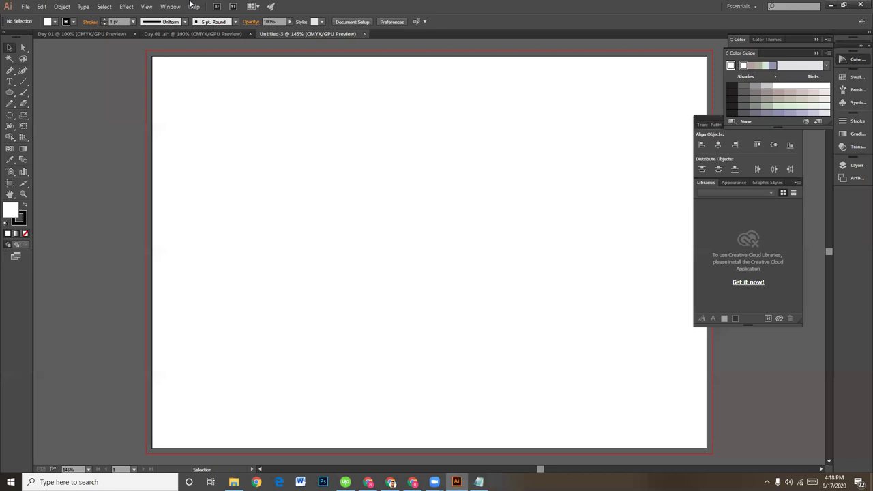
click(146, 6)
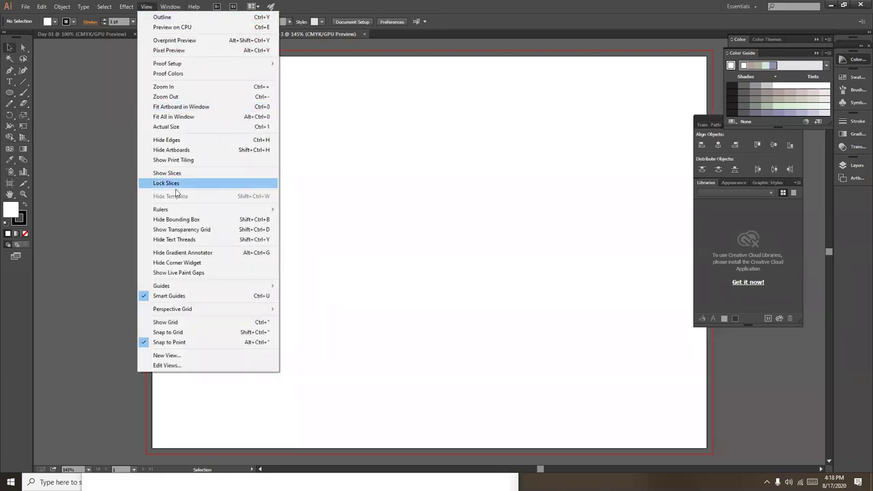
mouse_move(161, 209)
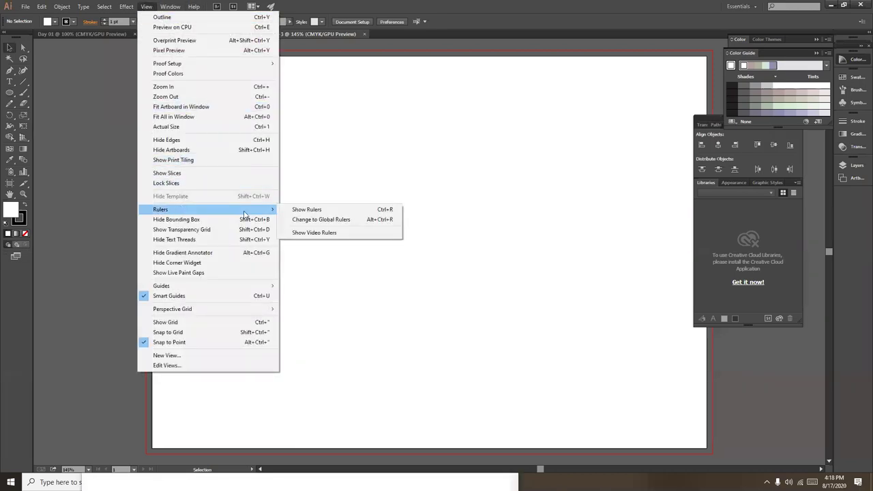
click(302, 210)
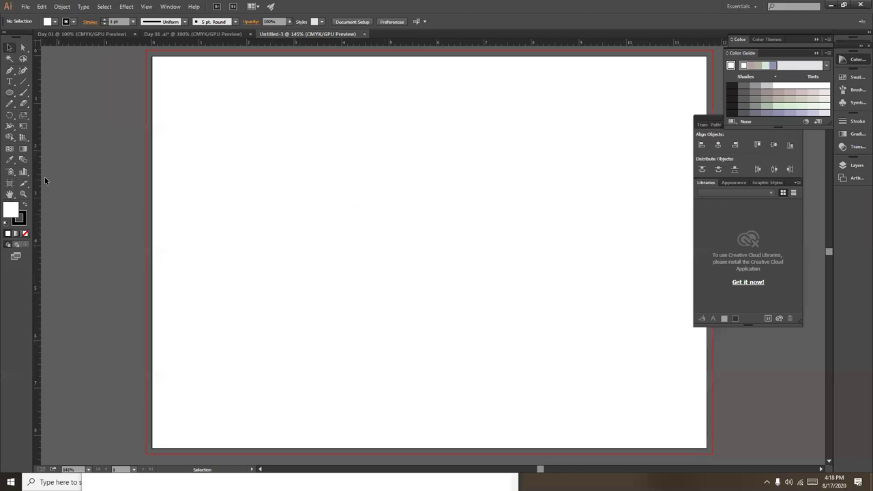
Drag a vertical guide from the left ruler to the artboard centre and zoom to 200%
mouse_move(36, 171)
mouse_down()
mouse_move(411, 182)
mouse_move(385, 189)
mouse_up()
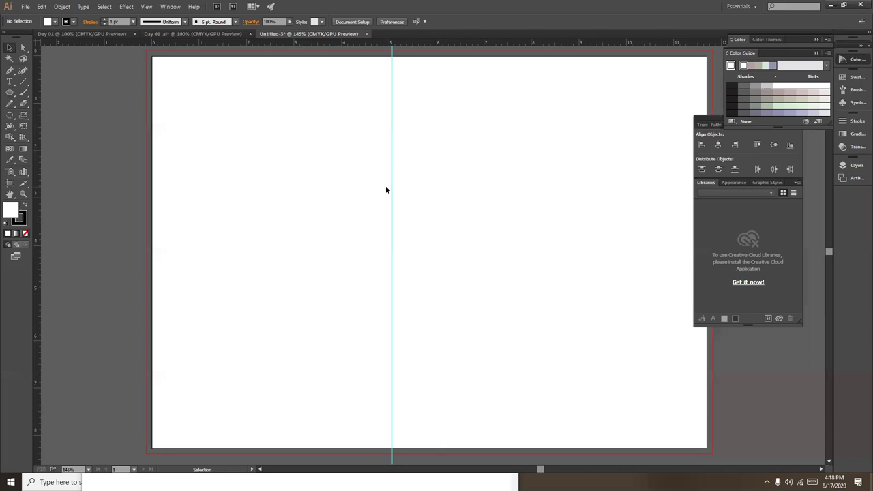
key(ctrl+plus)
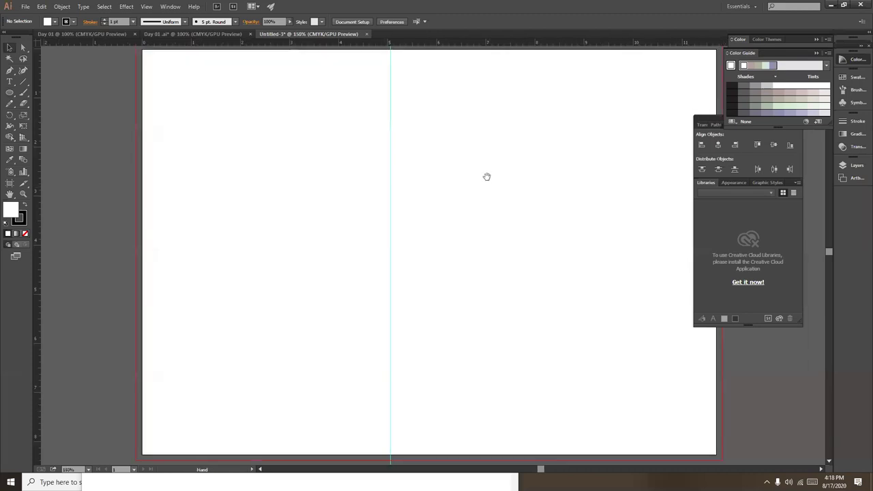
drag(482, 341, 483, 348)
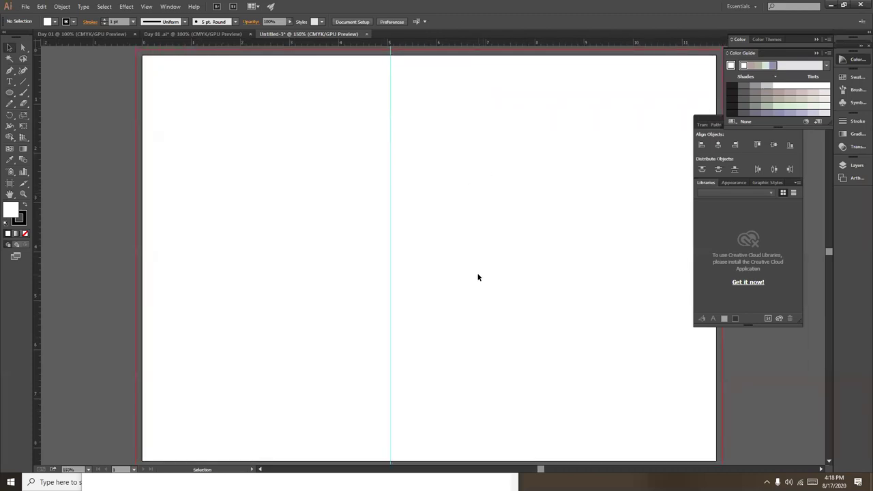
key(ctrl+plus)
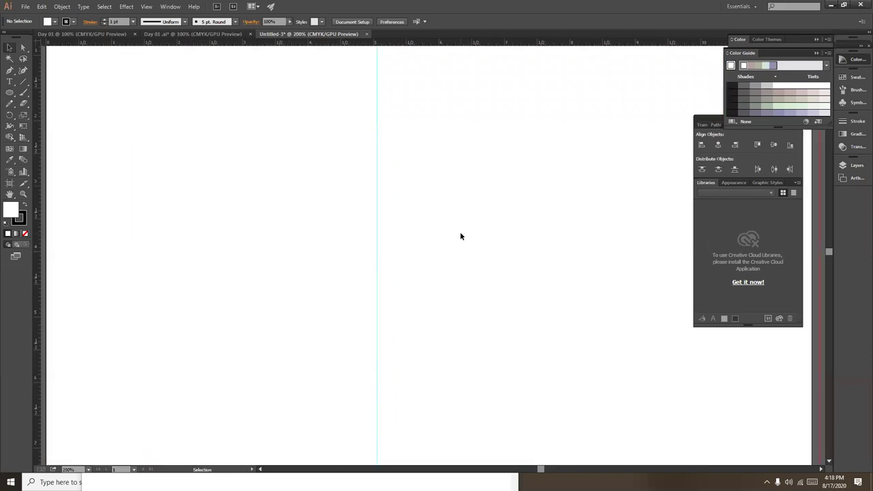
scroll(482, 292, up, 5)
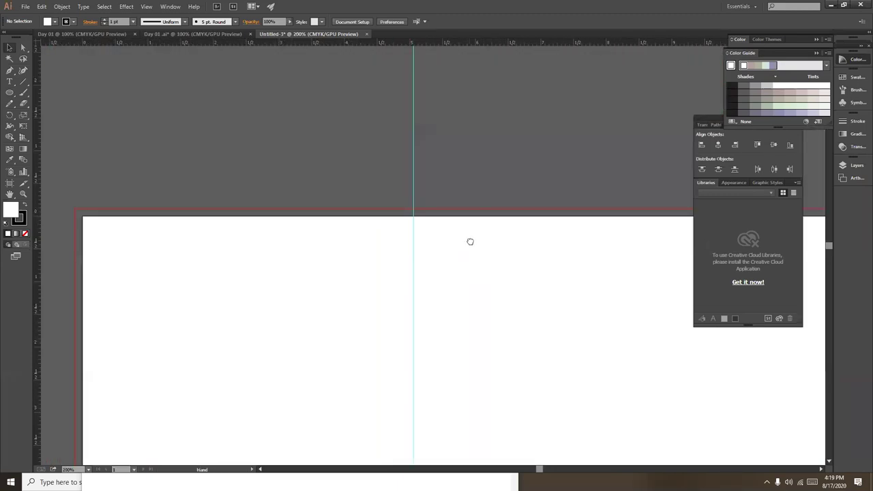
drag(469, 239, 472, 203)
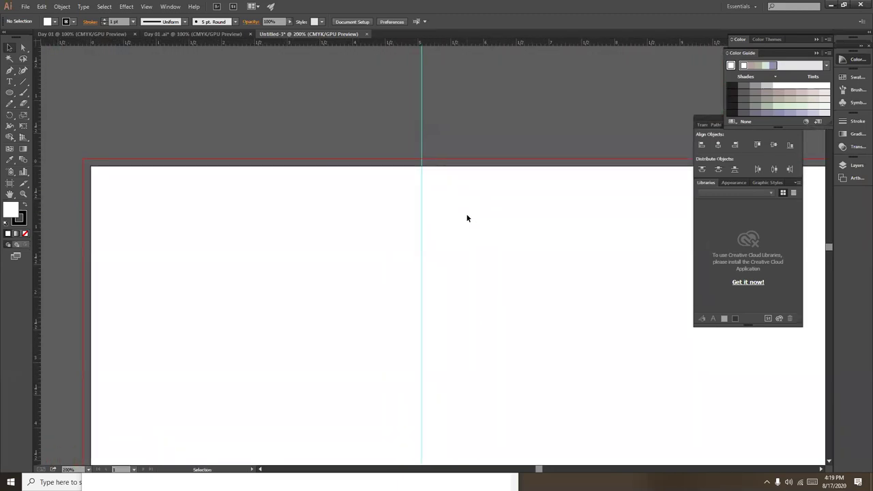
scroll(467, 219, down, 1)
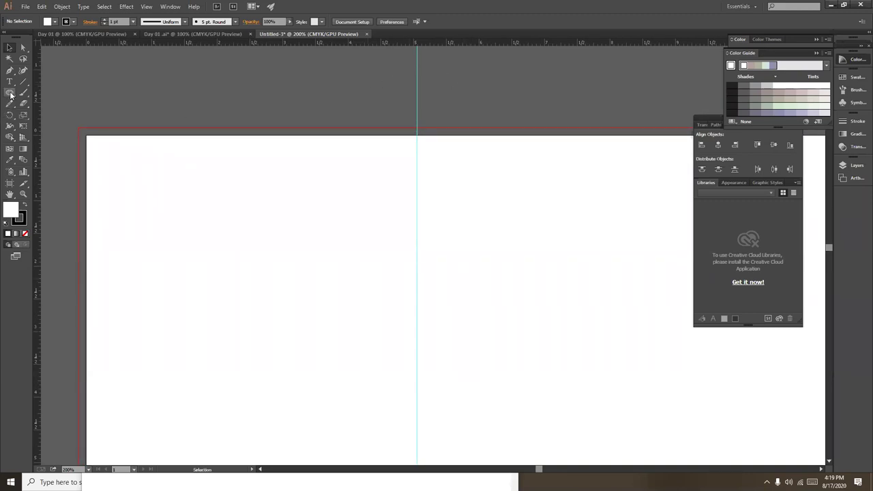
key(p)
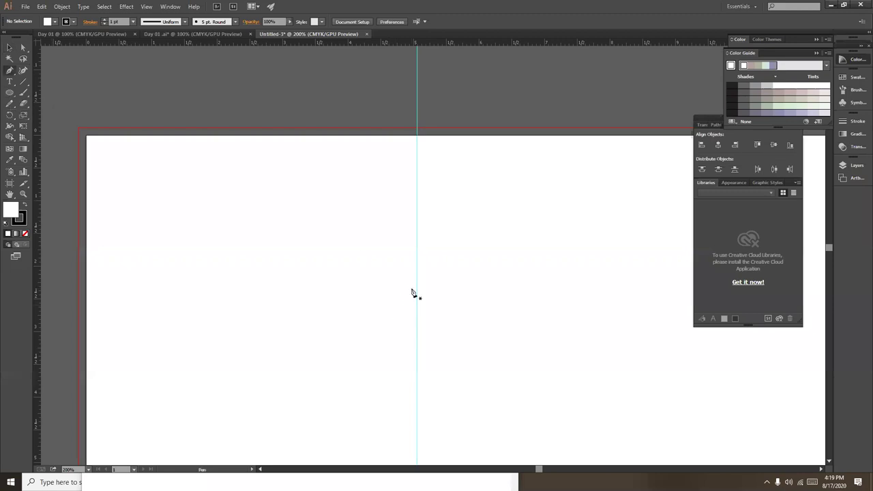
Pen-draw an arc from a bottom anchor to a curved top anchor on the guide, bowing right
click(417, 281)
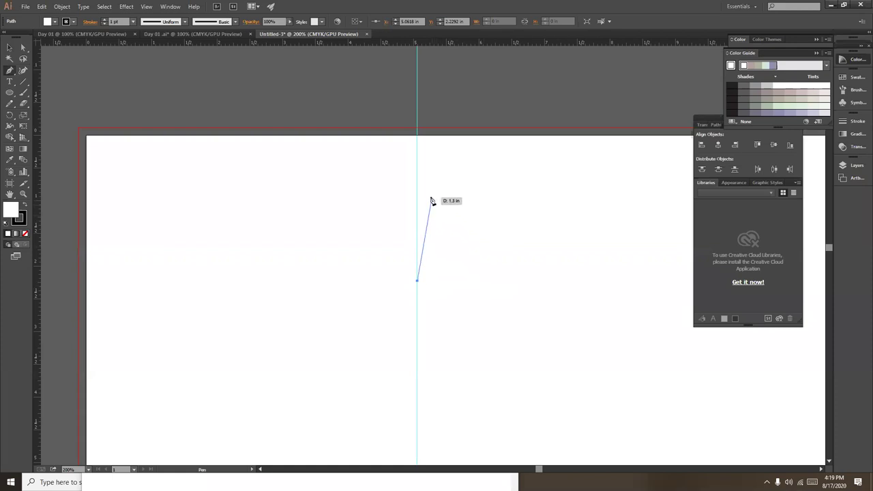
click(374, 175)
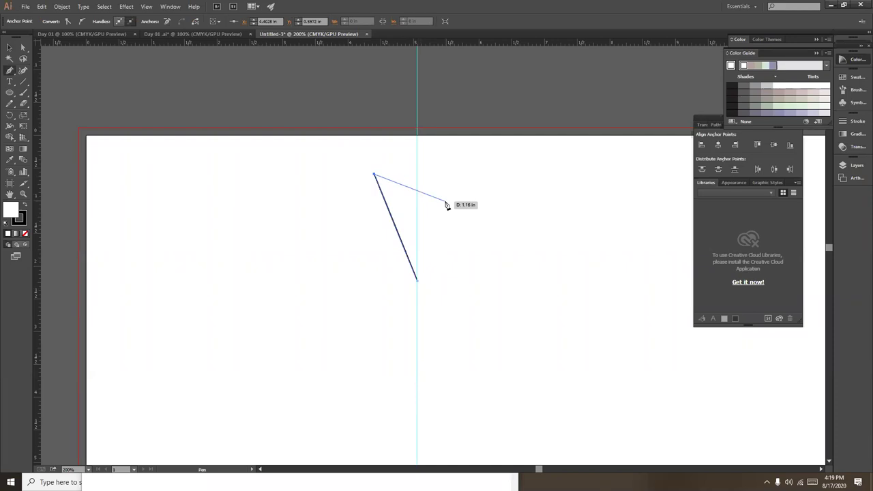
key(ctrl+z)
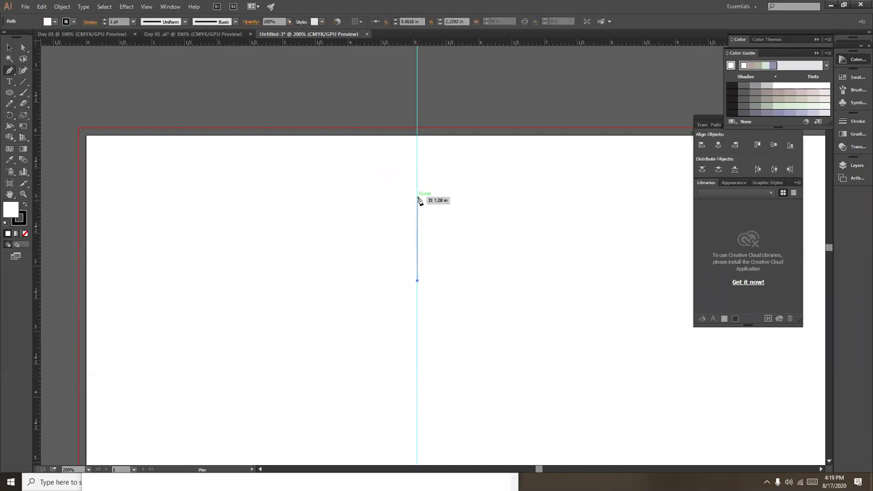
drag(416, 195, 390, 156)
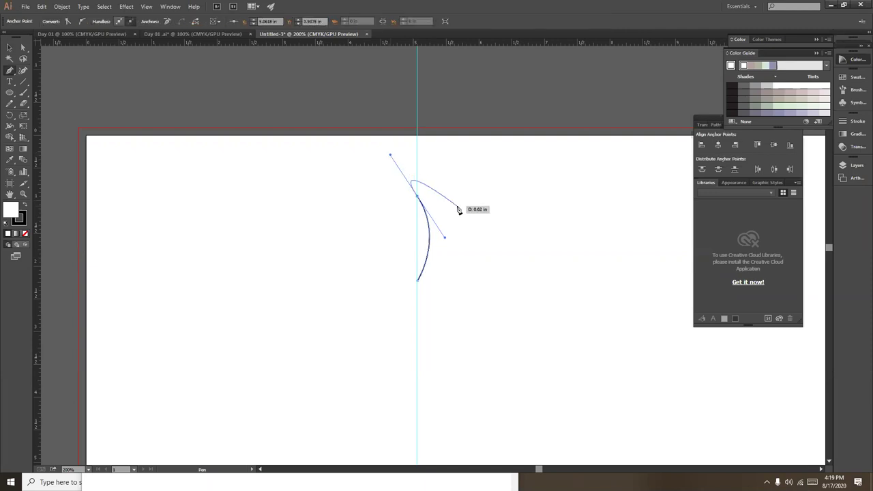
click(417, 198)
drag(418, 199, 473, 200)
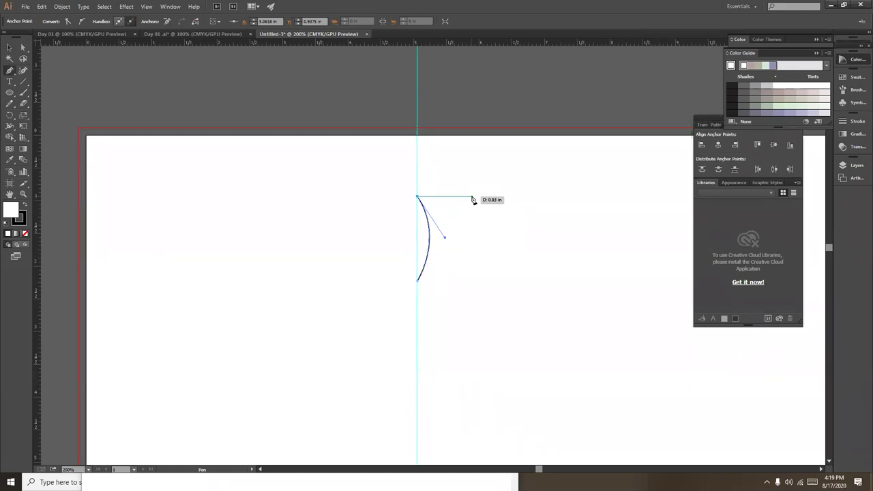
drag(472, 199, 7, 54)
click(8, 48)
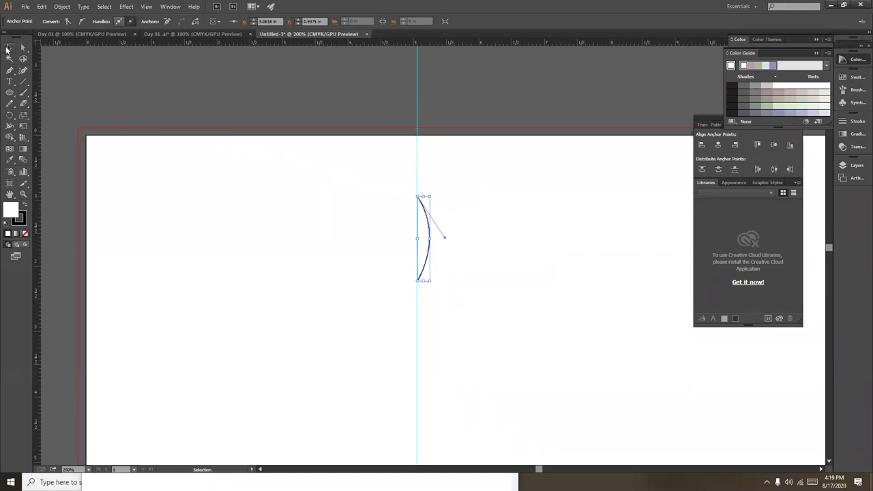
click(506, 273)
click(430, 242)
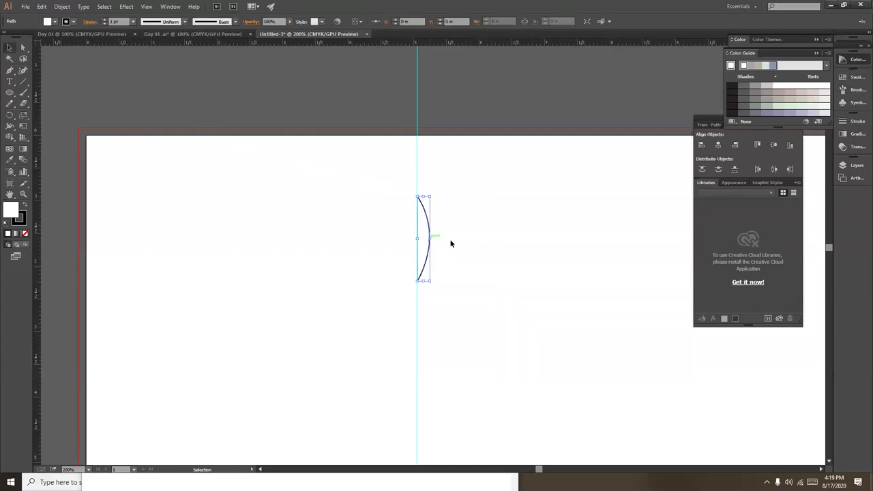
key(ctrl+equal)
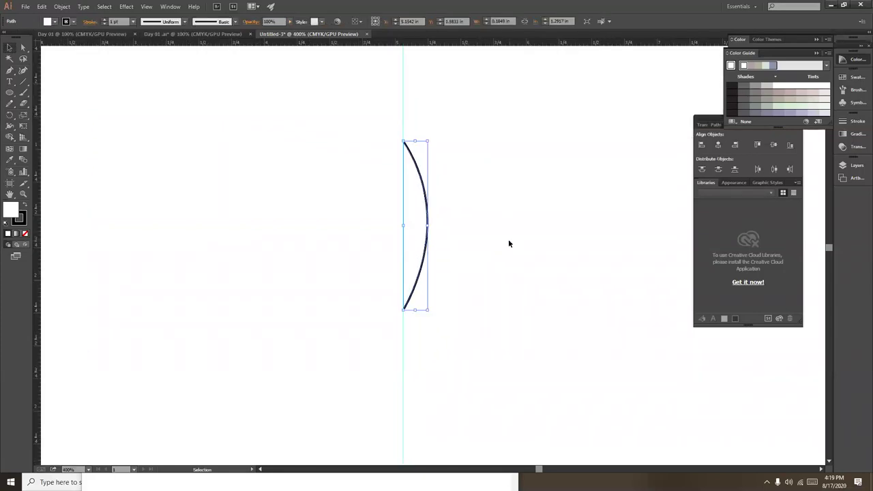
click(508, 244)
click(420, 179)
click(499, 190)
key(ctrl+equal)
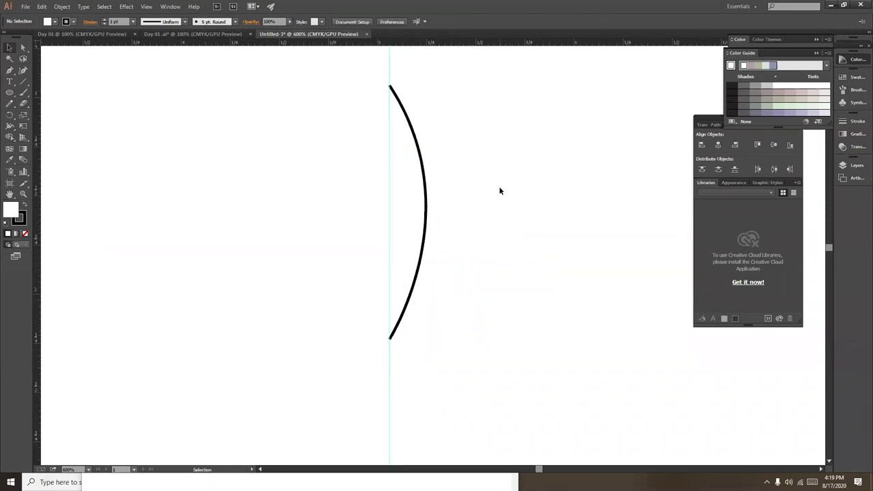
drag(495, 201, 475, 317)
click(398, 300)
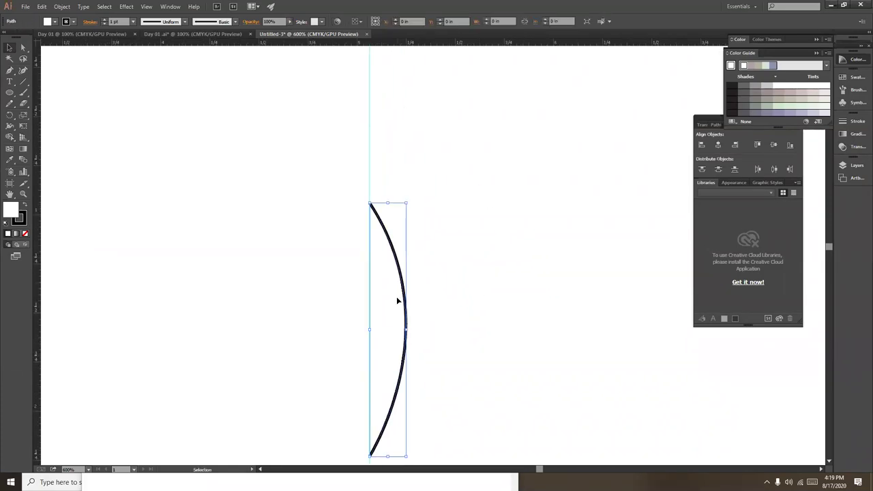
drag(483, 286, 509, 267)
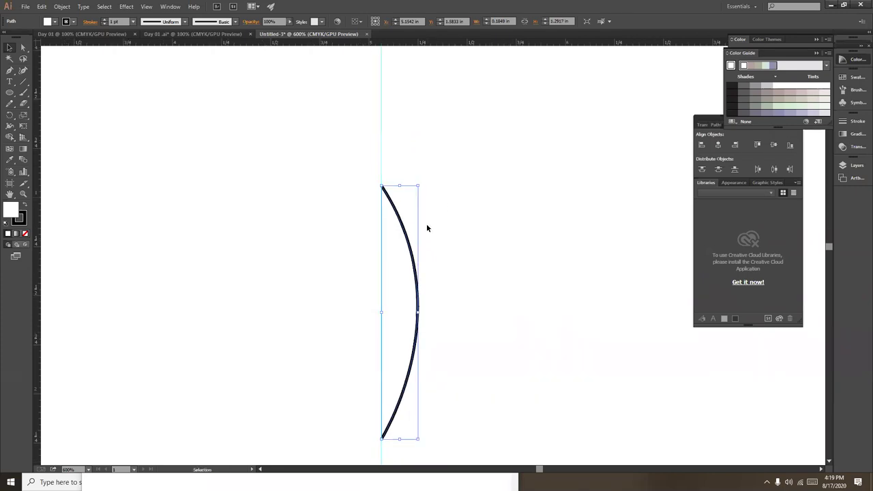
drag(440, 222, 400, 277)
mouse_move(463, 262)
mouse_down()
mouse_move(479, 193)
mouse_move(426, 266)
mouse_move(500, 242)
mouse_up()
click(482, 202)
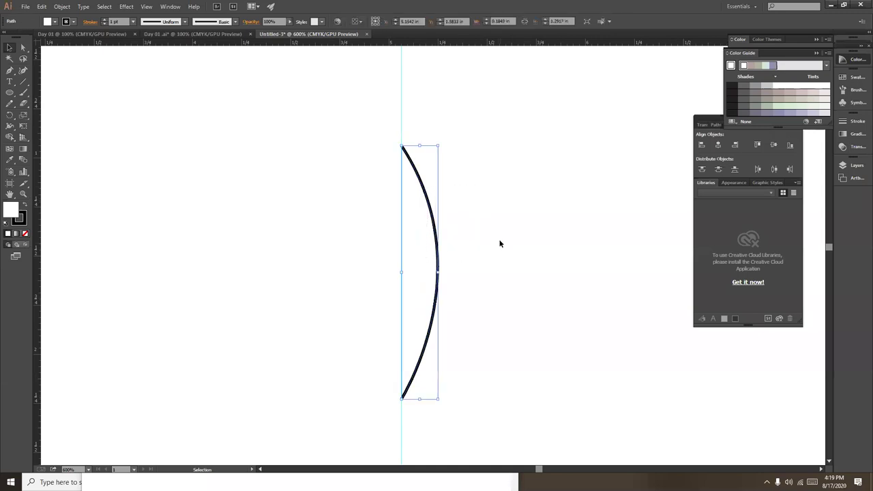
click(500, 243)
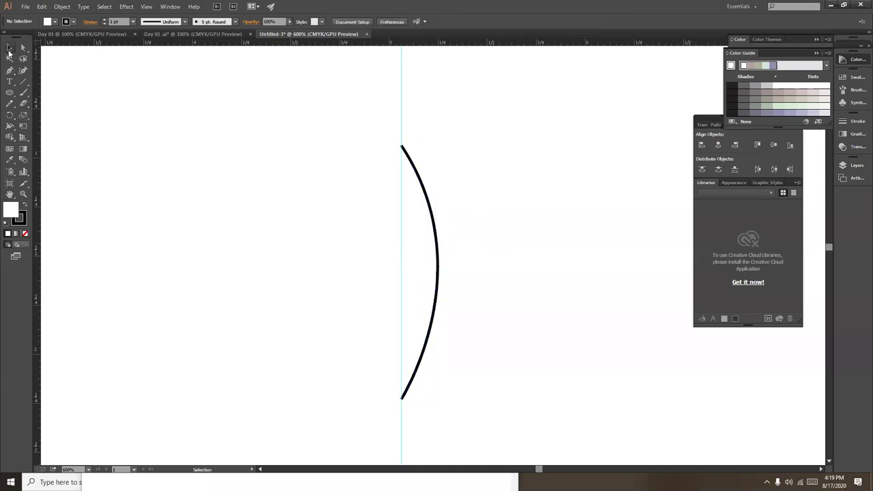
click(9, 70)
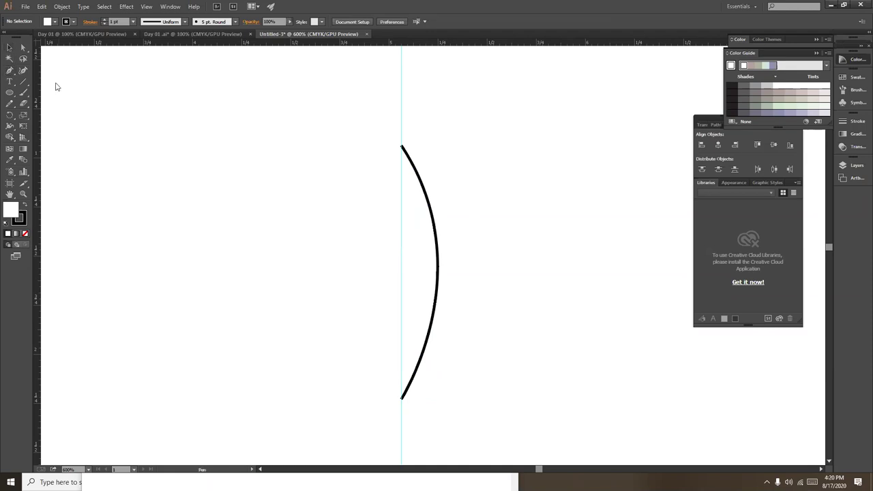
Try extending the arc from its top end, undo the stray curve, and stop drawing
click(401, 148)
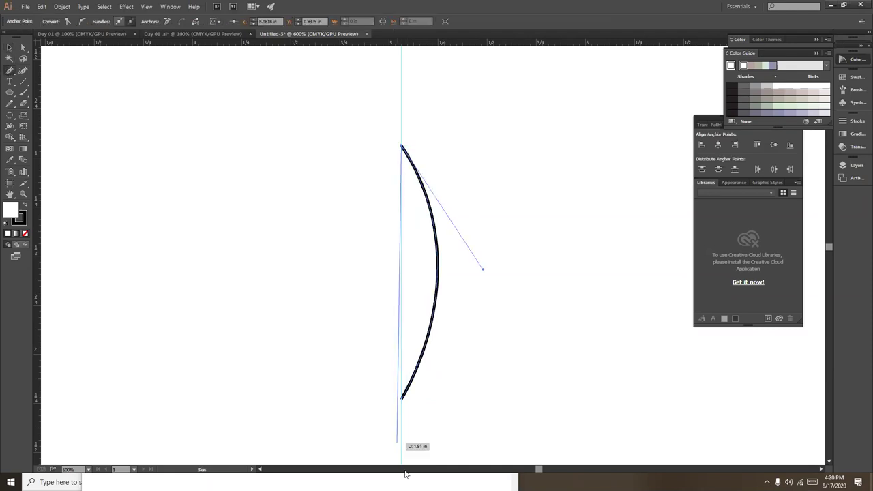
mouse_move(402, 401)
mouse_down()
mouse_move(459, 471)
mouse_move(492, 457)
mouse_up()
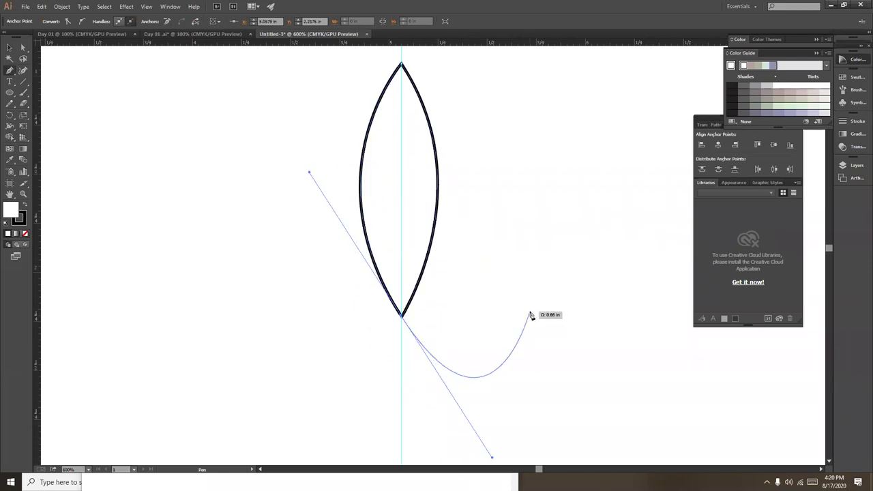
key(ctrl+z)
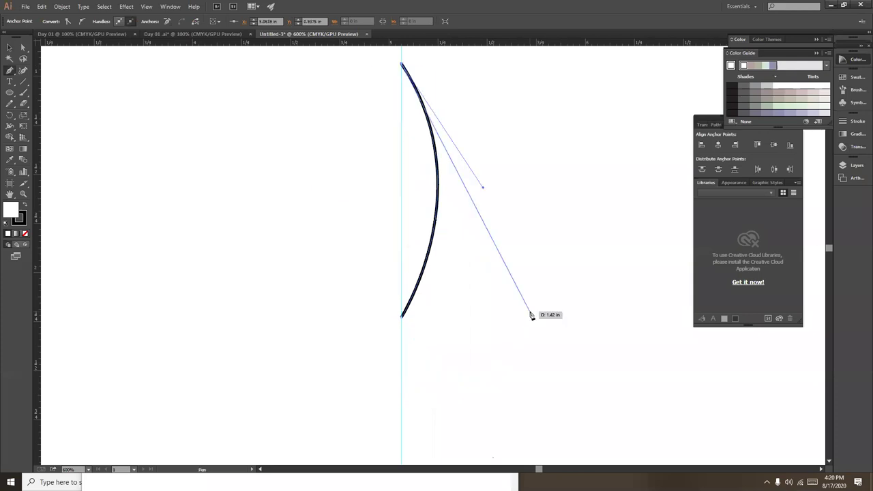
click(10, 48)
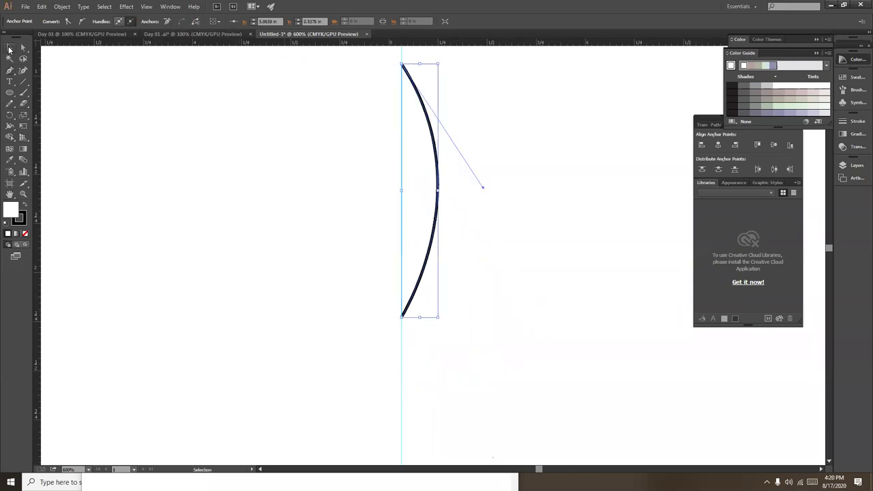
Marquee-select the arc to check its bounds
click(547, 160)
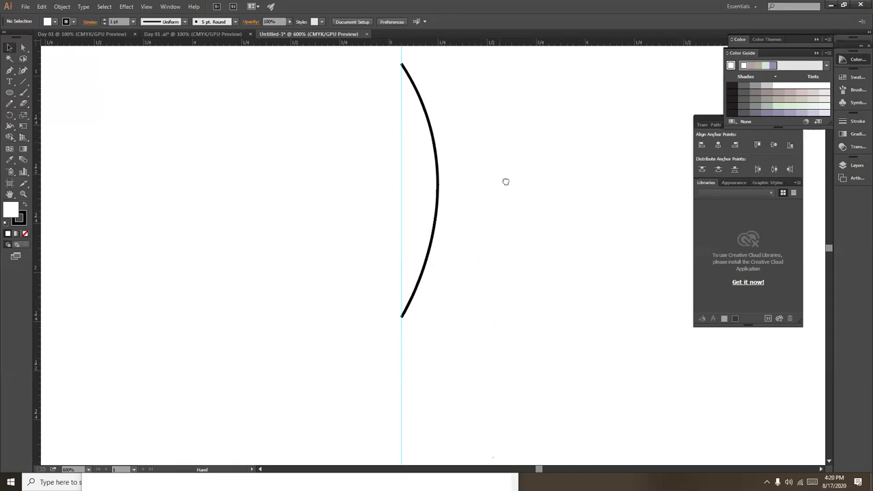
mouse_move(469, 135)
mouse_down()
mouse_move(424, 172)
mouse_move(425, 193)
mouse_up()
click(463, 158)
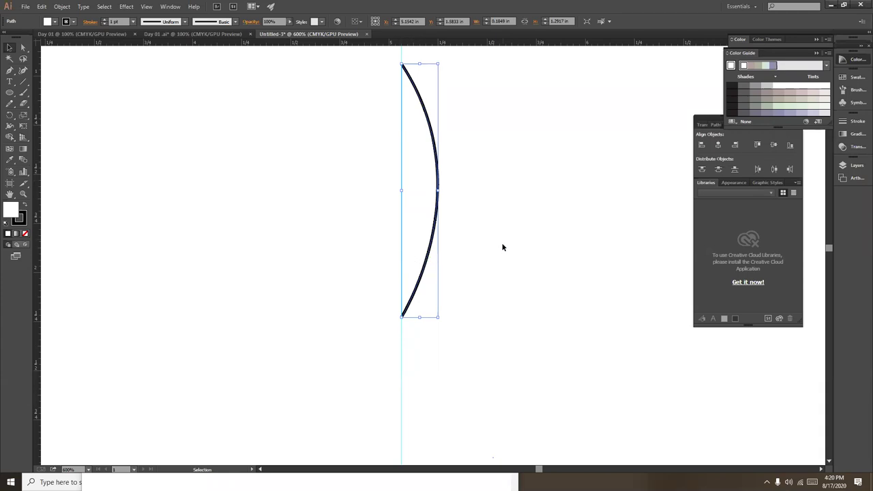
click(462, 154)
drag(460, 159, 420, 203)
Inspect the arc's anchors up close, then pick the Rotate tool
key(a)
key(ctrl+equal)
drag(530, 256, 534, 332)
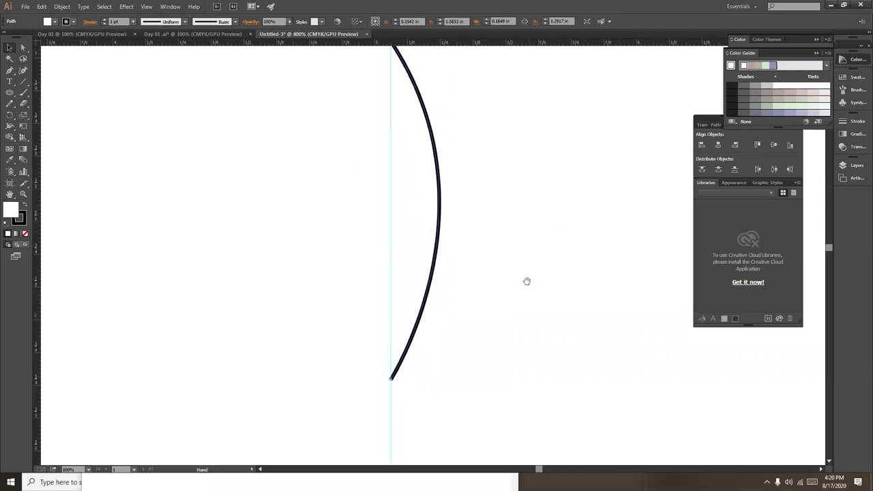
key(ctrl+minus)
key(v)
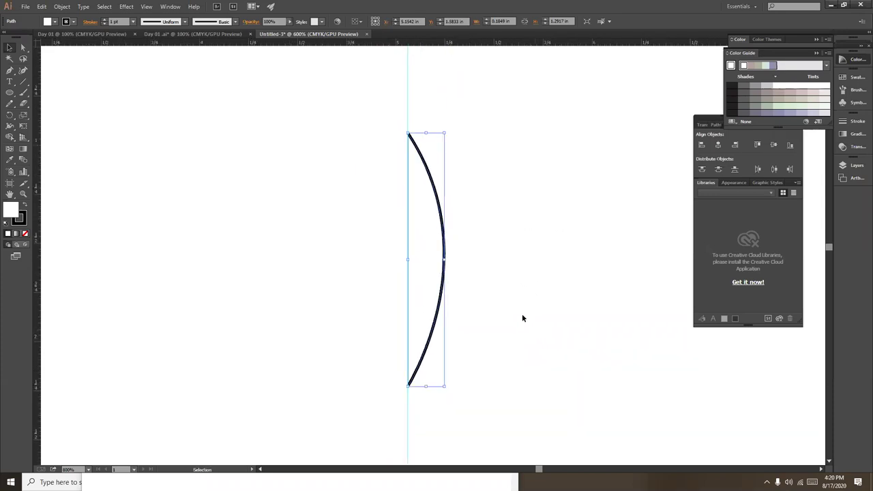
click(8, 116)
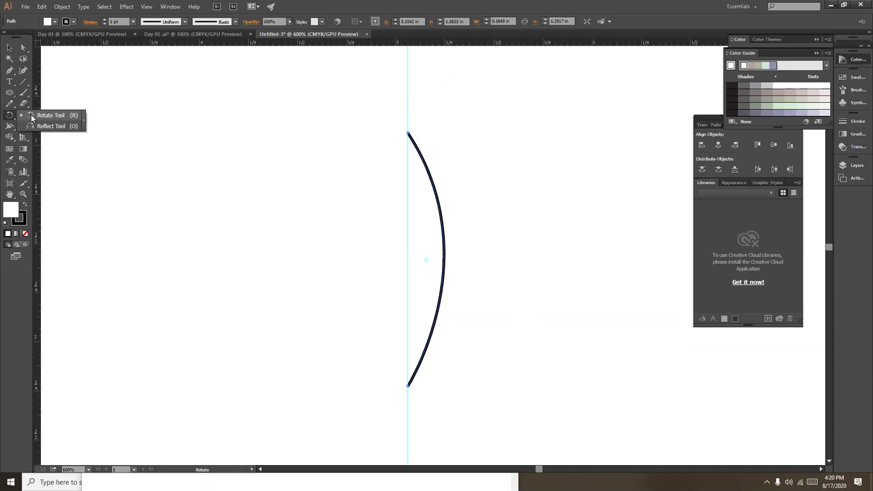
click(31, 114)
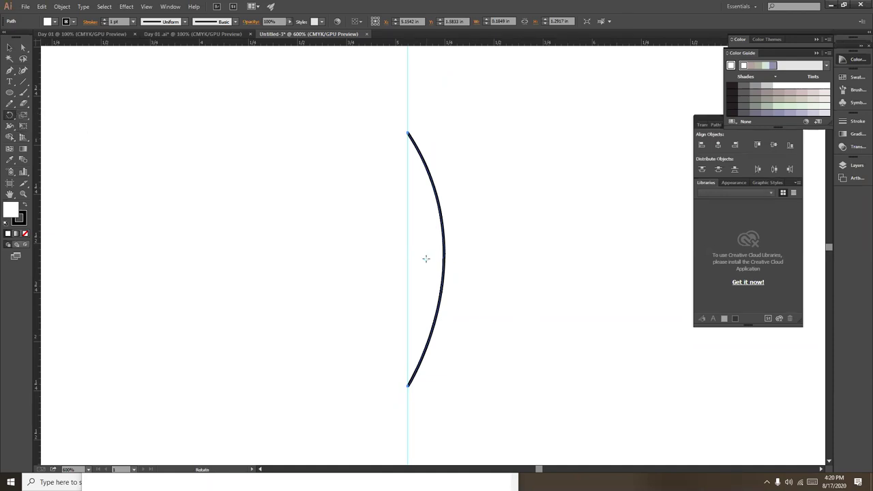
key(ctrl+plus)
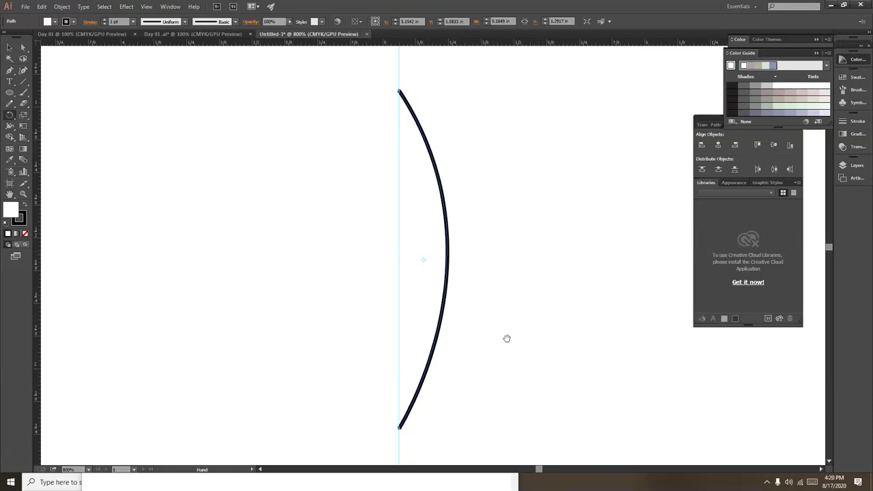
mouse_move(493, 296)
mouse_down()
mouse_move(489, 262)
mouse_move(485, 289)
mouse_up()
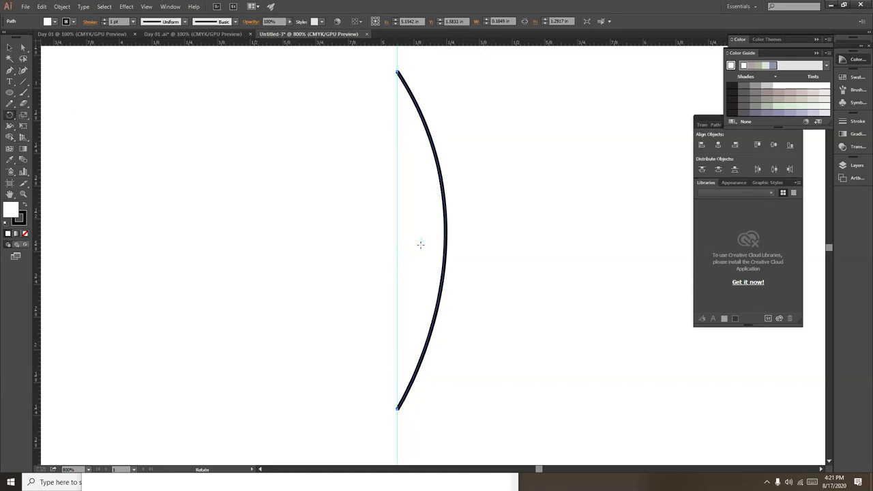
click(397, 408)
drag(395, 241, 380, 230)
alt+click(349, 224)
click(499, 276)
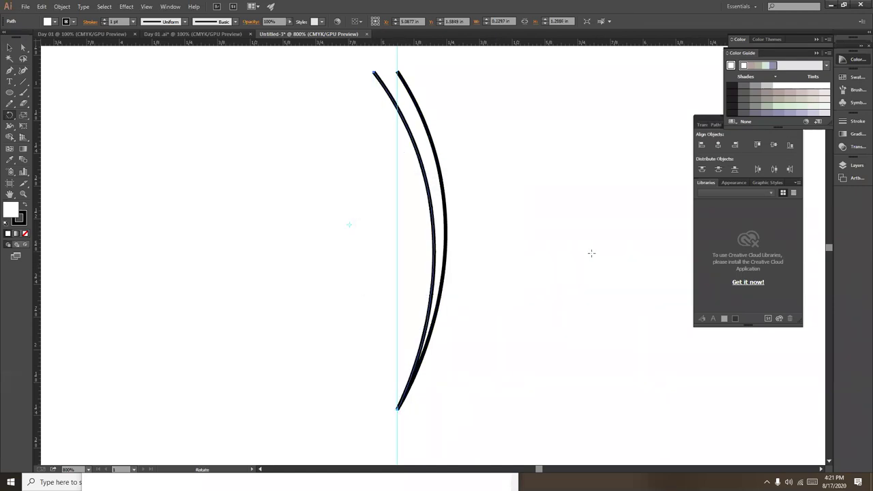
key(v)
key(ctrl+d)
key(ctrl+d)
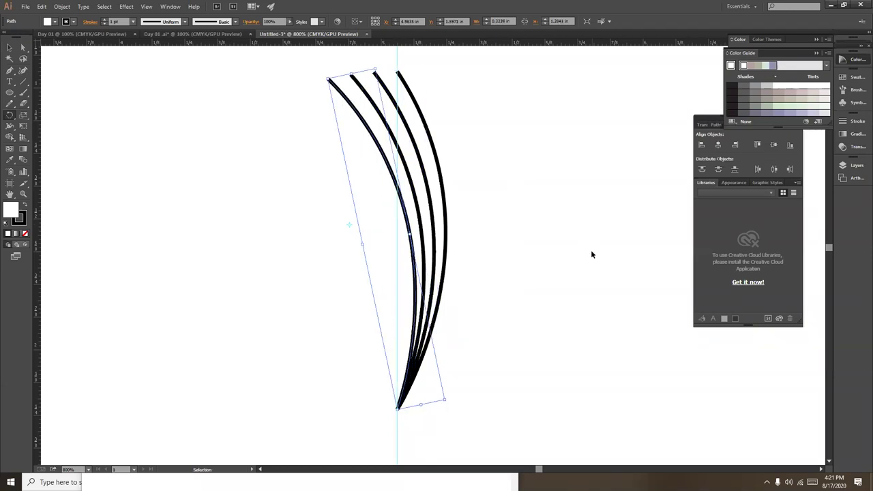
key(ctrl+d)
key(ctrl+d)
key(ctrl+d)
key(ctrl+d)
key(ctrl+d)
key(ctrl+d)
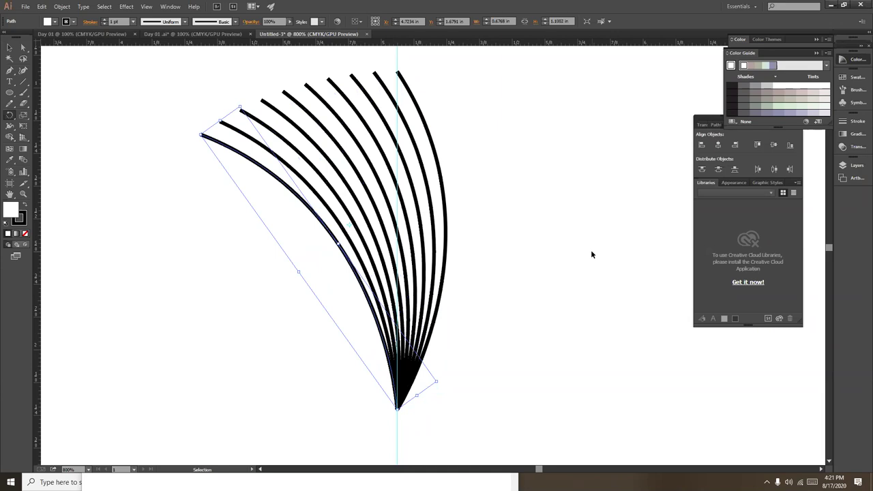
key(ctrl+d)
key(ctrl+d)
key(r)
drag(9, 115, 58, 115)
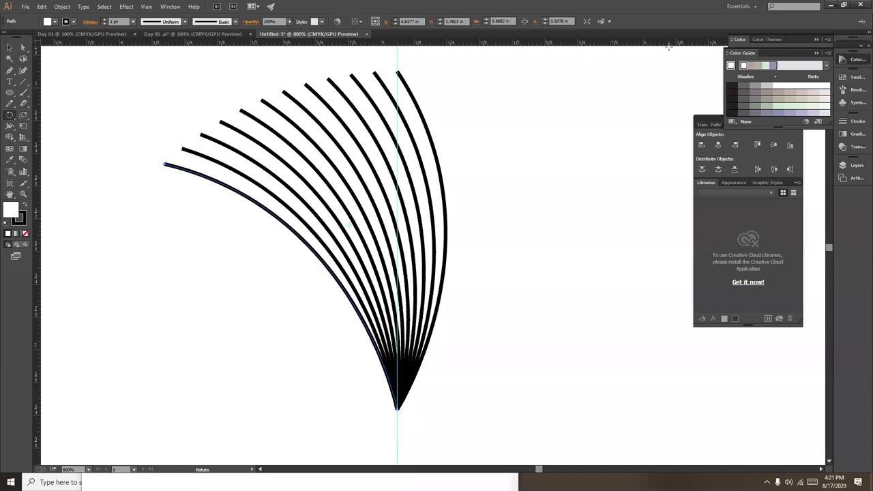
key(v)
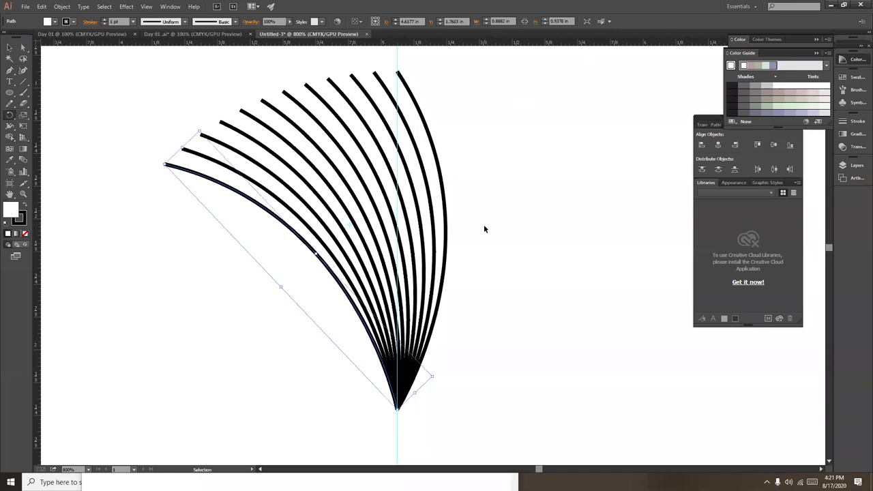
key(ctrl+z)
key(ctrl+z)
key(ctrl+z)
key(ctrl+z)
key(ctrl+z)
key(ctrl+z)
key(ctrl+z)
key(ctrl+z)
key(ctrl+z)
key(ctrl+z)
key(ctrl+z)
key(r)
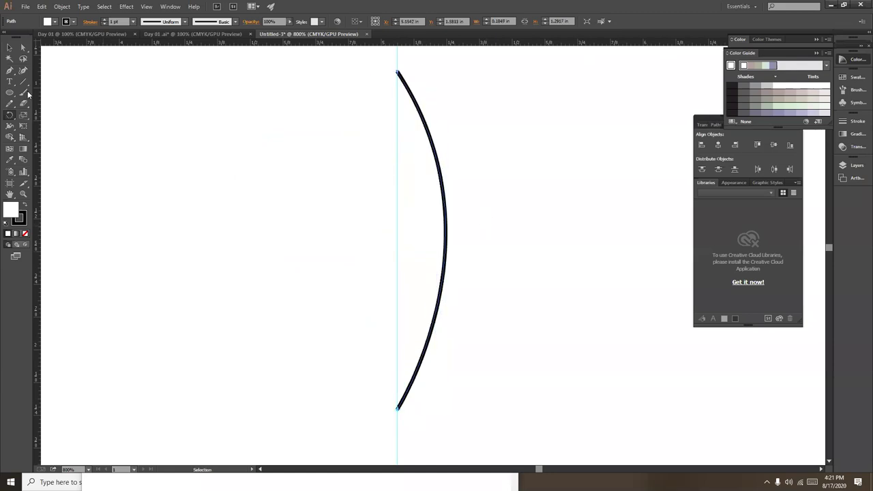
Reflect a copy of the arc to the left of the guide, forming a pointed lens outline
drag(16, 119, 48, 126)
mouse_move(428, 389)
mouse_down()
mouse_move(371, 405)
mouse_move(378, 397)
mouse_up()
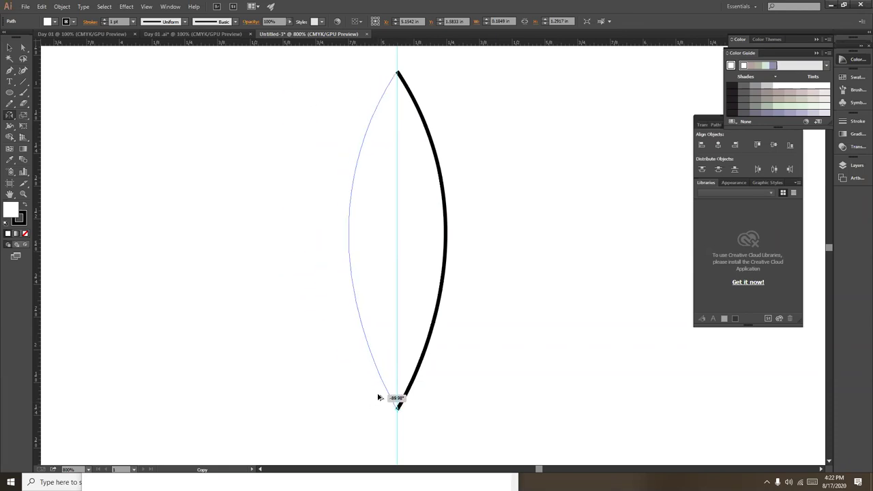
drag(378, 398, 378, 394)
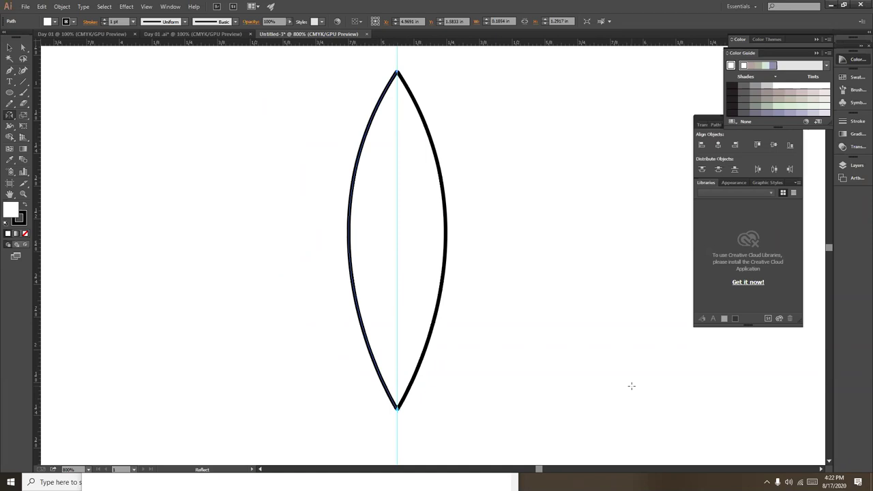
click(10, 48)
click(516, 167)
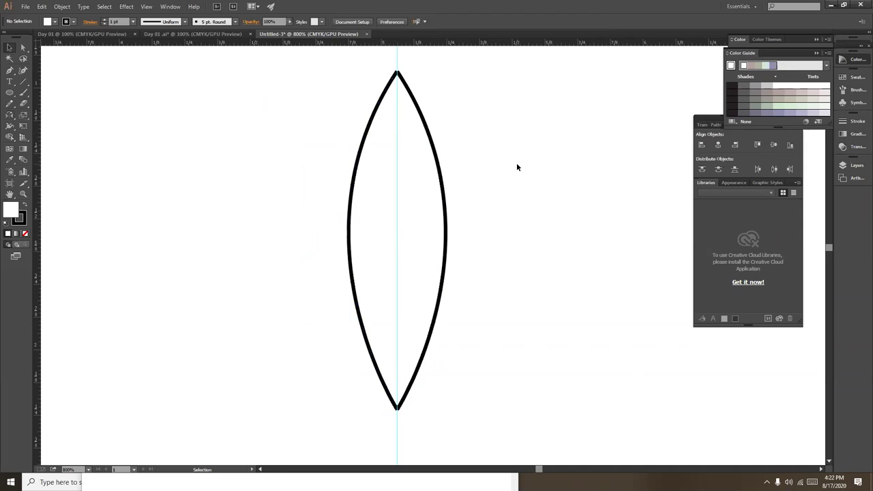
key(ctrl+plus)
scroll(498, 341, up, 2)
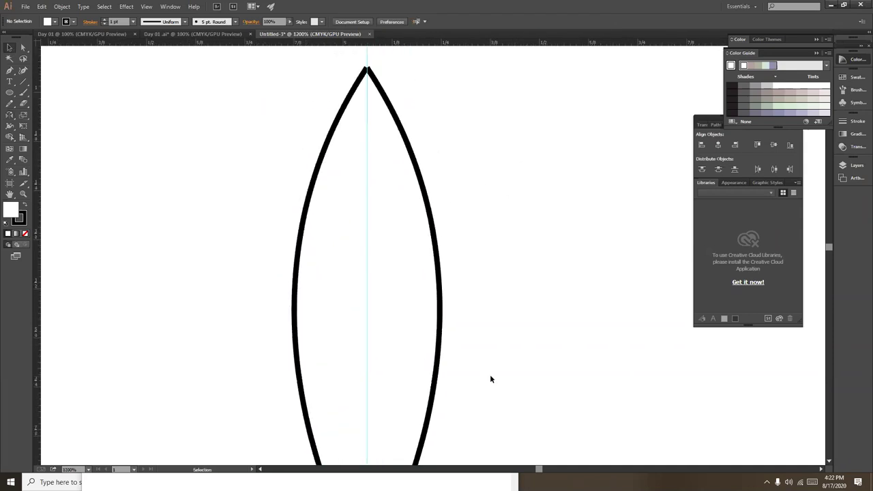
key(ctrl+plus)
scroll(493, 339, up, 2)
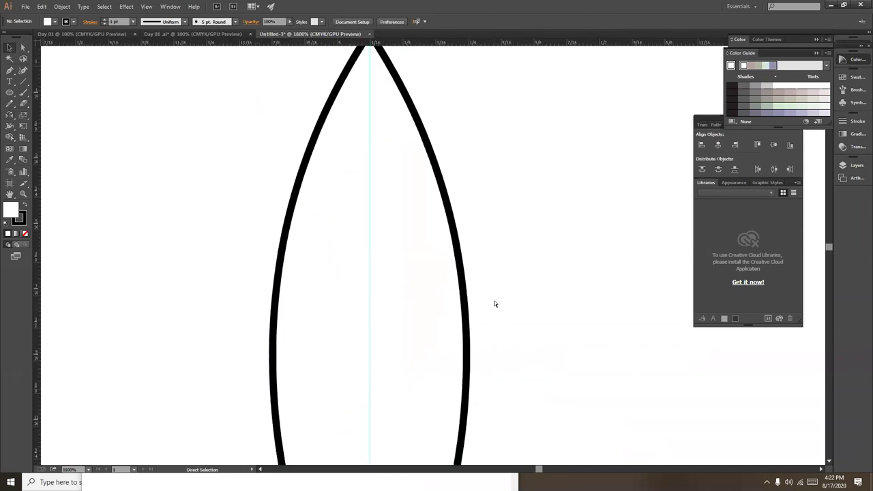
key(ctrl+minus)
key(ctrl+minus)
key(ctrl+minus)
key(ctrl+minus)
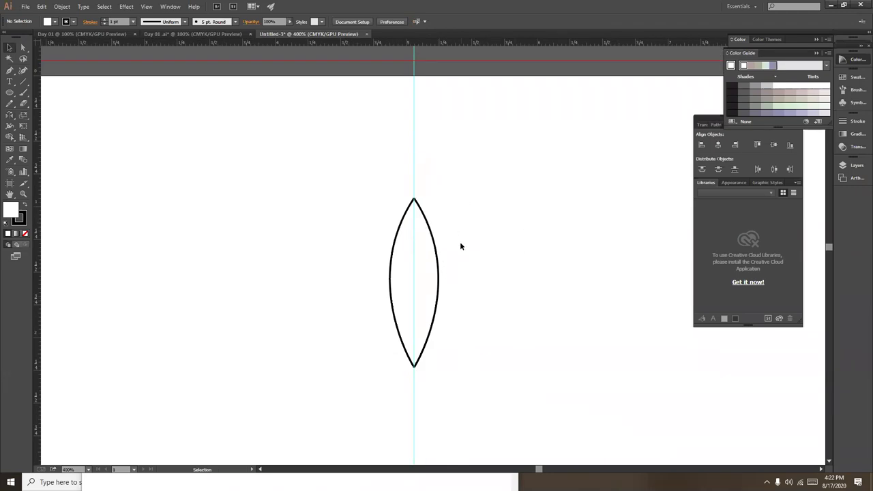
key(ctrl+plus)
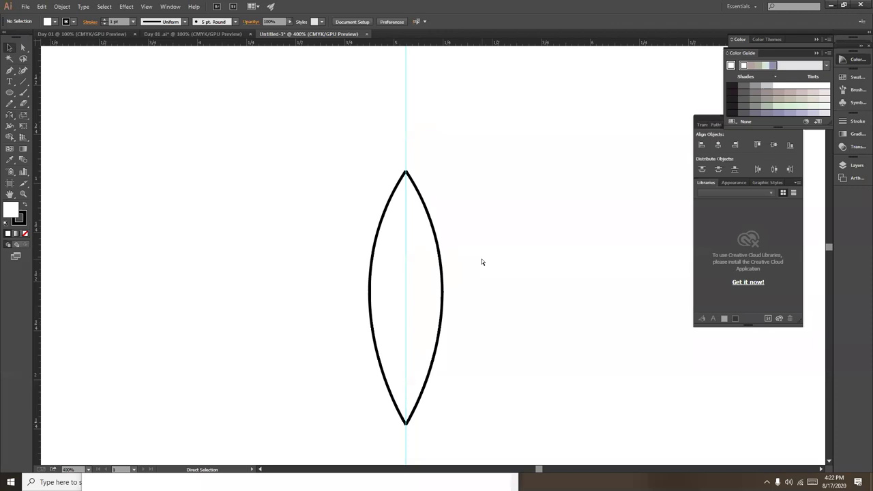
key(ctrl+plus)
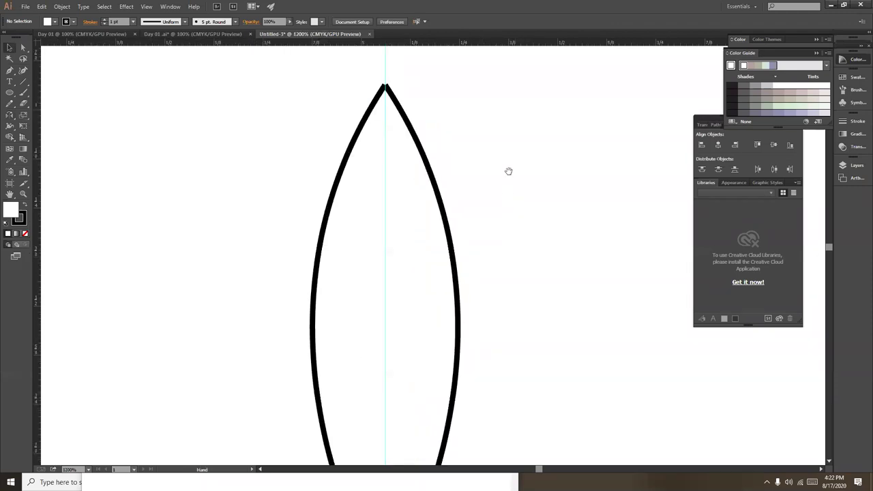
drag(477, 144, 485, 224)
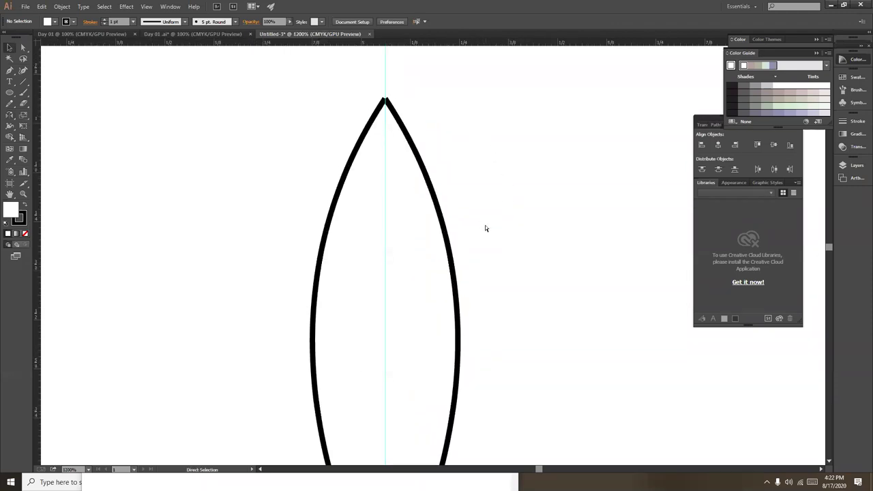
key(ctrl+plus)
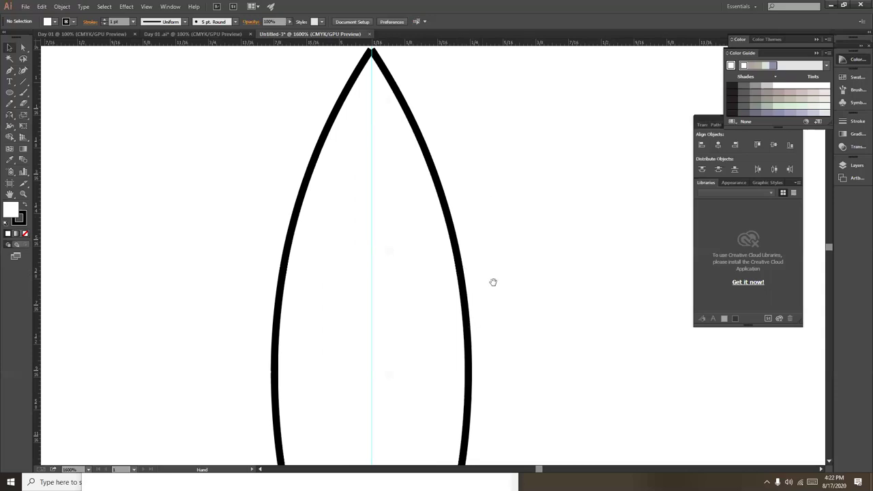
drag(463, 138, 526, 362)
click(450, 293)
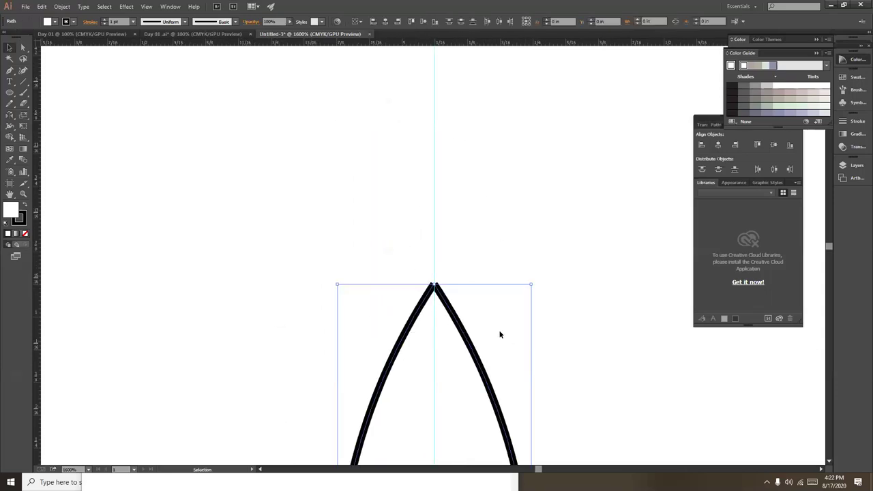
click(23, 48)
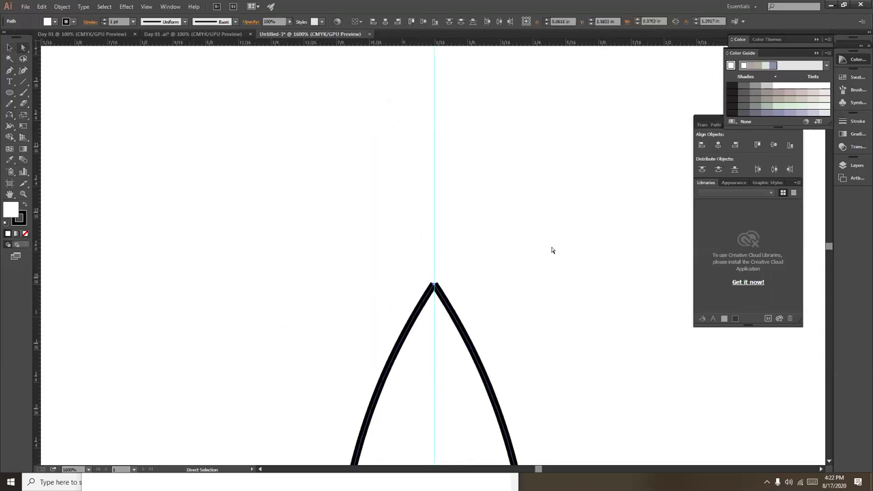
click(518, 299)
key(ctrl+plus)
key(ctrl+plus)
key(ctrl+plus)
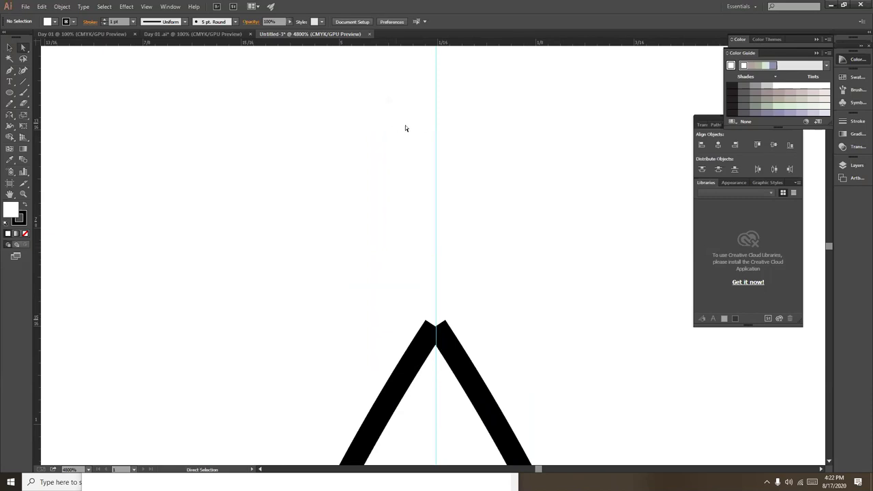
Unlock the guides and move the vertical guide off to the right
right_click(481, 149)
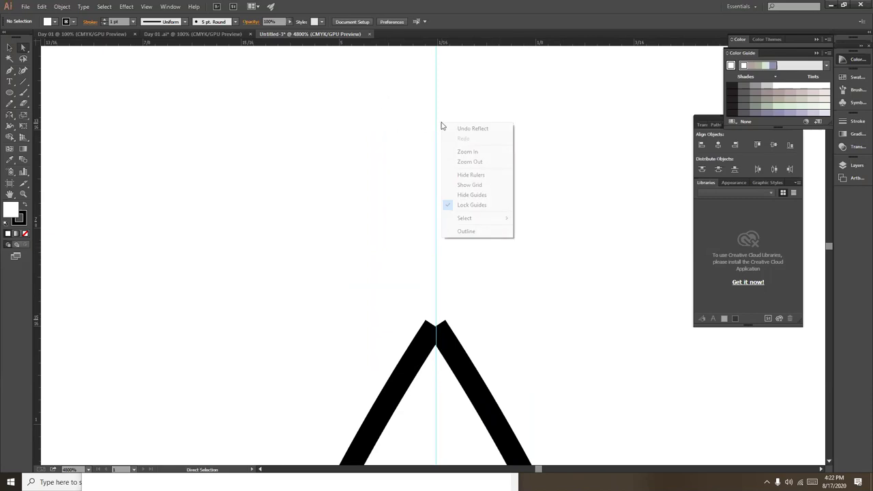
click(461, 205)
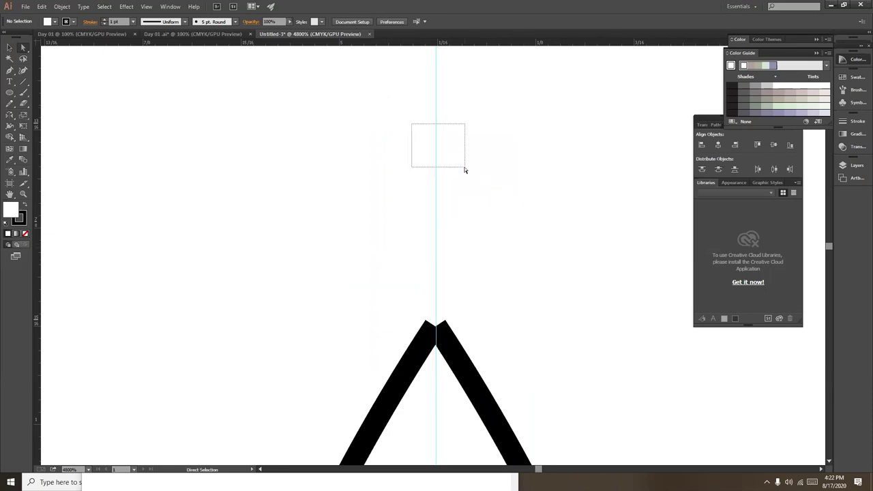
drag(412, 129, 464, 170)
drag(435, 140, 619, 189)
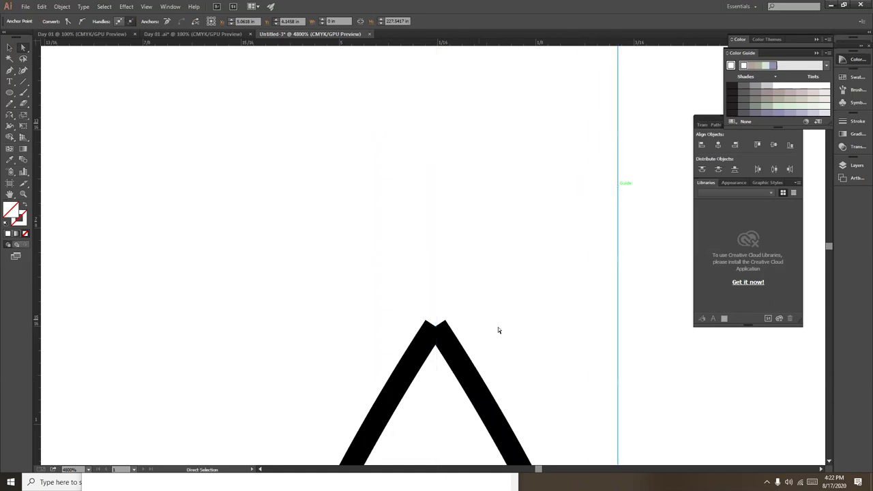
scroll(497, 332, down, 5)
drag(400, 109, 490, 255)
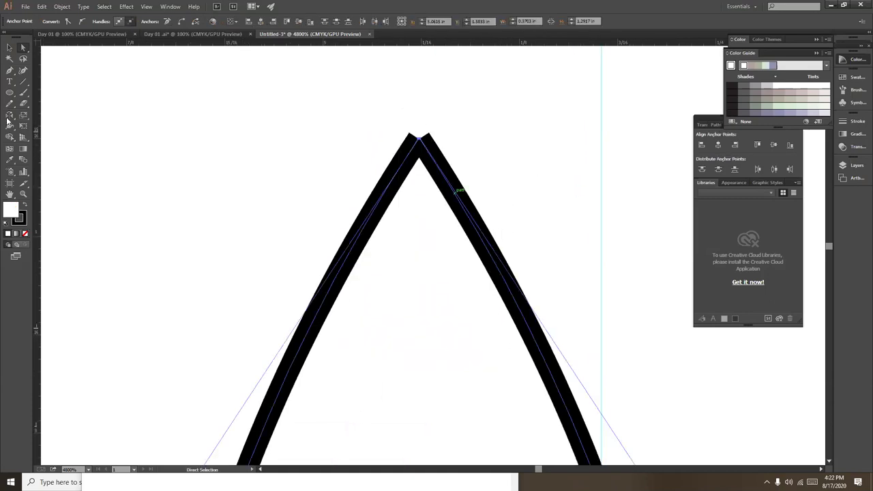
Direct-select the two open endpoints at the petal's tip and join them with Ctrl+J
drag(22, 47, 58, 48)
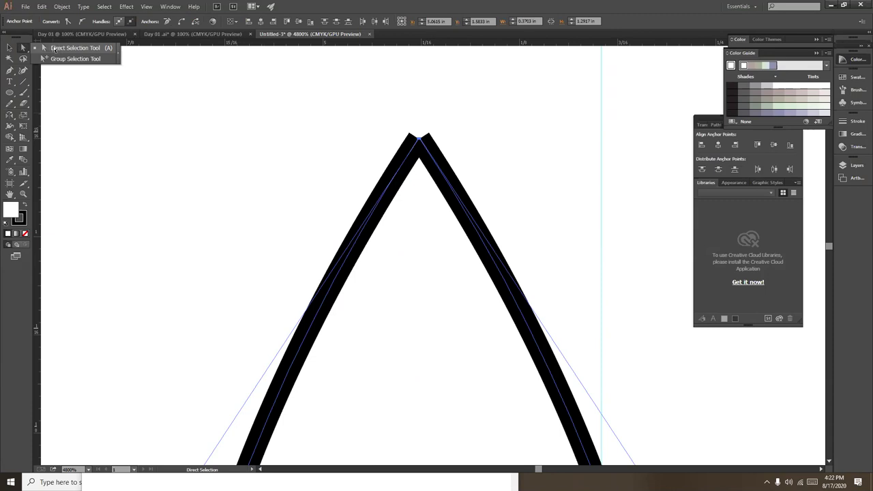
click(55, 49)
click(507, 150)
drag(389, 123, 444, 164)
click(383, 121)
drag(385, 121, 443, 174)
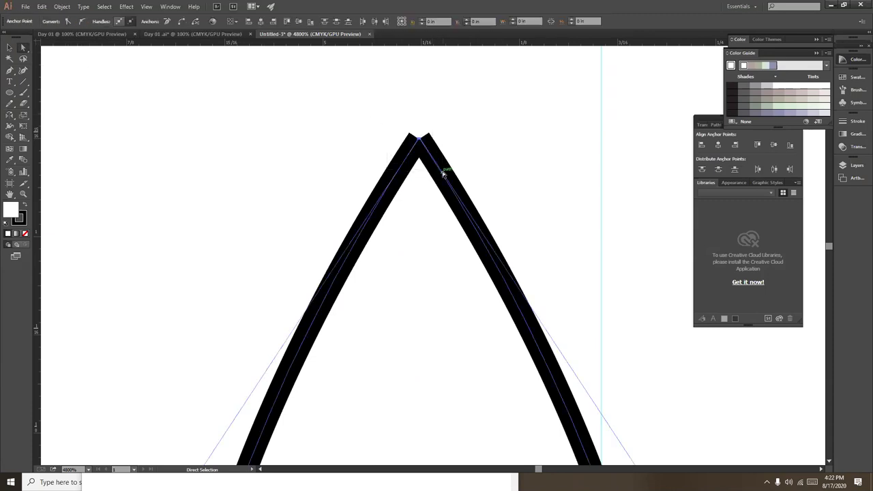
key(v)
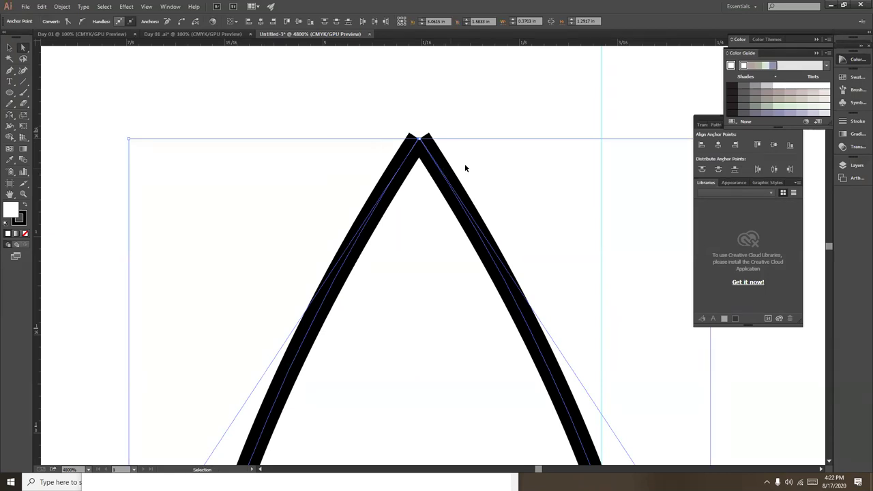
key(ctrl+j)
key(a)
click(399, 120)
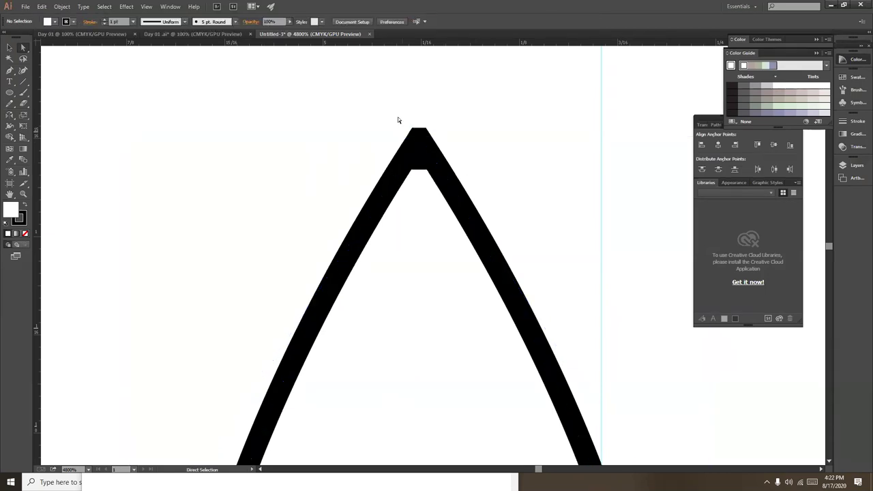
drag(382, 118, 444, 162)
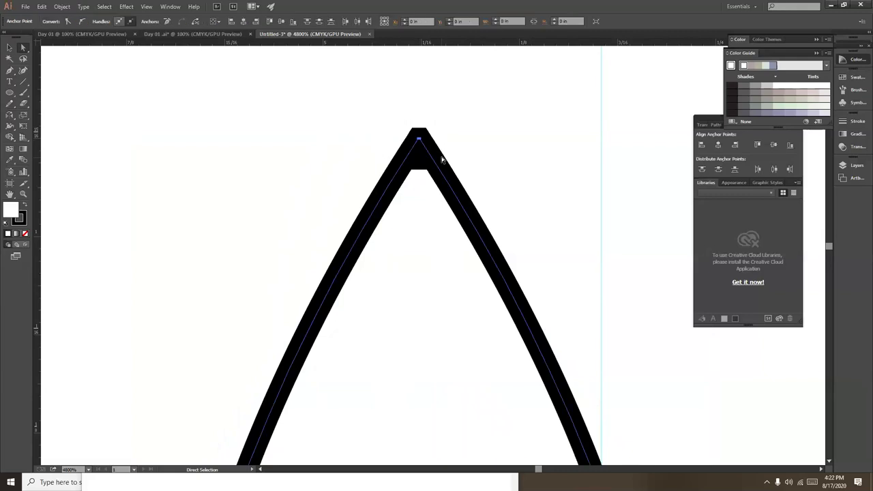
key(ctrl+minus)
key(ctrl+minus)
key(ctrl+minus)
key(ctrl+minus)
key(ctrl+minus)
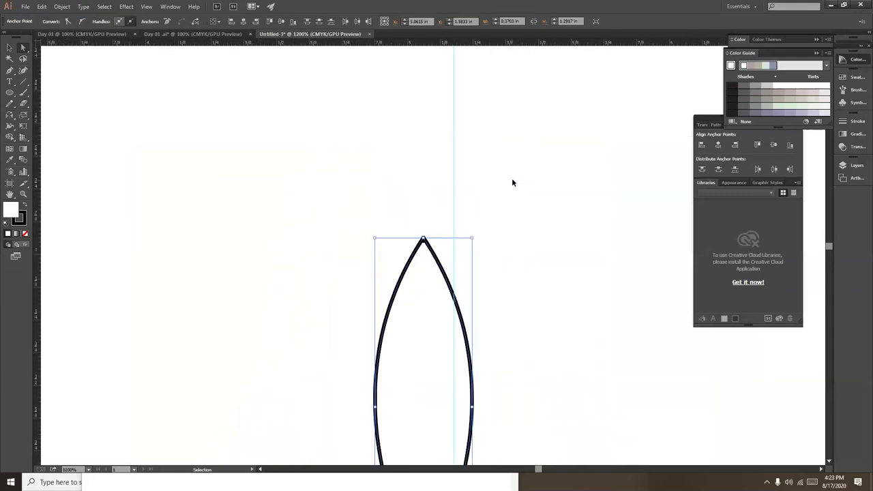
Zoom in on the petal and check the point at its bottom tip
click(488, 262)
scroll(486, 272, down, 3)
scroll(471, 191, down, 3)
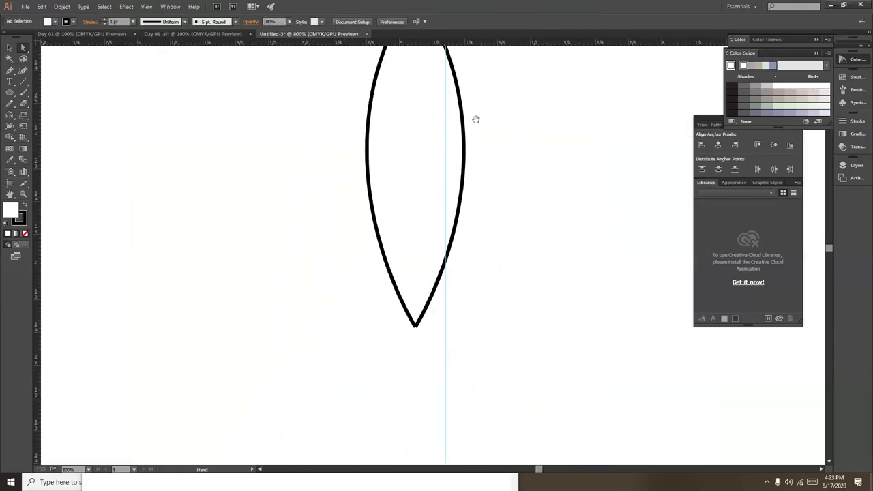
key(ctrl+minus)
key(ctrl+minus)
key(ctrl+minus)
key(ctrl+plus)
key(ctrl+plus)
key(ctrl+plus)
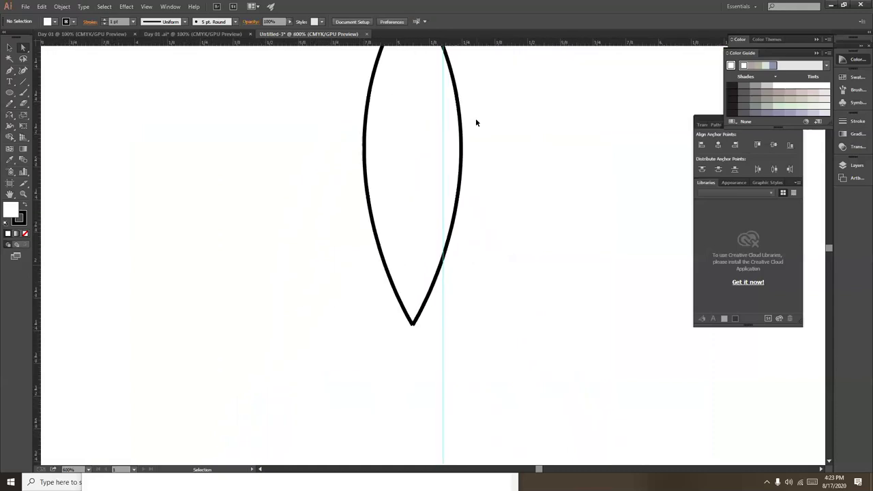
key(ctrl+plus)
key(ctrl+plus)
scroll(478, 268, down, 1)
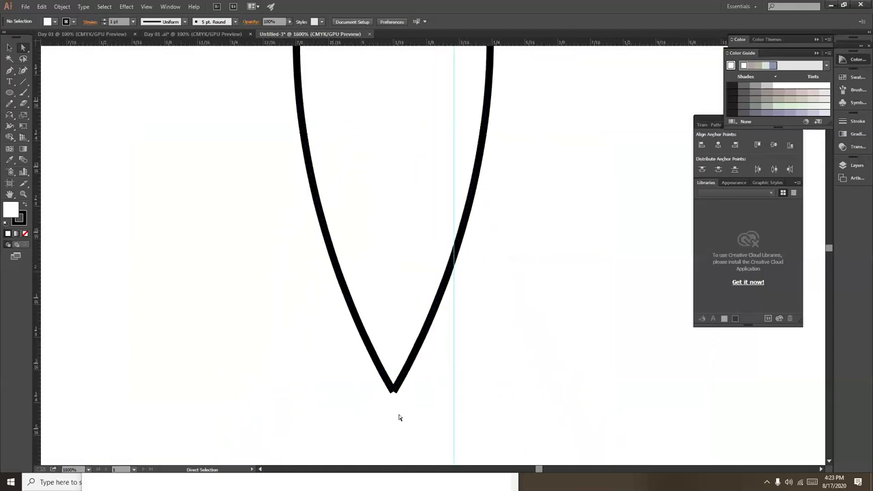
mouse_move(369, 385)
mouse_down()
mouse_move(408, 403)
mouse_move(368, 386)
mouse_up()
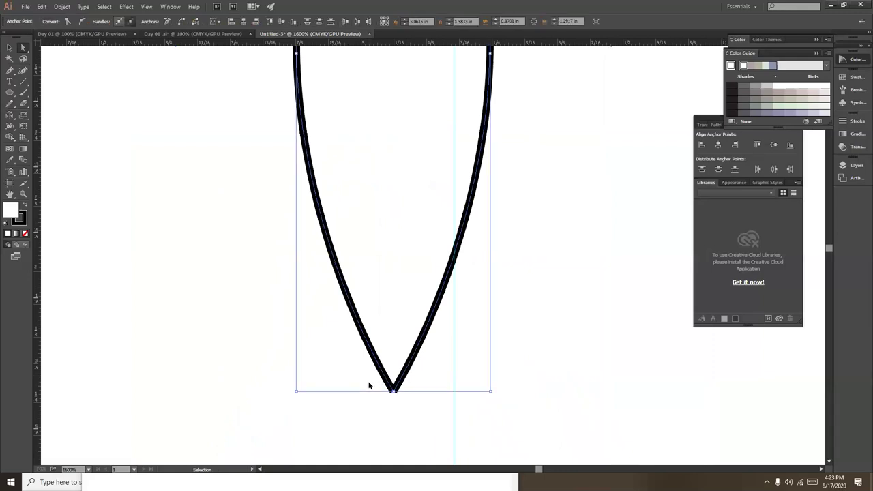
click(466, 391)
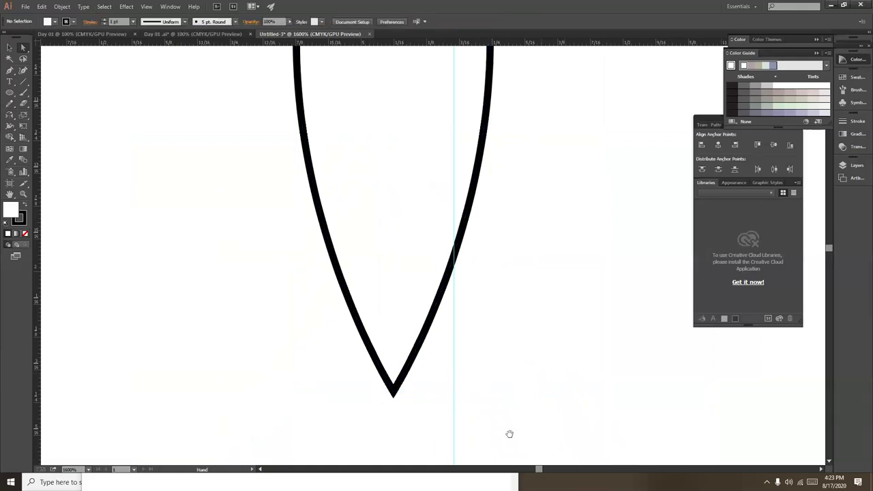
Magnify the petal's top tip and switch to Outline view with Ctrl+Y
scroll(429, 375, up, 1)
scroll(417, 392, up, 10)
scroll(422, 329, up, 1)
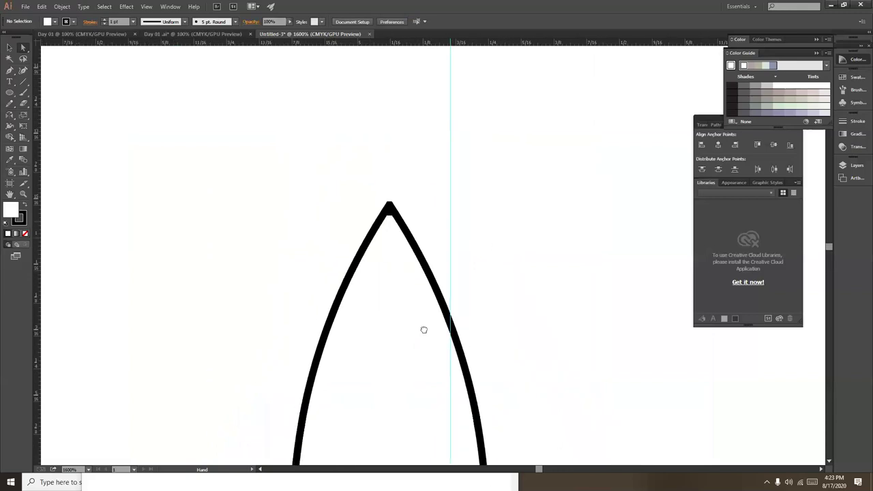
scroll(436, 315, up, 1)
scroll(435, 312, up, 3)
scroll(435, 313, up, 3)
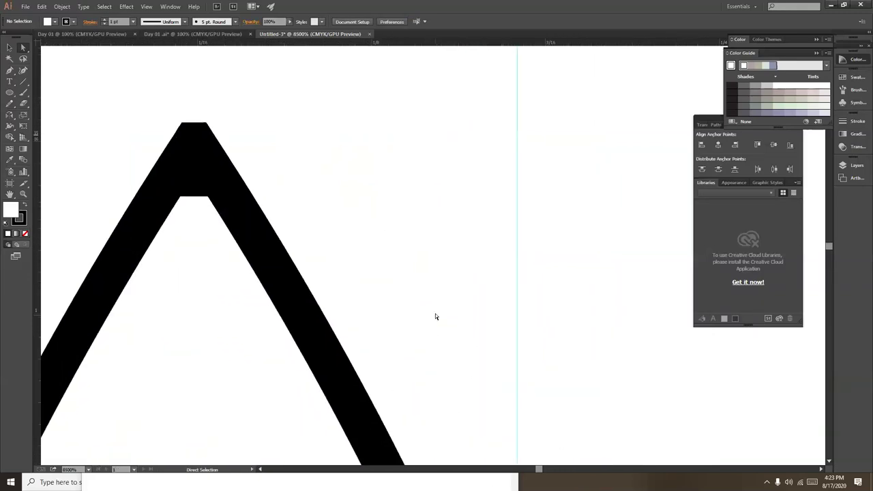
drag(368, 318, 436, 416)
click(266, 255)
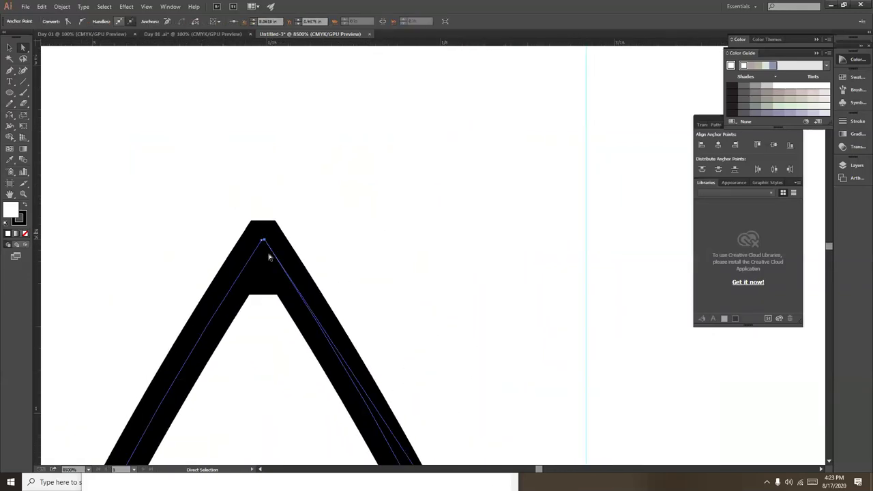
scroll(331, 258, up, 2)
scroll(330, 258, up, 1)
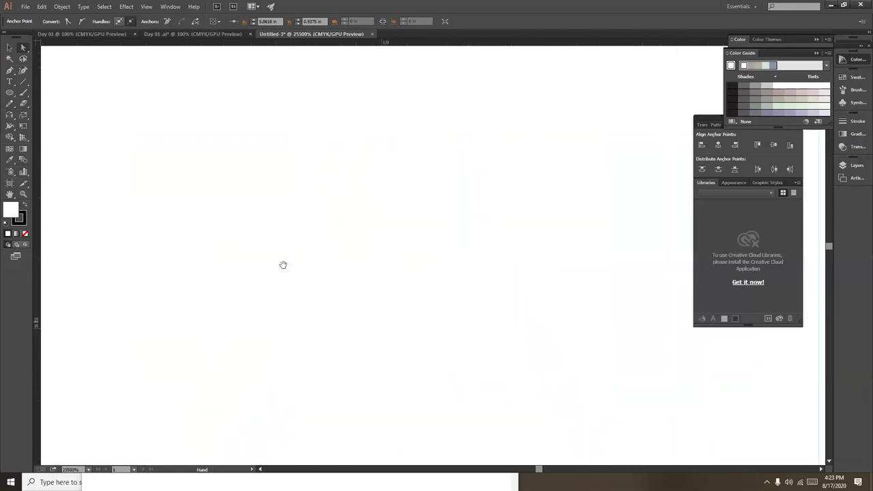
mouse_move(265, 271)
mouse_down()
mouse_move(410, 277)
mouse_move(458, 303)
mouse_move(494, 276)
mouse_up()
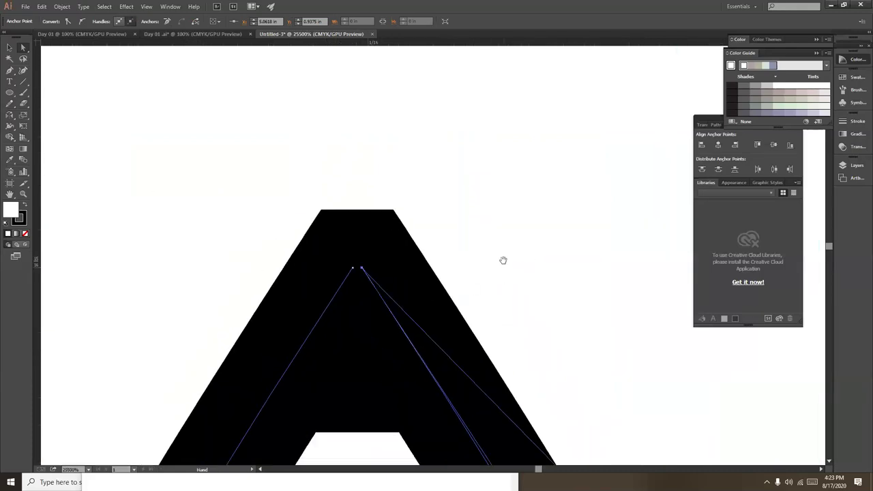
key(ctrl)
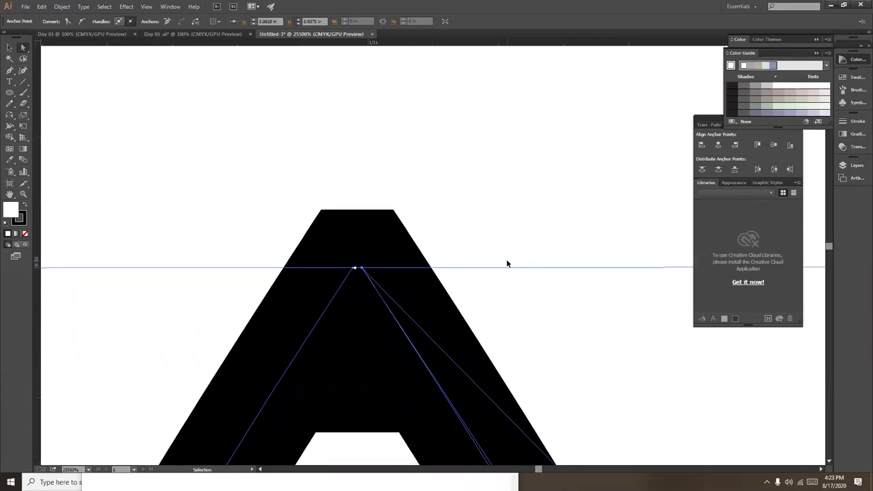
key(ctrl+y)
key(ctrl+semicolon)
Select the anchor at the petal's tip and nudge it toward the other side's end
click(450, 295)
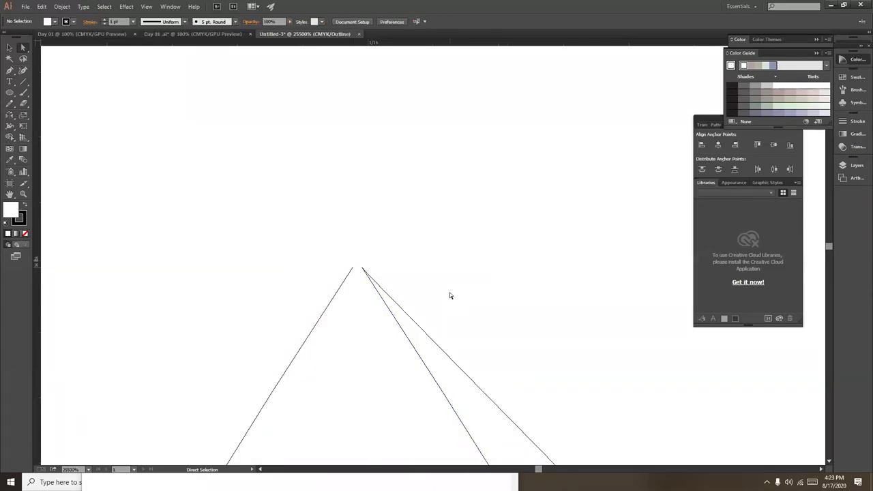
key(ctrl+equal)
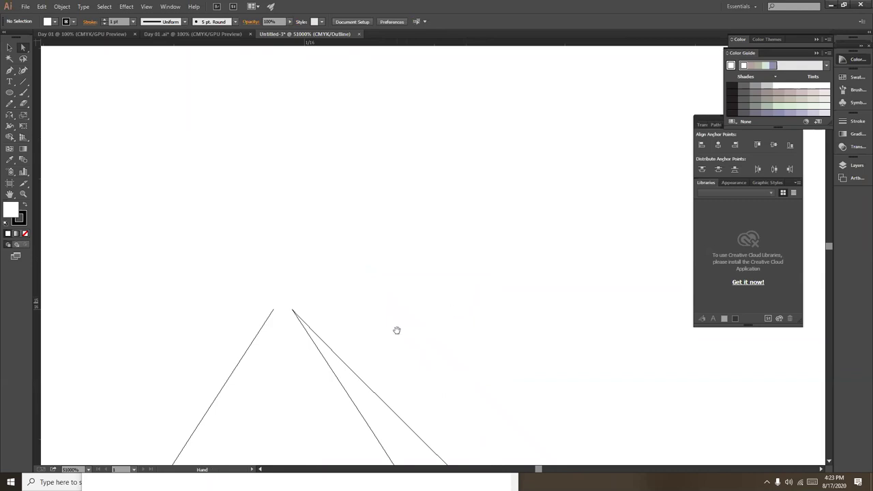
scroll(396, 320, down, 1)
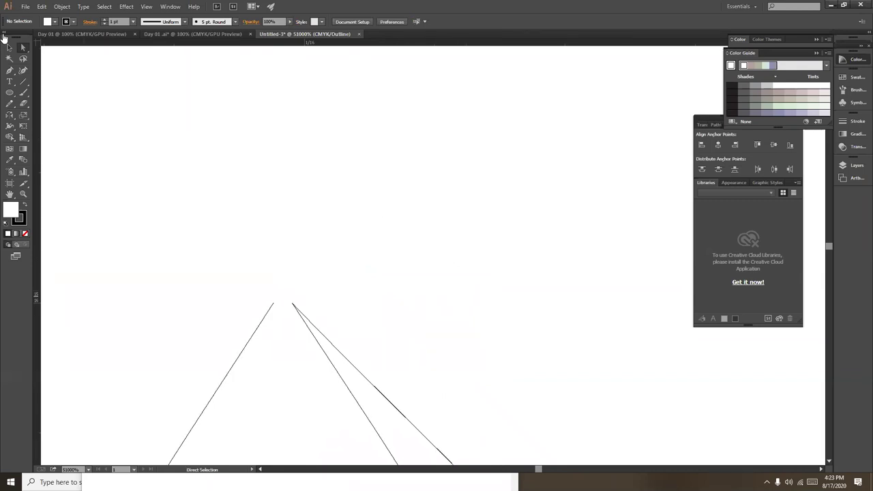
click(289, 299)
click(405, 352)
click(275, 305)
click(275, 304)
click(273, 305)
drag(273, 304, 280, 304)
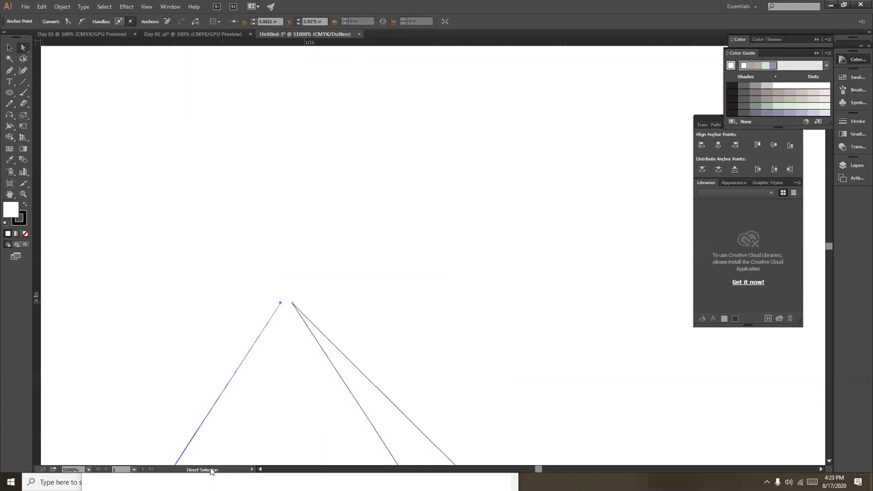
Line the tip point up with the other end, attempt Ctrl+J, and dismiss the alert
click(293, 304)
click(281, 304)
drag(285, 304, 286, 305)
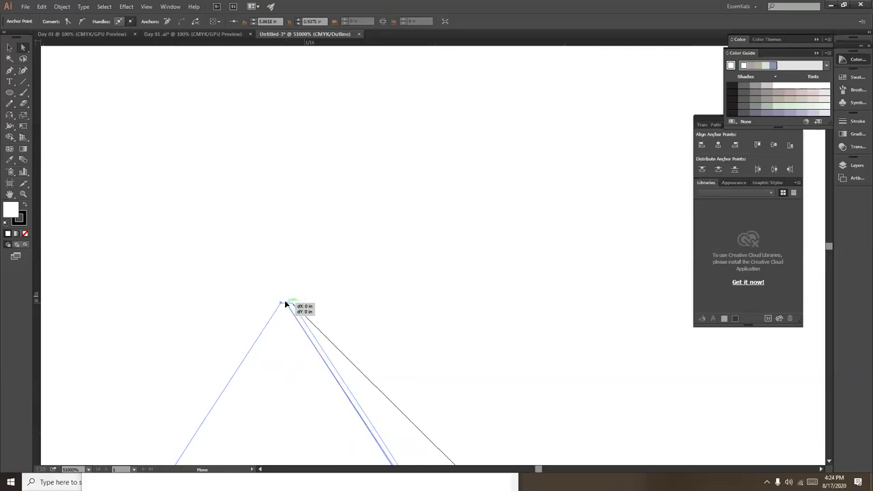
drag(285, 304, 285, 304)
key(v)
click(298, 313)
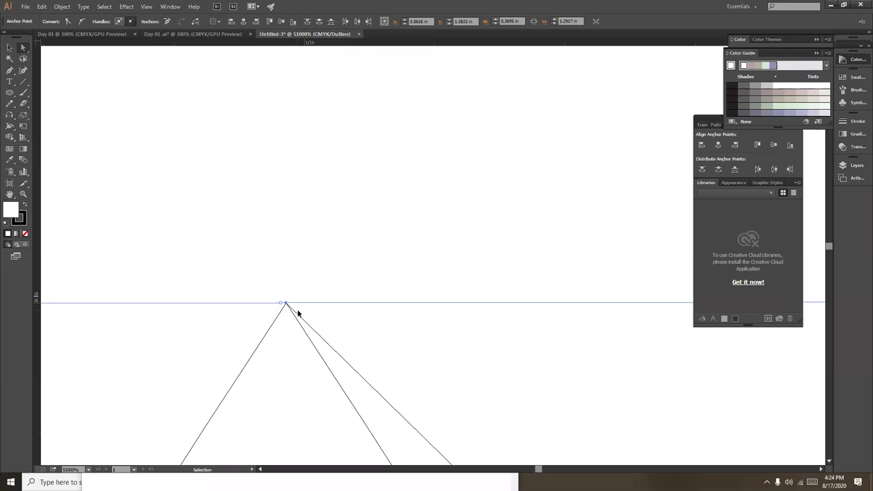
key(ctrl+j)
click(529, 262)
key(v)
key(ctrl+minus)
key(ctrl+minus)
key(ctrl+minus)
key(ctrl+minus)
key(ctrl+minus)
key(ctrl+minus)
key(ctrl+minus)
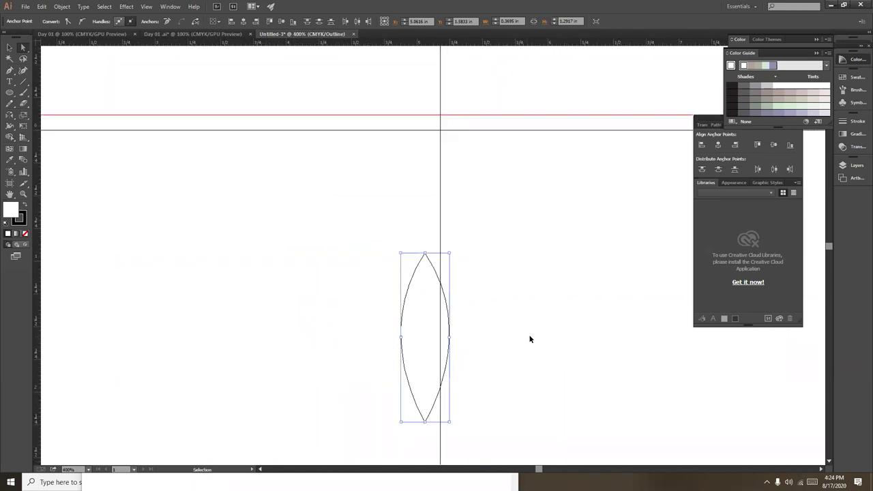
Return to colour preview and delete the vertical guide
key(ctrl+y)
click(539, 313)
drag(426, 176, 477, 200)
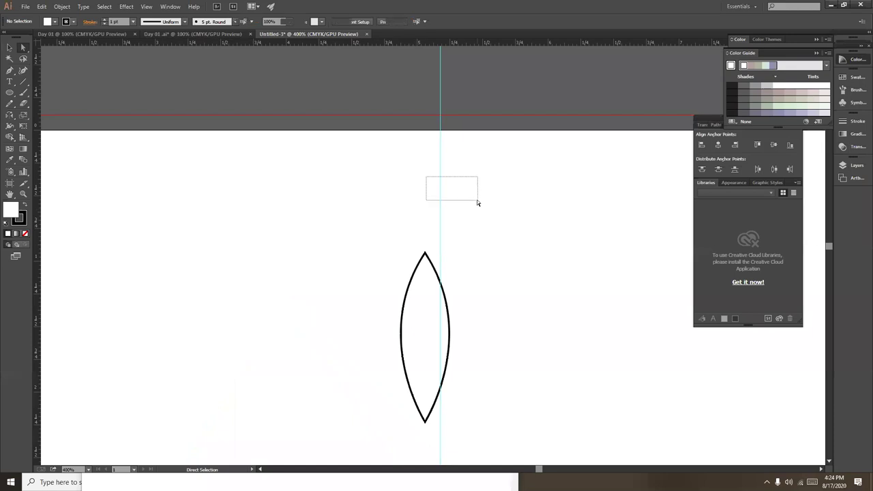
key(Delete)
key(ctrl+plus)
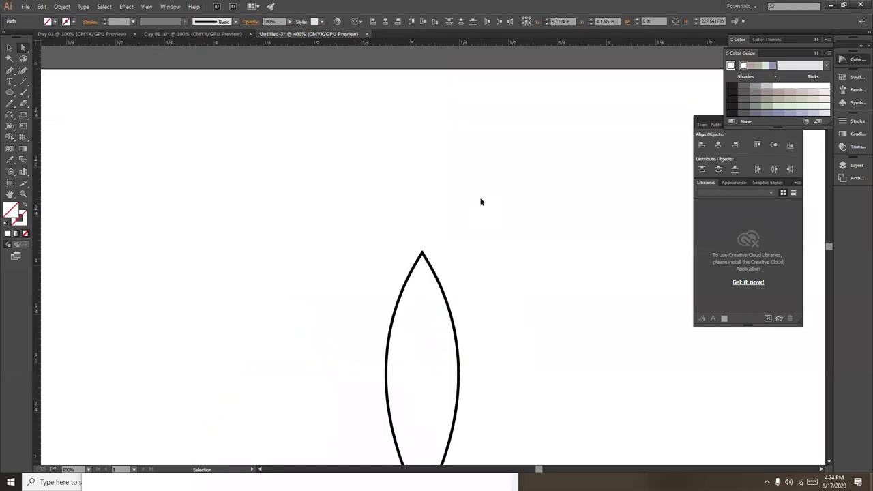
key(ctrl+plus)
key(ctrl+plus)
key(ctrl+plus)
key(ctrl+minus)
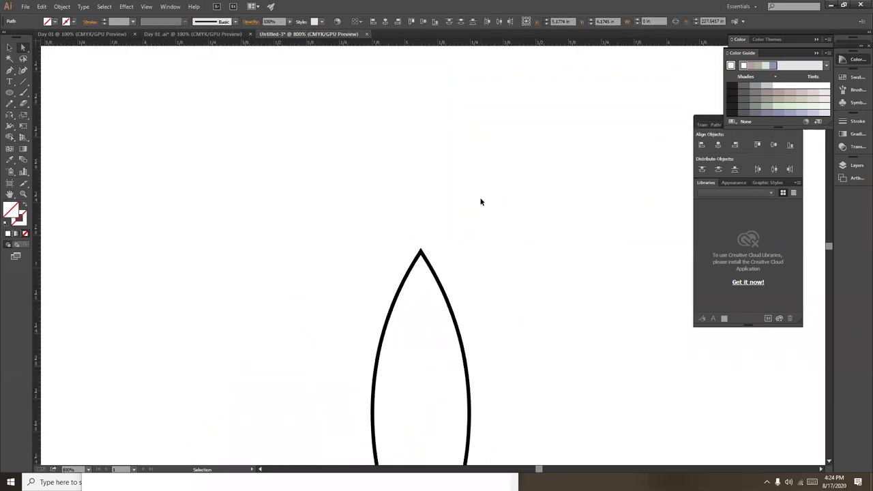
key(ctrl+minus)
Select the petal's top anchor, attempt a join, and acknowledge the warning
key(a)
drag(408, 252, 463, 386)
drag(408, 220, 438, 278)
key(v)
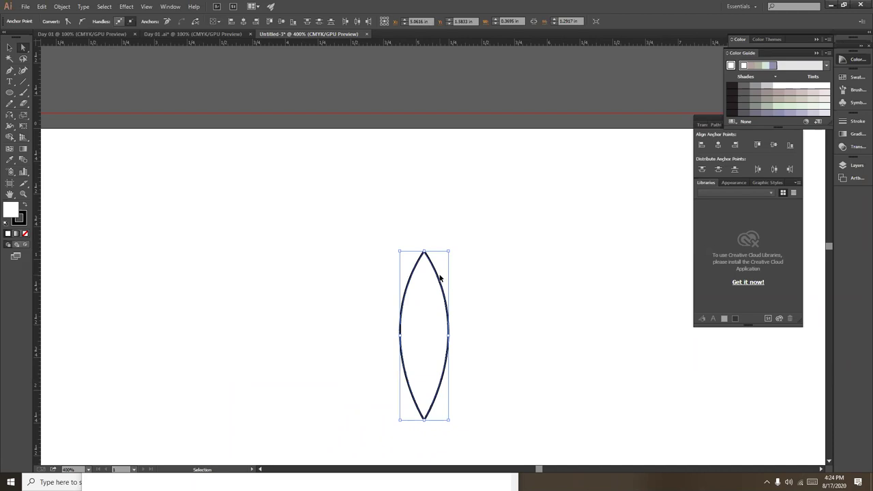
key(ctrl+j)
click(527, 260)
key(a)
click(528, 260)
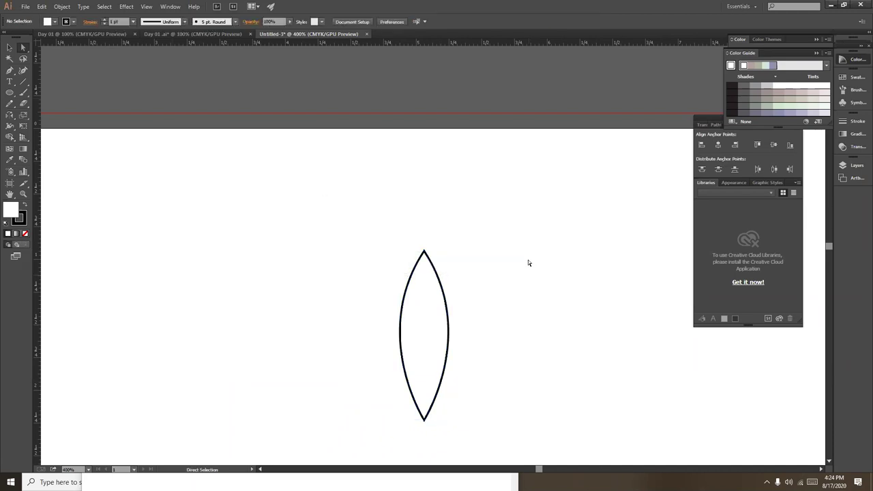
Marquee-select the whole petal outline and zoom in to check the tip
click(10, 47)
drag(351, 191, 453, 442)
key(a)
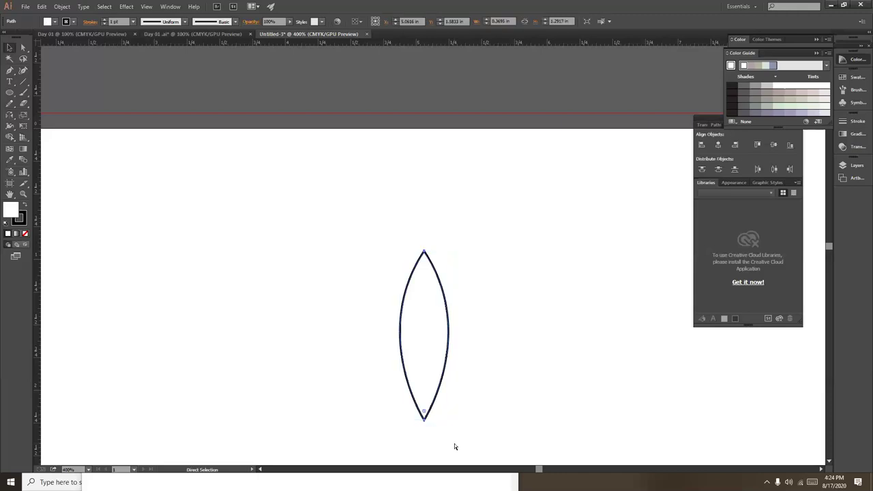
key(ctrl+plus)
key(ctrl+plus)
scroll(423, 327, down, 3)
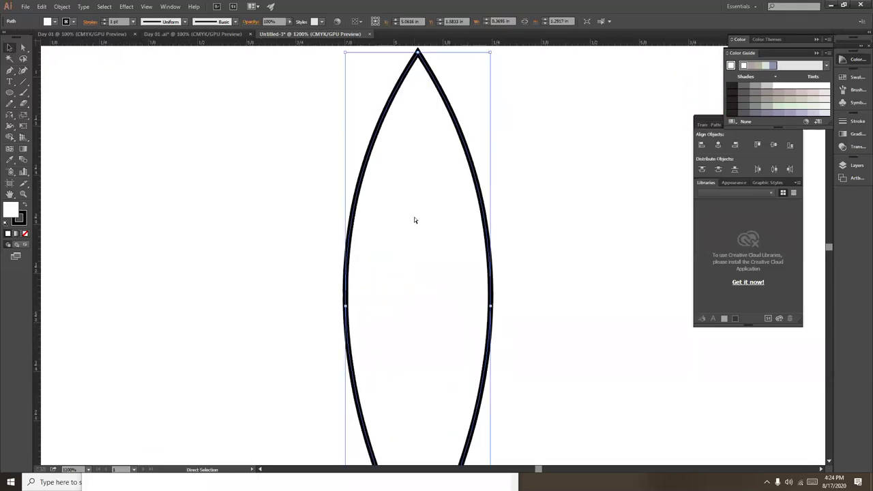
key(ctrl+minus)
key(ctrl+minus)
key(ctrl+minus)
key(ctrl+minus)
key(ctrl+minus)
key(ctrl+minus)
key(ctrl+plus)
Marquee-select the lens-shaped petal outline and check its right-click menu as a grouped object
key(v)
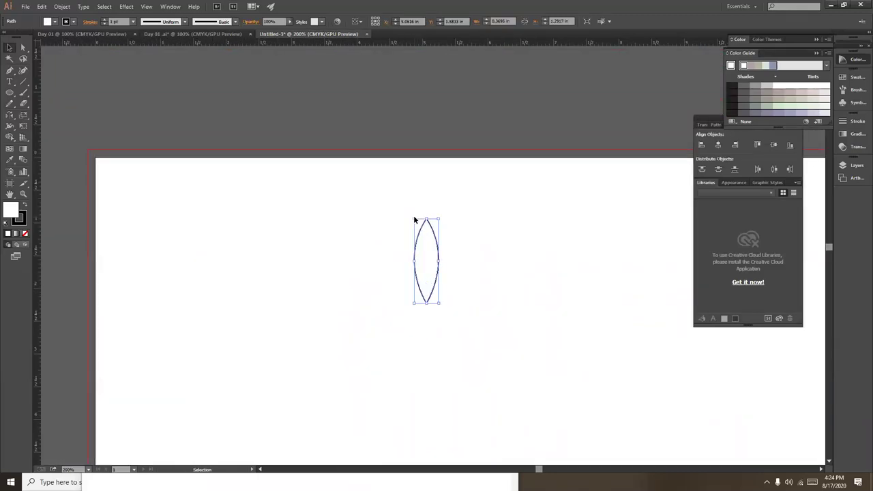
click(546, 347)
drag(387, 218, 459, 296)
click(453, 279)
drag(476, 263, 415, 225)
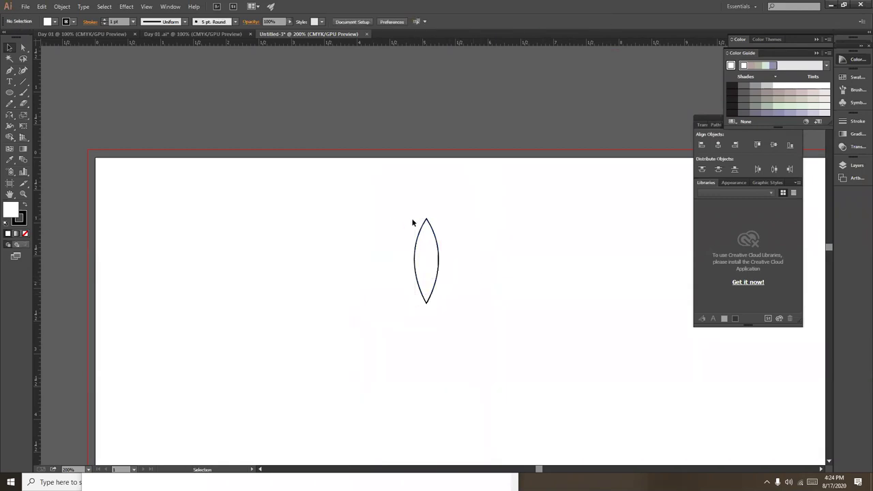
right_click(434, 232)
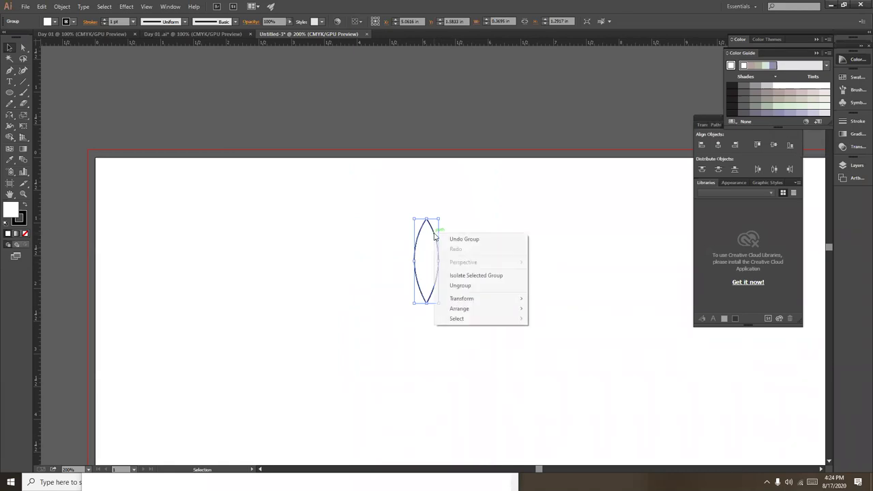
click(381, 214)
drag(387, 217, 470, 346)
Zoom in to 600% and pan so the petal outline fills the view
drag(390, 223, 442, 360)
drag(390, 203, 452, 334)
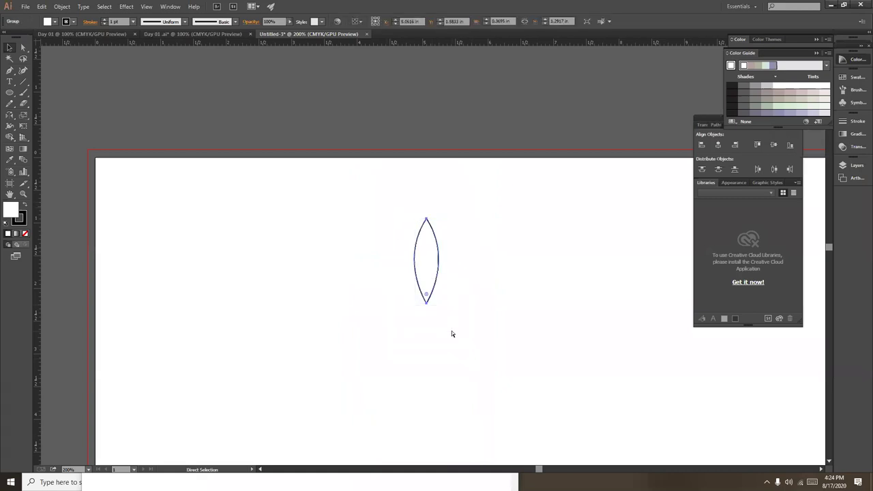
click(506, 305)
key(ctrl+equal)
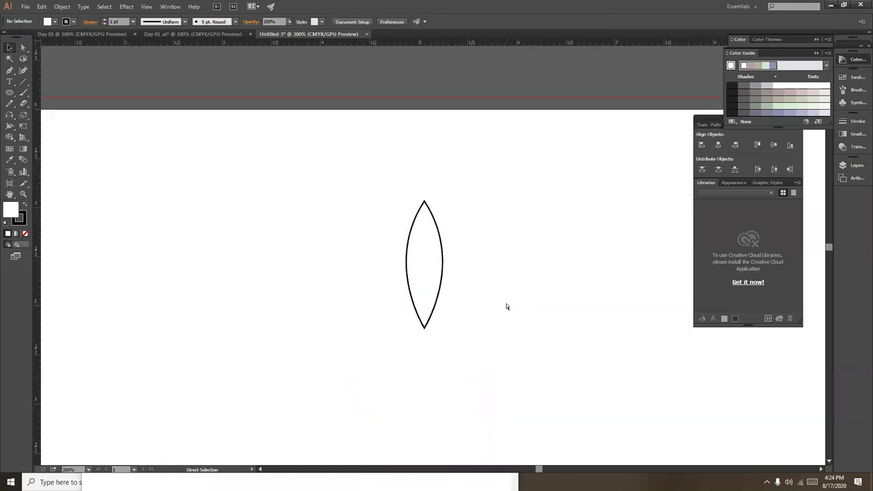
key(ctrl+equal)
key(ctrl+equal)
drag(470, 374, 450, 312)
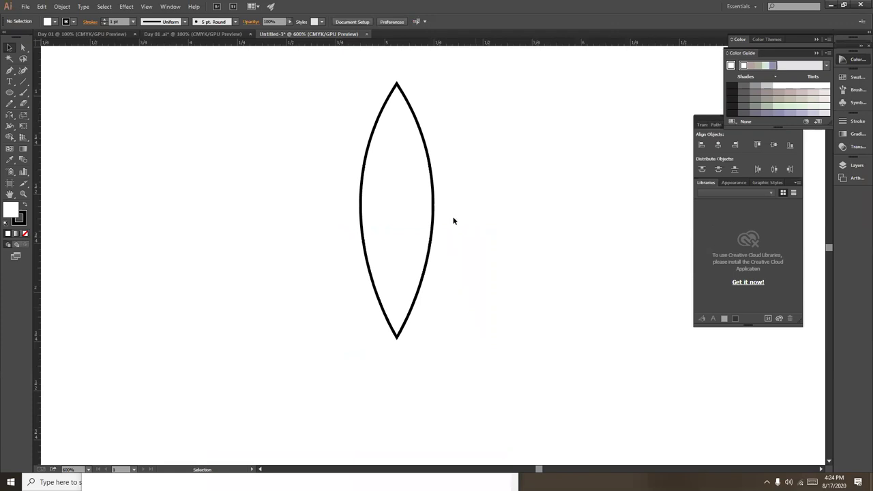
Select the grouped petal, try the Rotate tool, then return to the Selection tool
click(408, 104)
drag(505, 313, 496, 282)
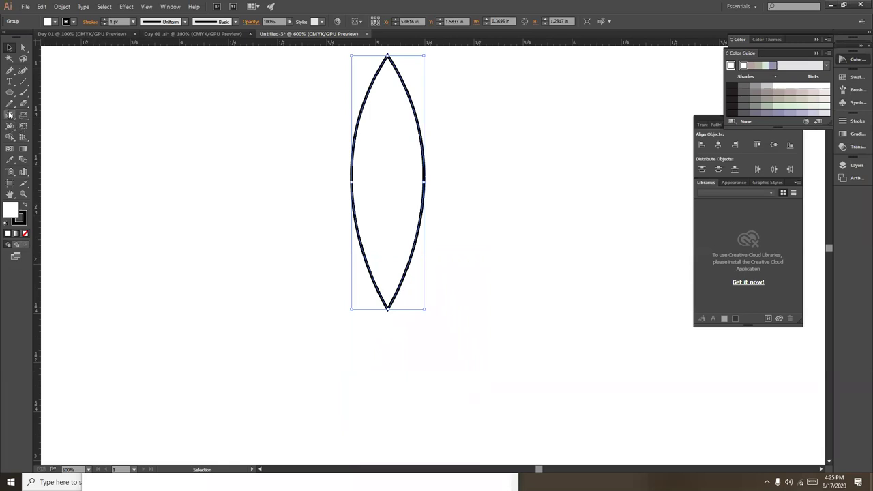
drag(9, 115, 34, 116)
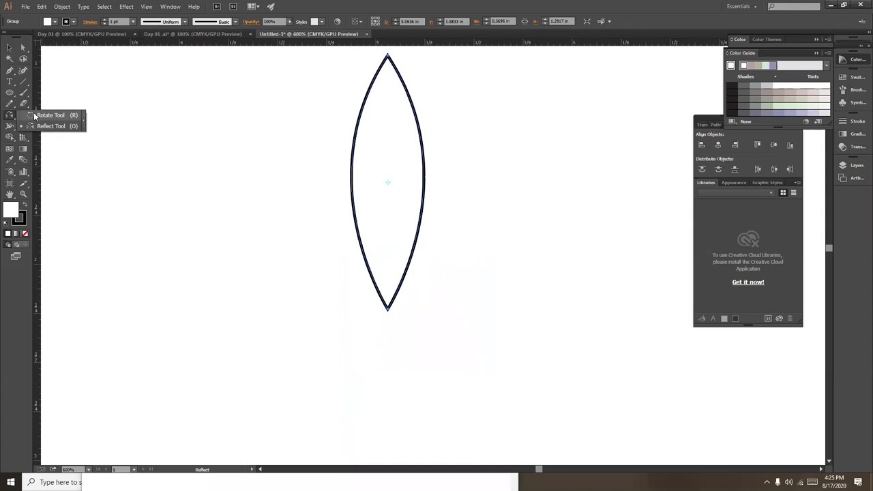
click(34, 115)
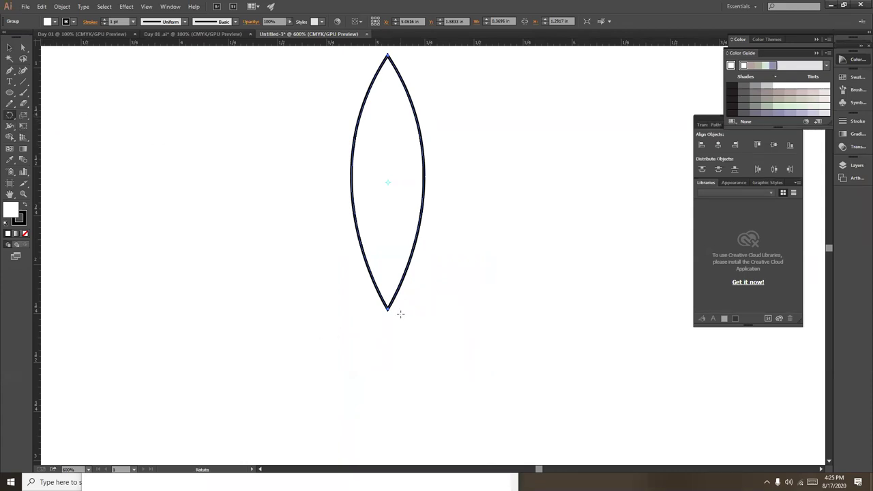
click(10, 48)
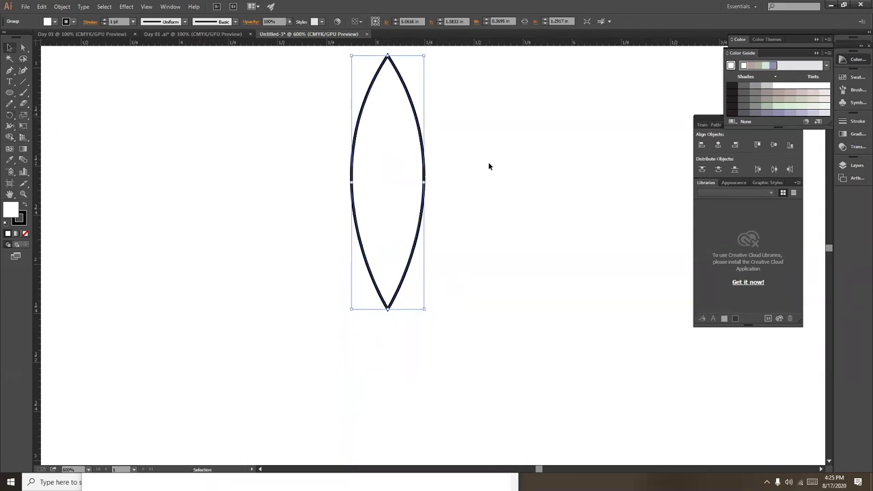
Remove the petal's outline stroke and give it a white-to-black gradient fill
click(22, 206)
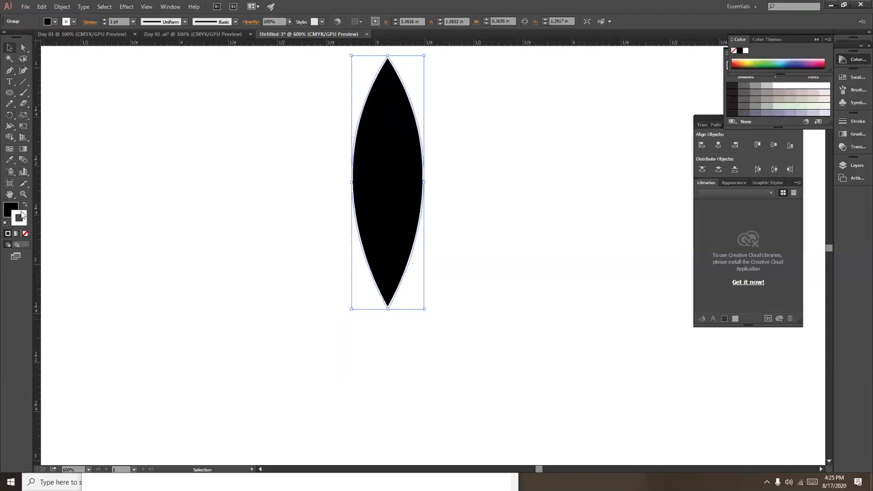
click(26, 234)
click(9, 211)
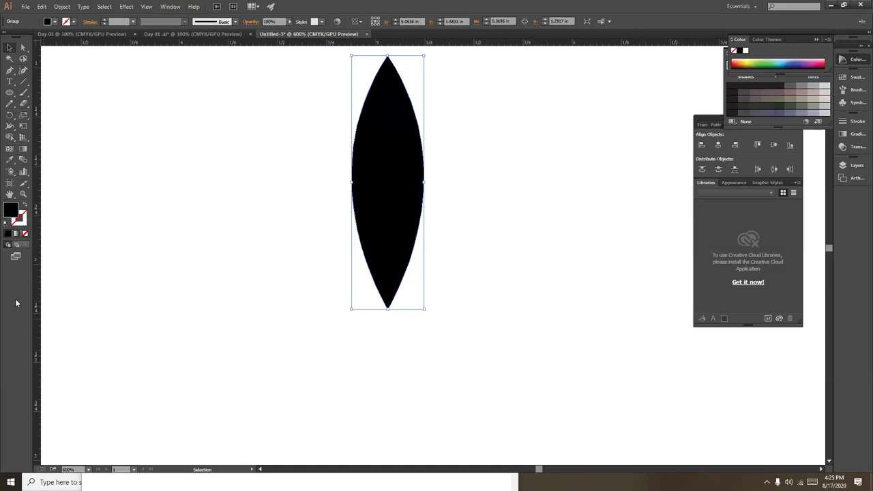
click(17, 234)
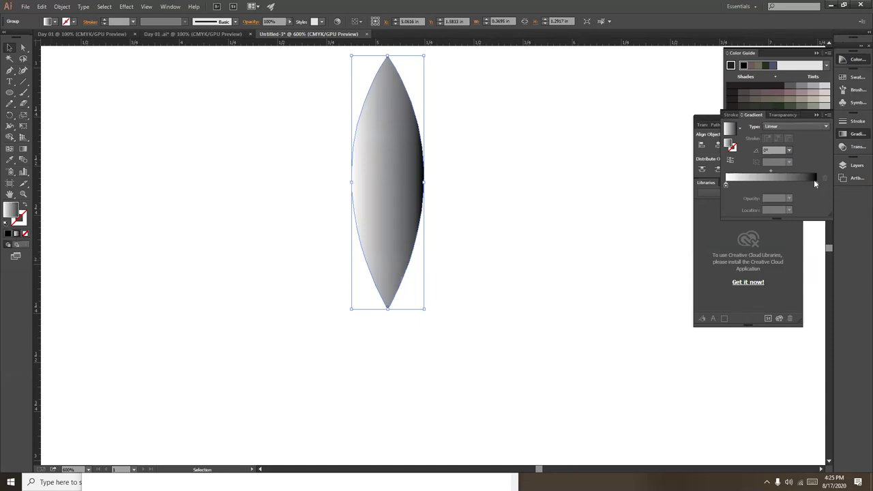
Change the gradient's dark stop to a CMYK blue of C100 M18 K45
click(816, 184)
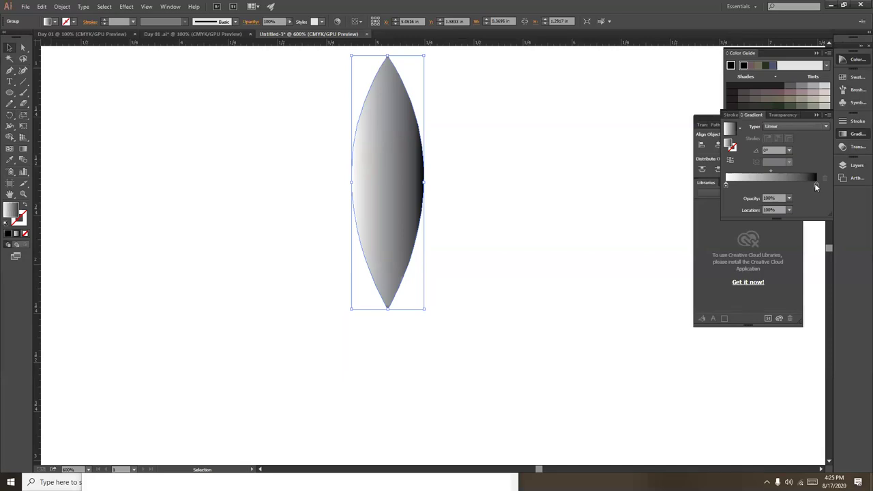
double_click(816, 185)
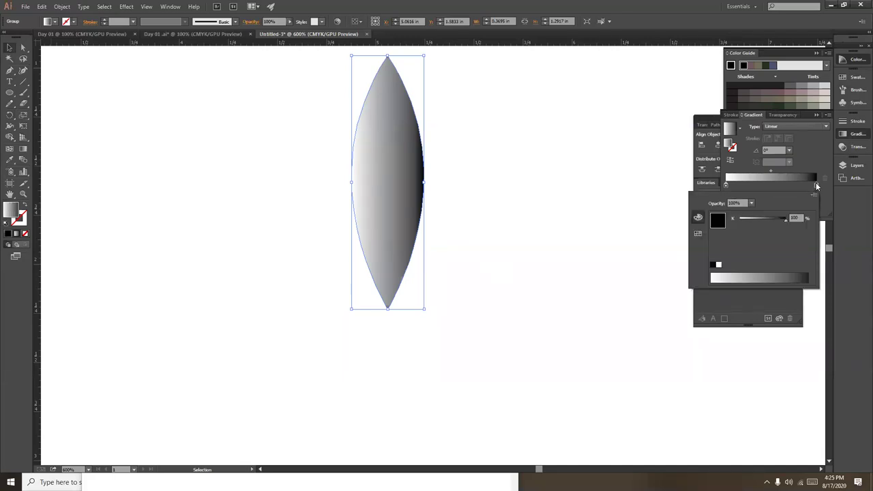
click(814, 195)
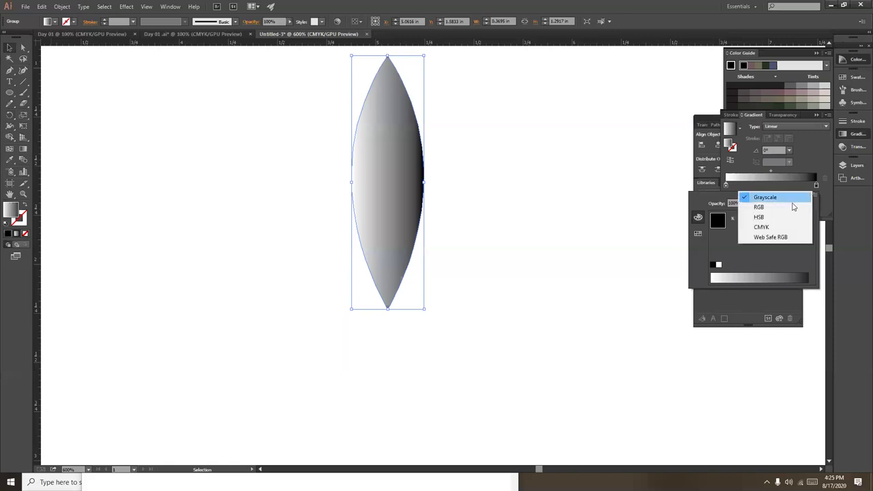
click(775, 229)
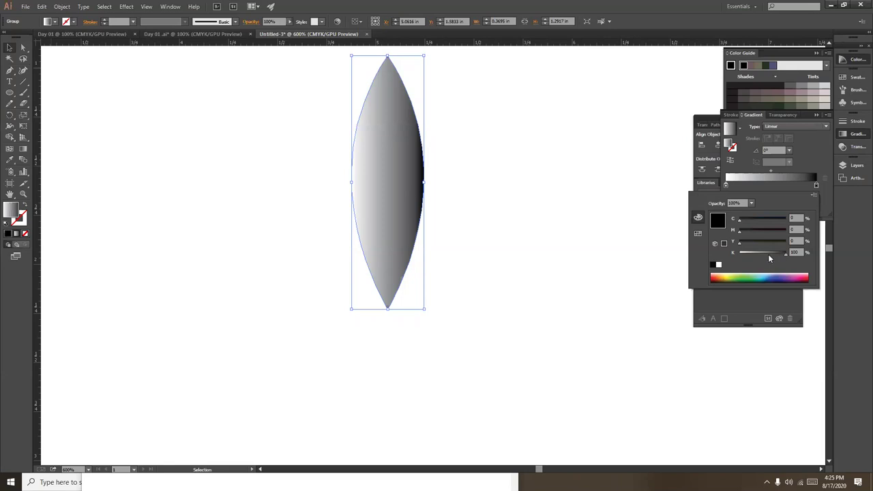
drag(769, 257, 760, 253)
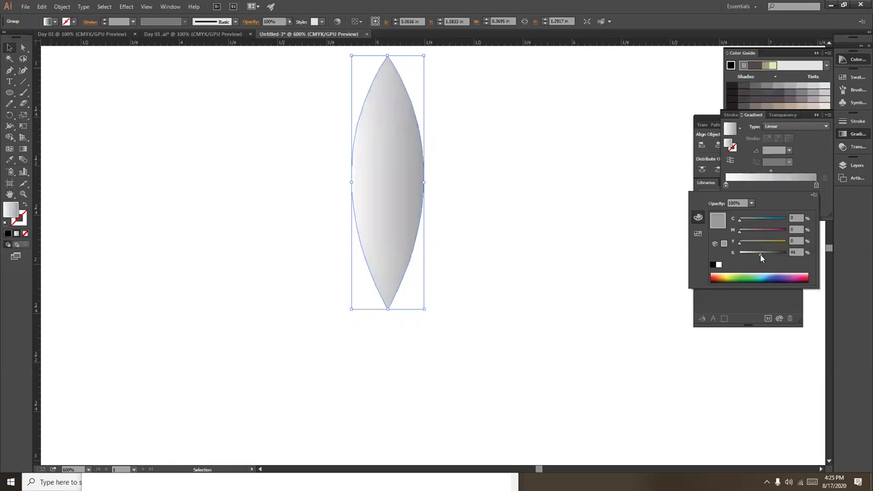
click(769, 229)
click(784, 219)
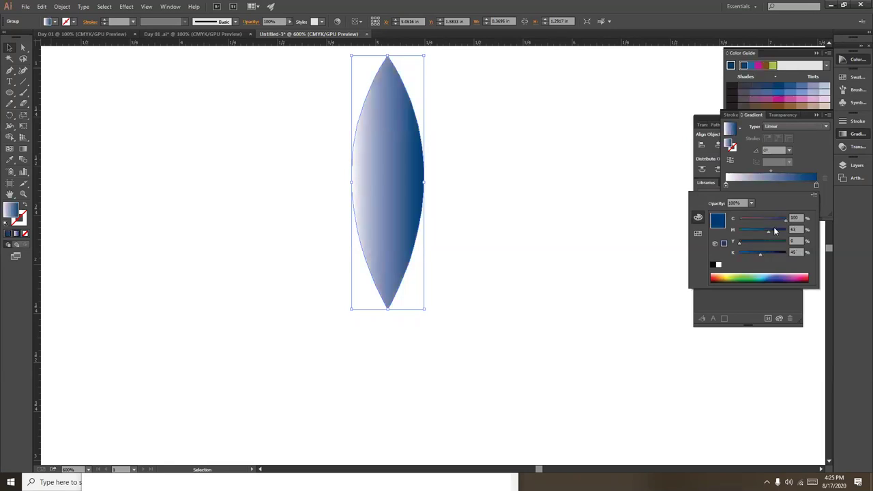
click(747, 230)
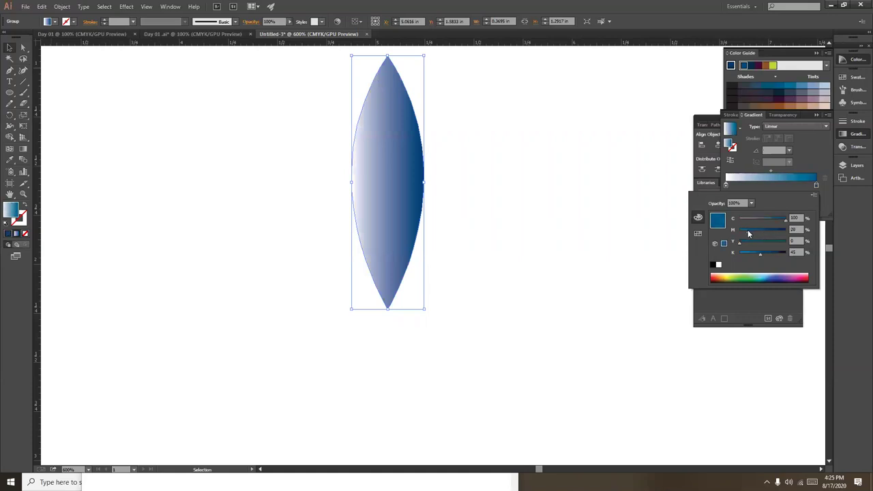
click(19, 151)
click(23, 150)
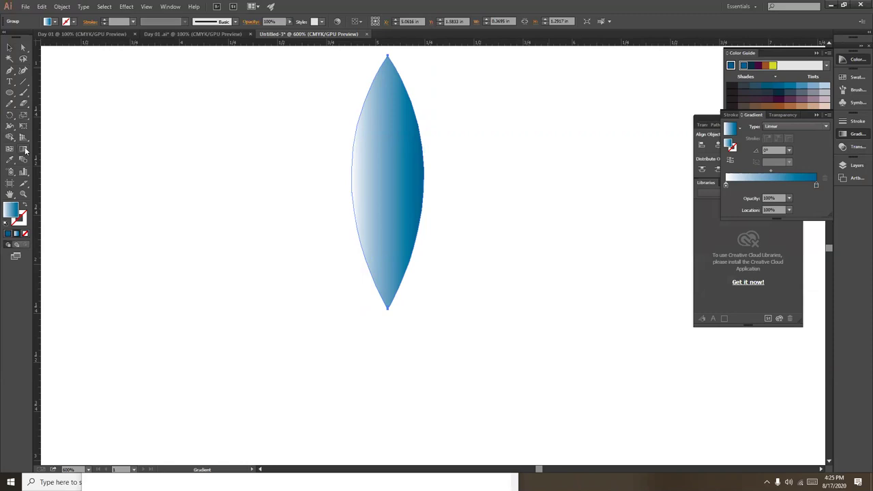
Run the gradient down from the top tip and set the top stop to CMYK C100, M58
drag(387, 73, 379, 235)
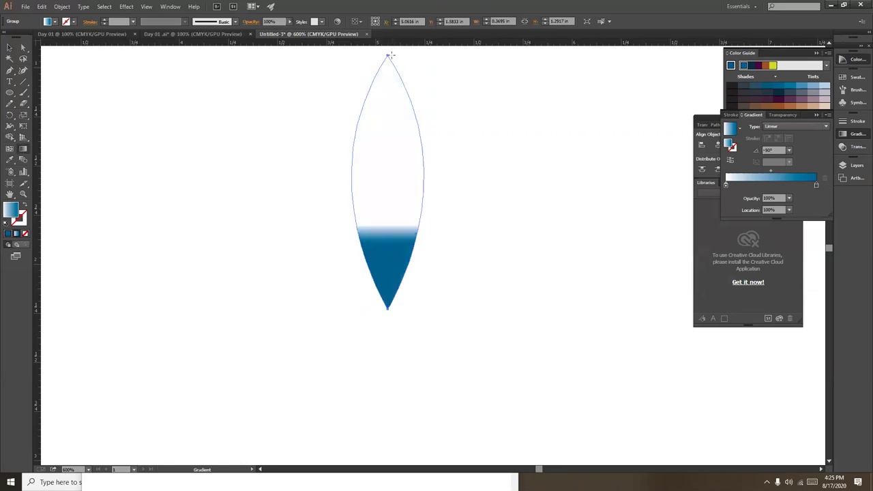
drag(388, 59, 386, 234)
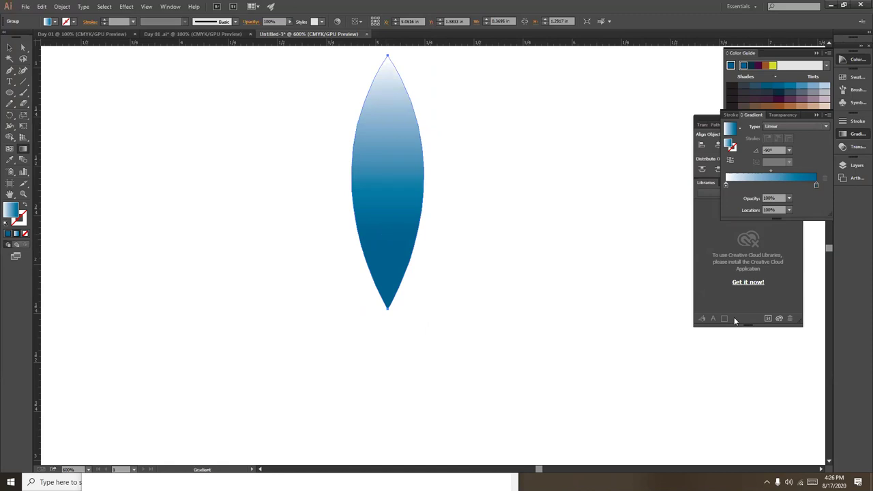
click(724, 185)
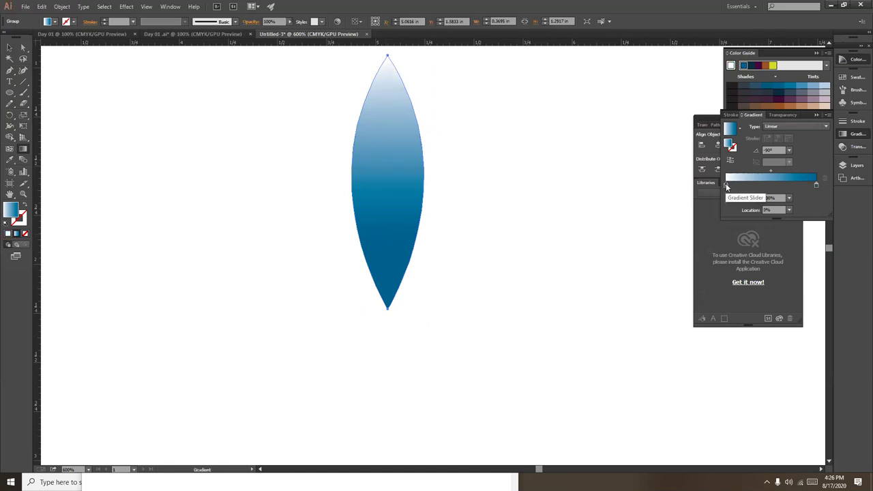
double_click(726, 186)
click(815, 196)
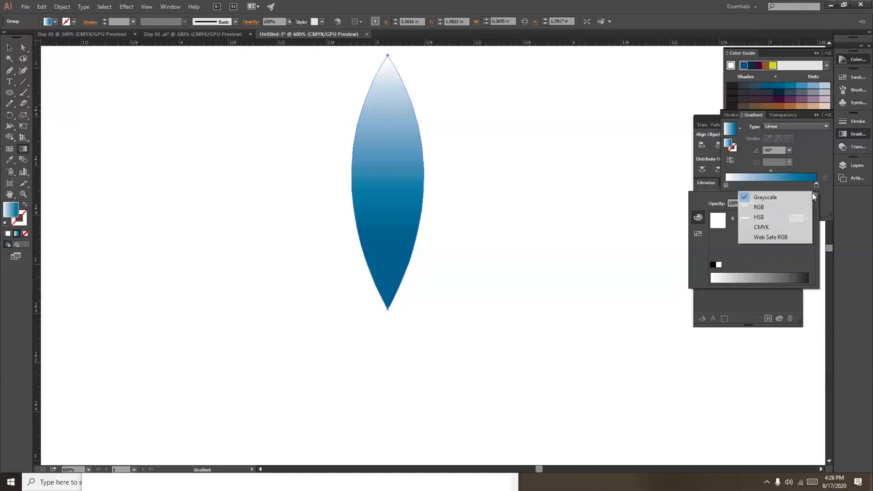
click(767, 228)
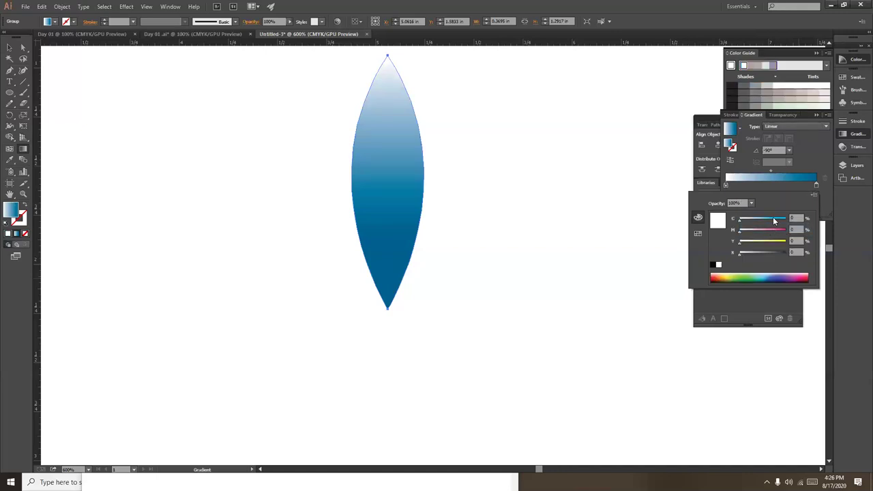
drag(773, 219, 777, 221)
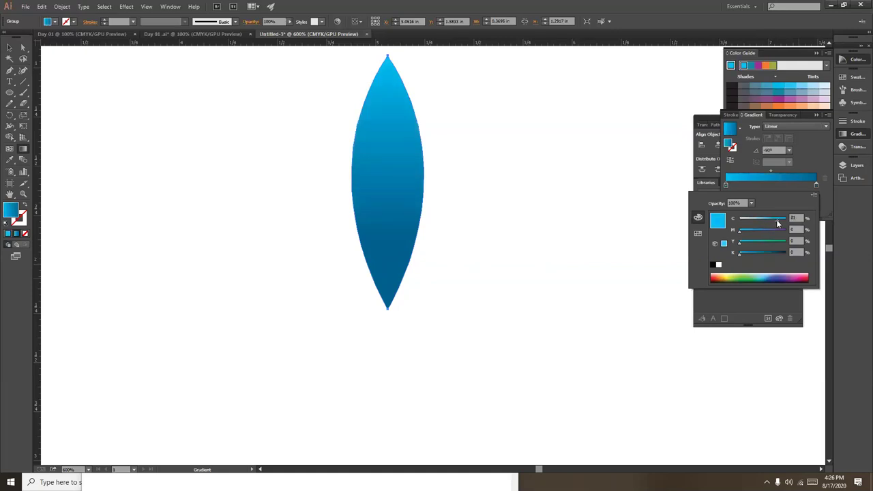
drag(777, 222, 785, 221)
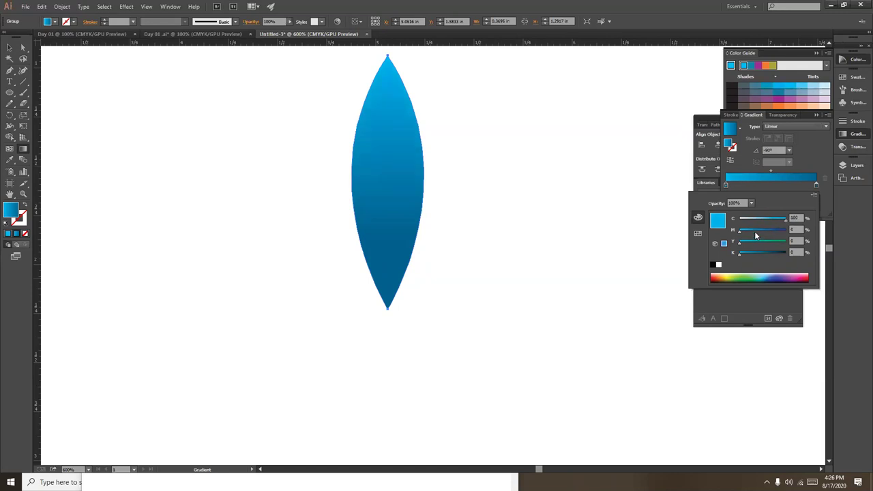
click(757, 232)
click(764, 234)
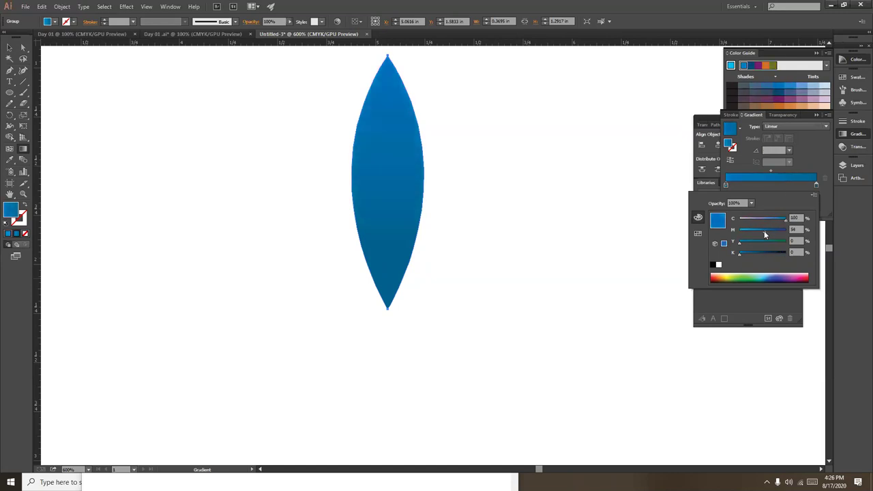
Deepen the bottom stop to magenta 67 and lighten the top stop to magenta 23
click(815, 184)
double_click(816, 184)
click(762, 234)
drag(763, 234, 773, 235)
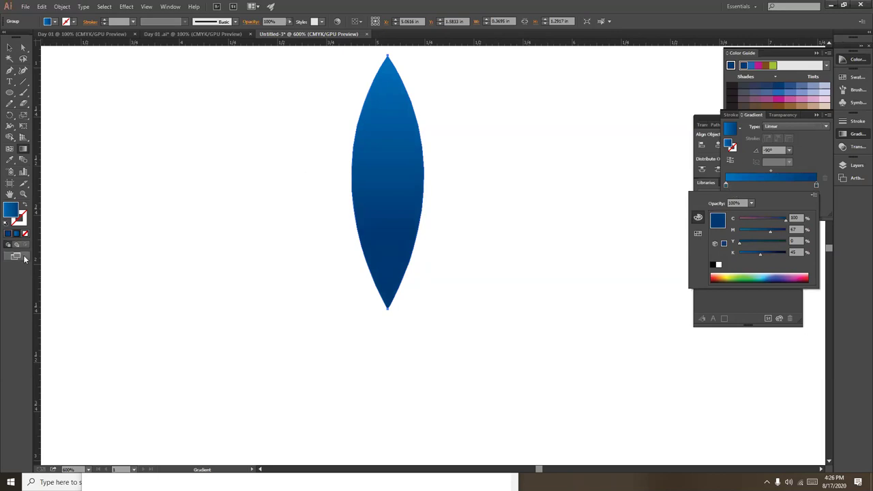
click(724, 184)
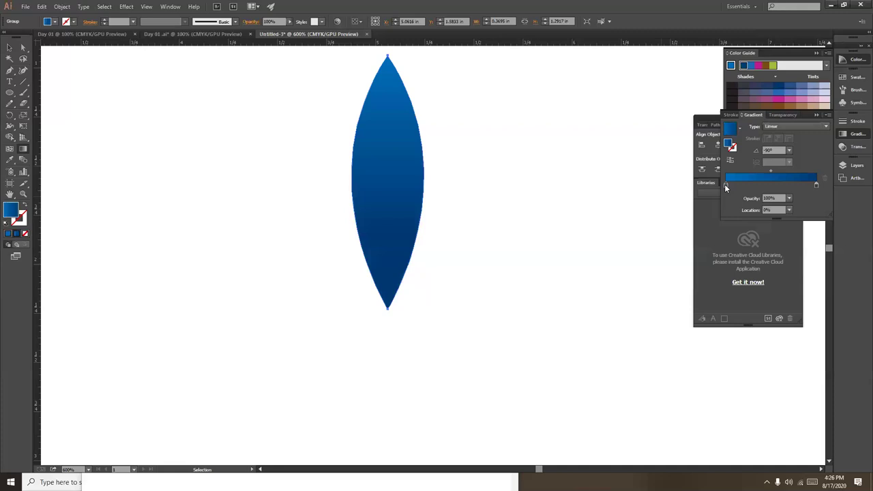
double_click(725, 185)
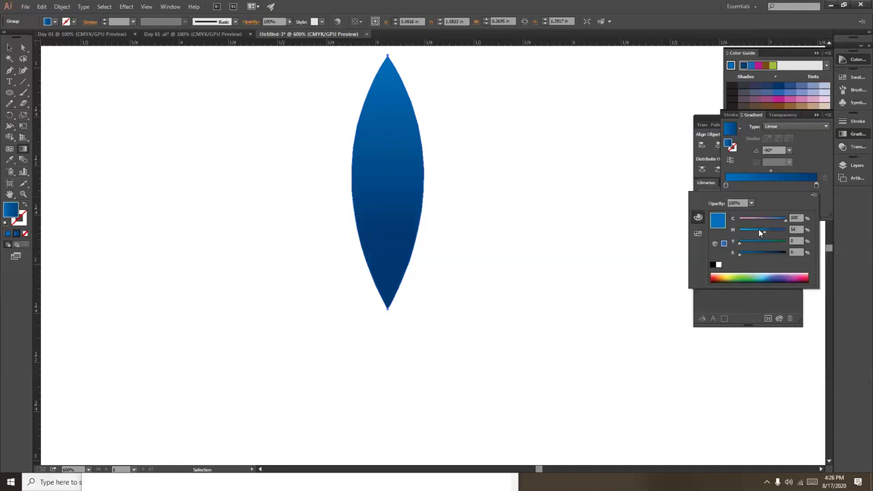
drag(763, 232, 750, 233)
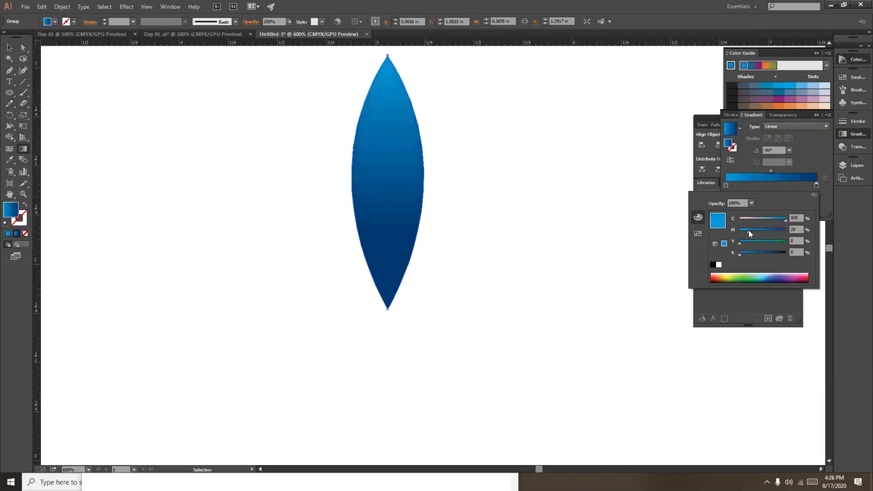
drag(749, 233, 746, 234)
Close the stop colour settings, deselect the petal, and restore the 600% view
key(g)
click(485, 181)
click(9, 48)
click(498, 171)
key(ctrl+minus)
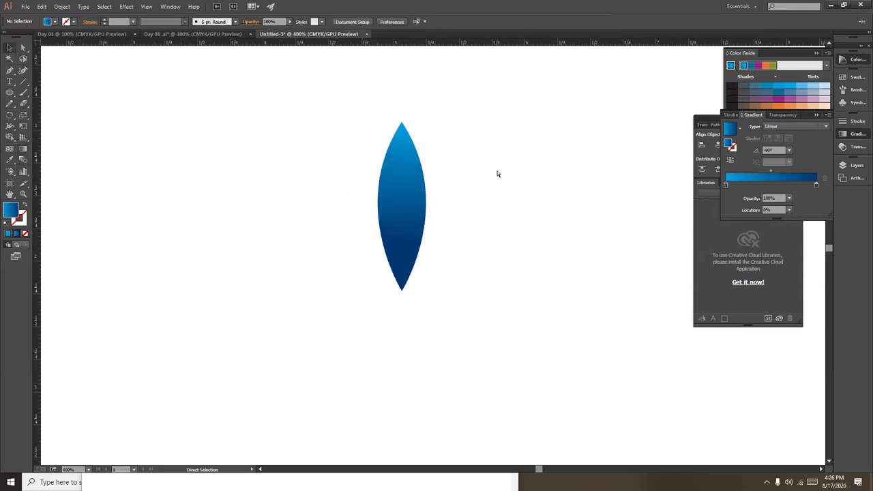
key(ctrl+plus)
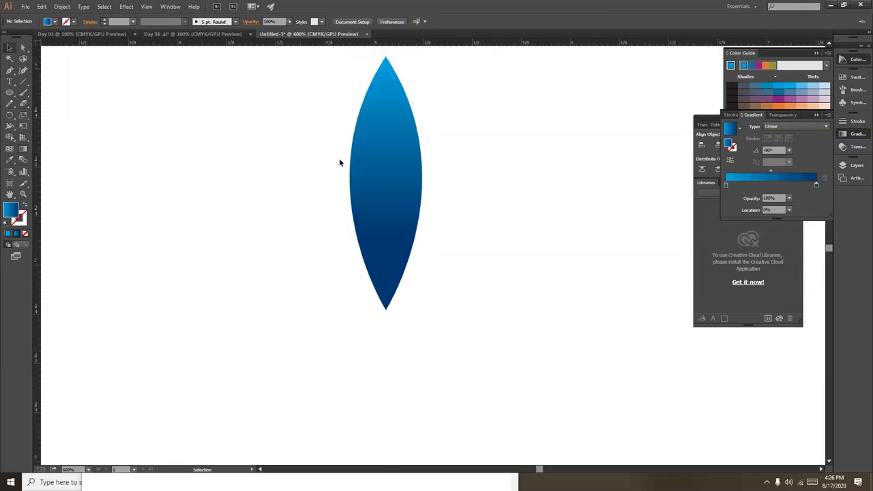
Select the petal and test rotating it around its bottom tip with the Rotate tool
click(409, 159)
click(10, 116)
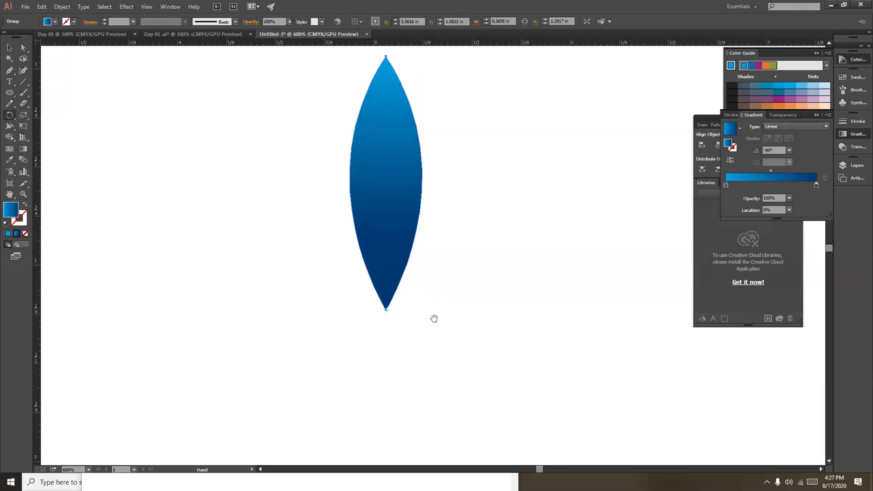
drag(432, 317, 427, 293)
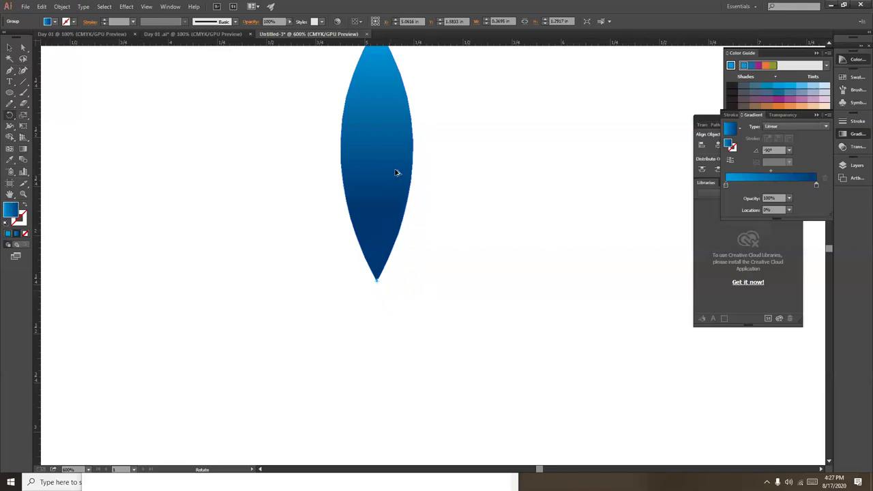
drag(398, 175, 427, 191)
Pivot on the petal's bottom tip and swing a copy 45° to the upper right
key(Return)
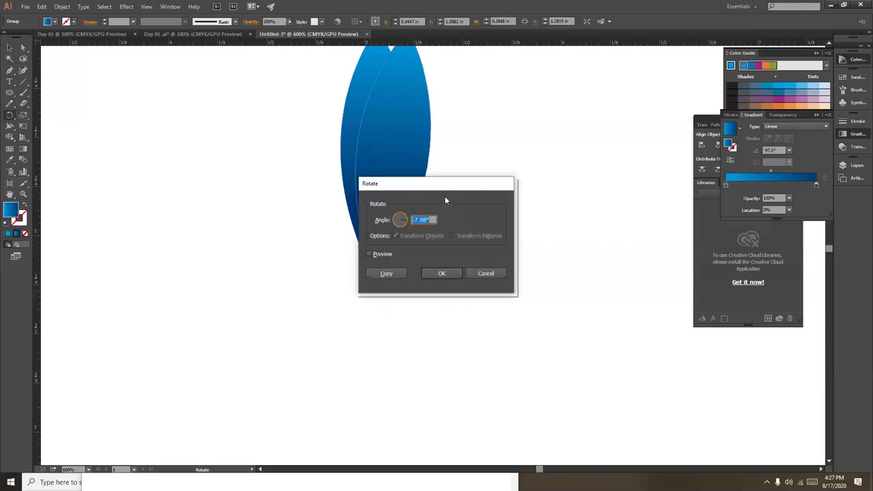
click(483, 273)
key(r)
click(376, 279)
mouse_move(408, 160)
mouse_down()
mouse_move(441, 176)
mouse_move(469, 239)
mouse_up()
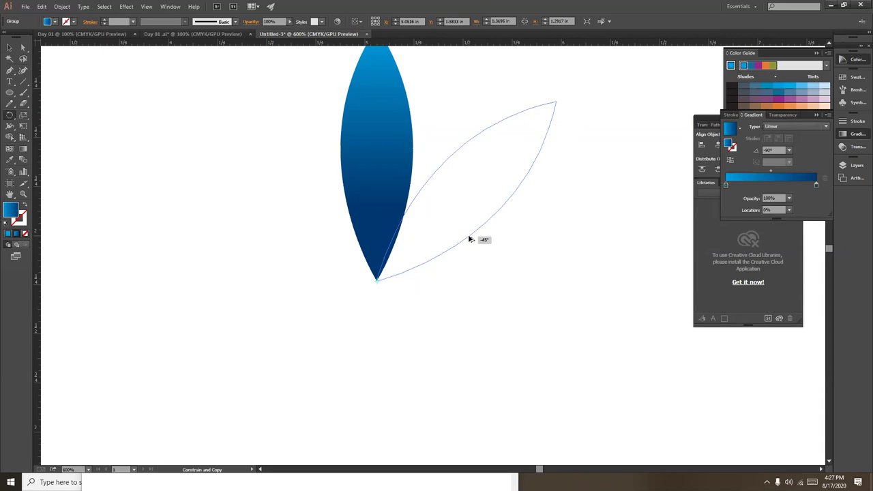
Place the rotated copy and repeat the 45° rotation with Ctrl+D to add more petals
drag(469, 239, 470, 238)
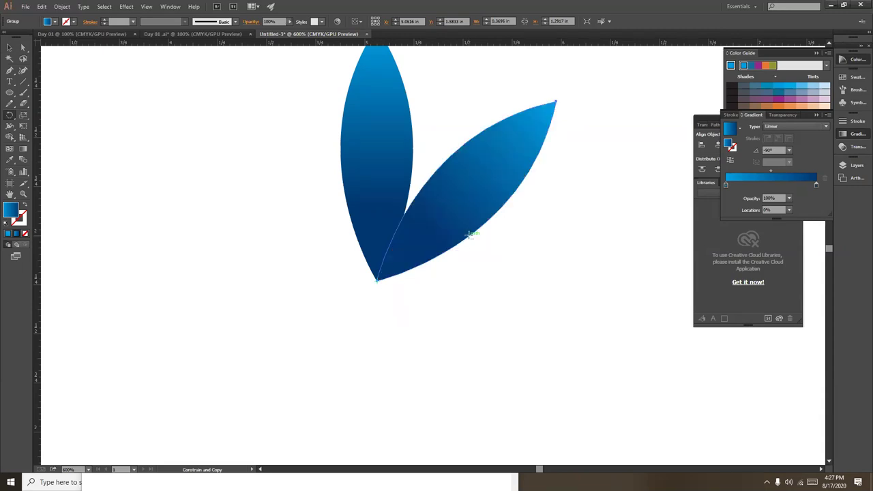
key(ctrl+minus)
key(r)
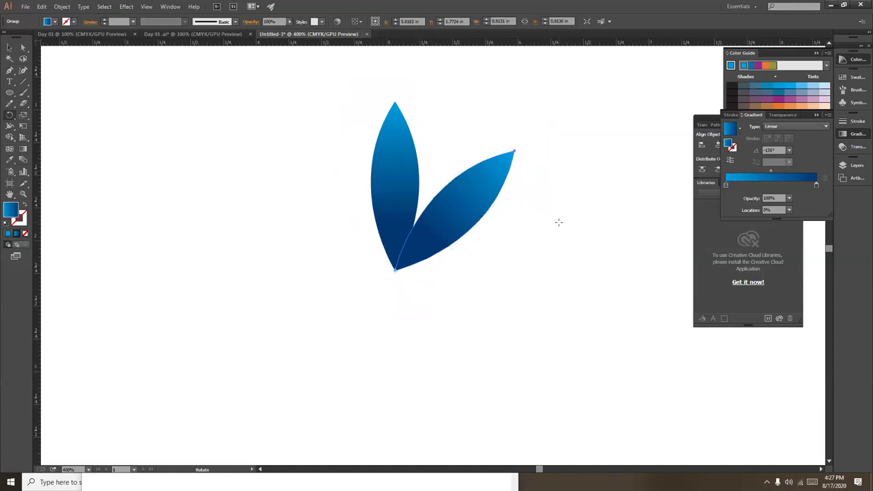
key(v)
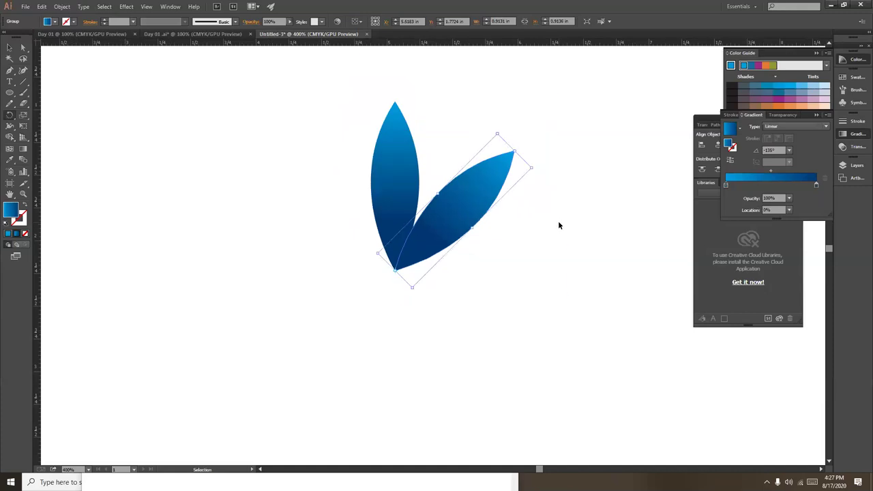
key(ctrl+d)
key(ctrl+d)
key(ctrl+d)
key(ctrl+d)
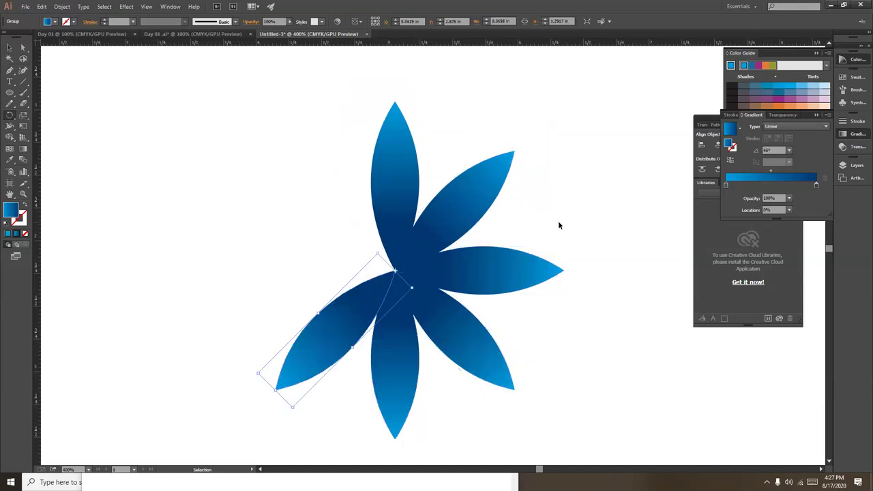
key(ctrl+d)
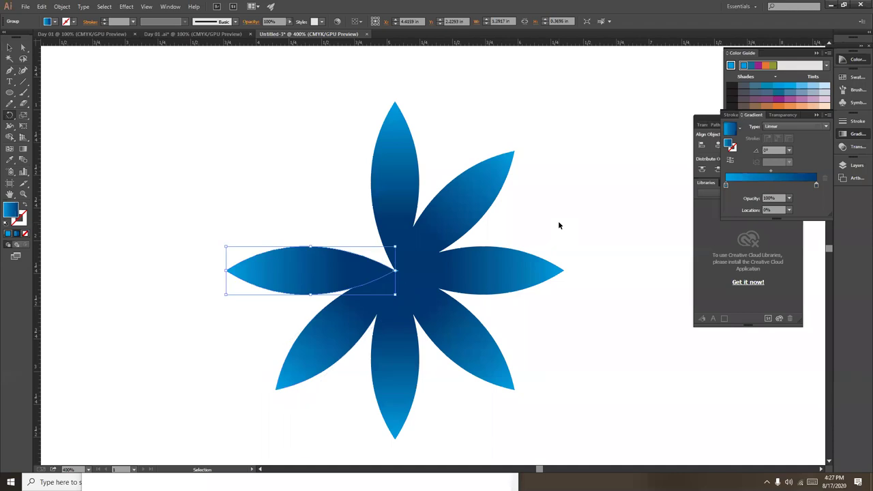
key(ctrl+d)
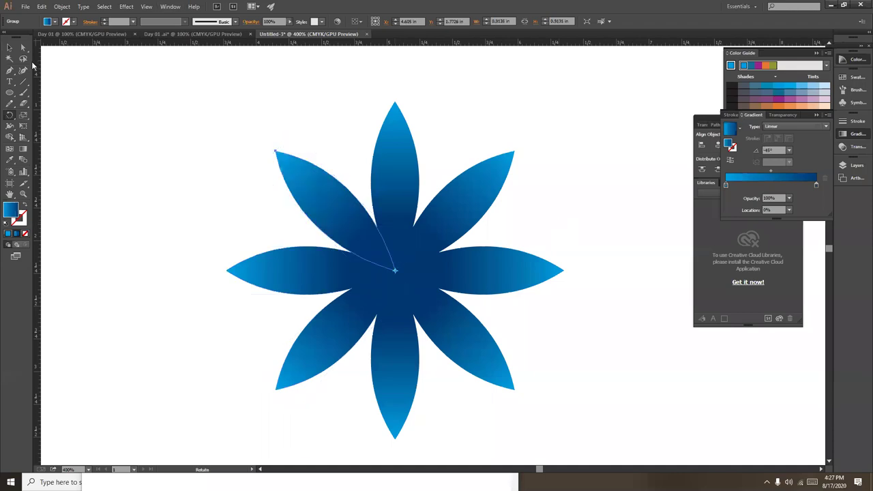
Check each of the eight petals in turn, then open Windows search
click(8, 49)
click(621, 194)
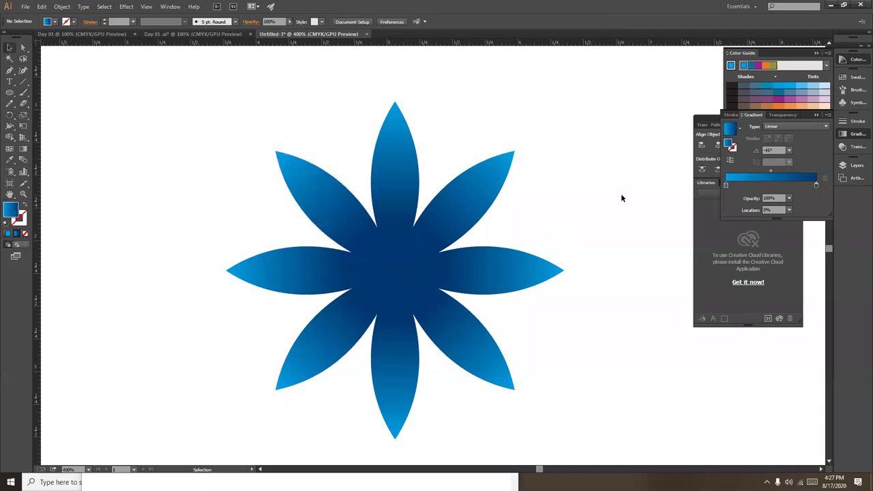
click(388, 179)
click(478, 203)
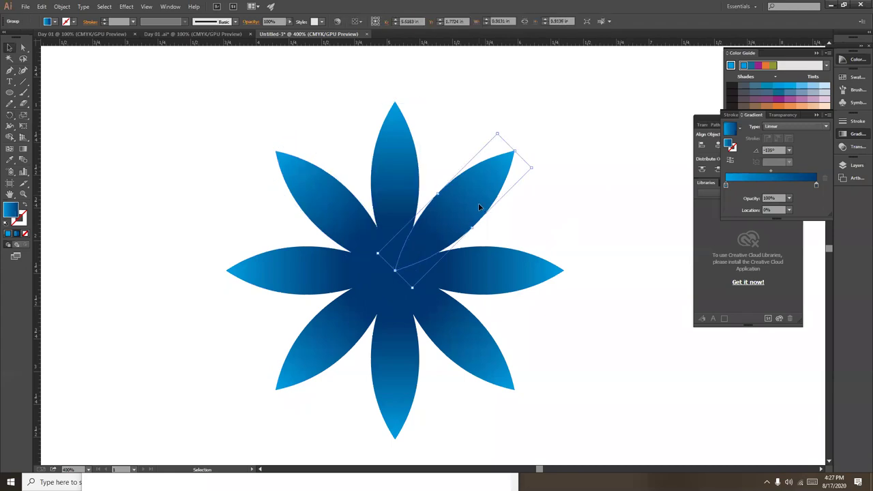
click(489, 272)
click(461, 348)
click(391, 366)
click(322, 349)
click(309, 277)
click(323, 220)
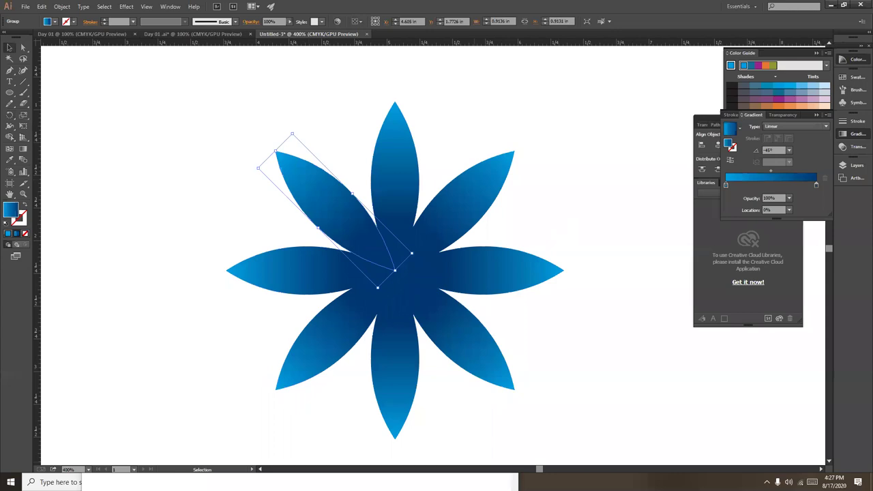
click(131, 477)
text(cal)
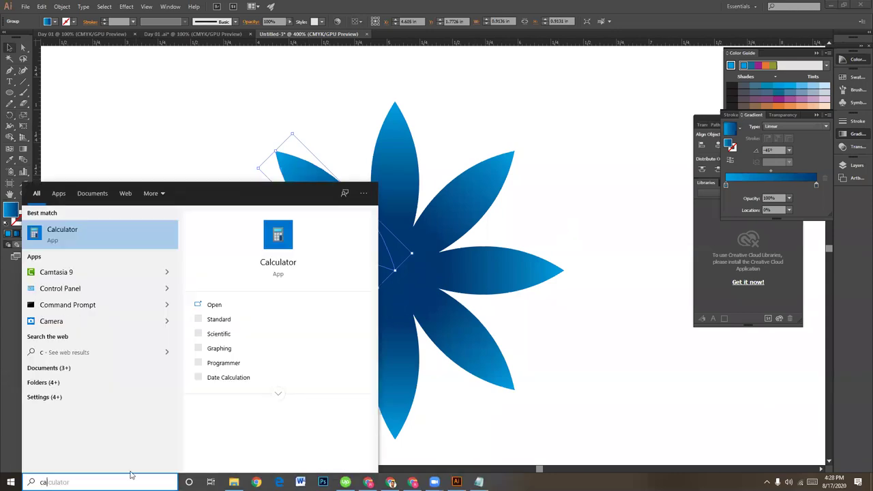
click(288, 268)
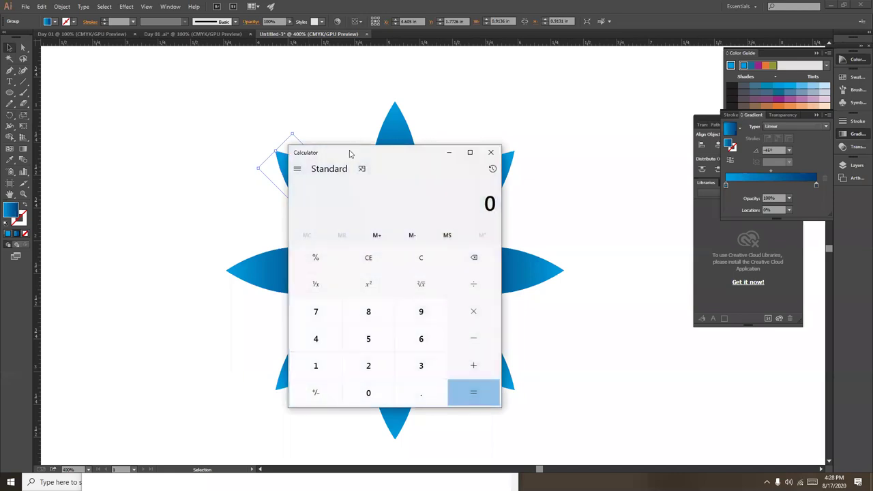
click(489, 152)
click(11, 95)
Draw a trial gradient circle beside the flower, delete it, and select the whole flower
drag(10, 95, 44, 119)
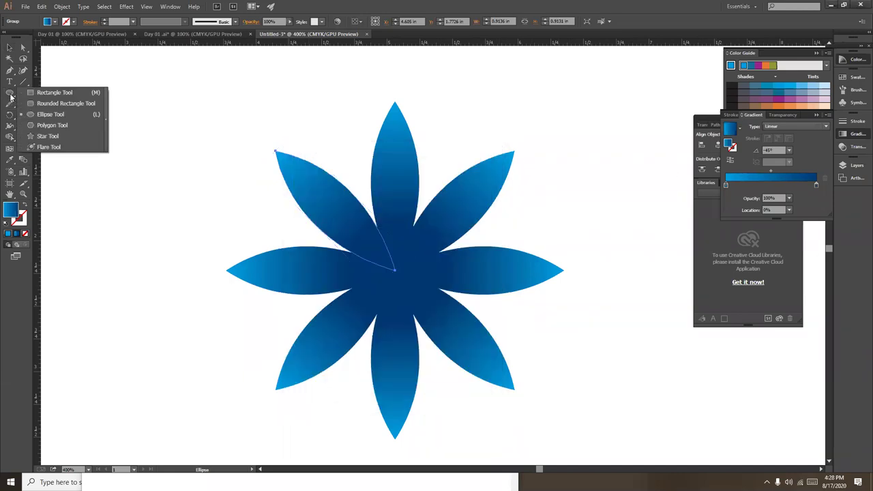
drag(504, 78, 615, 271)
key(v)
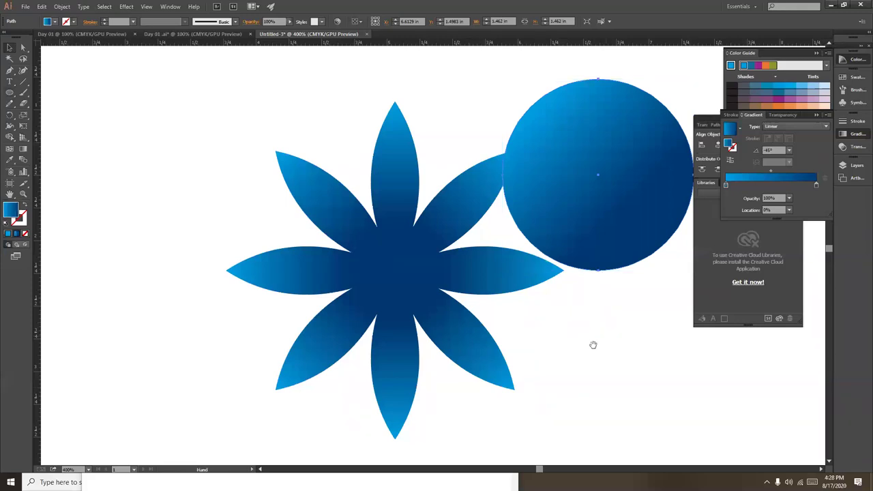
scroll(543, 353, right, 1)
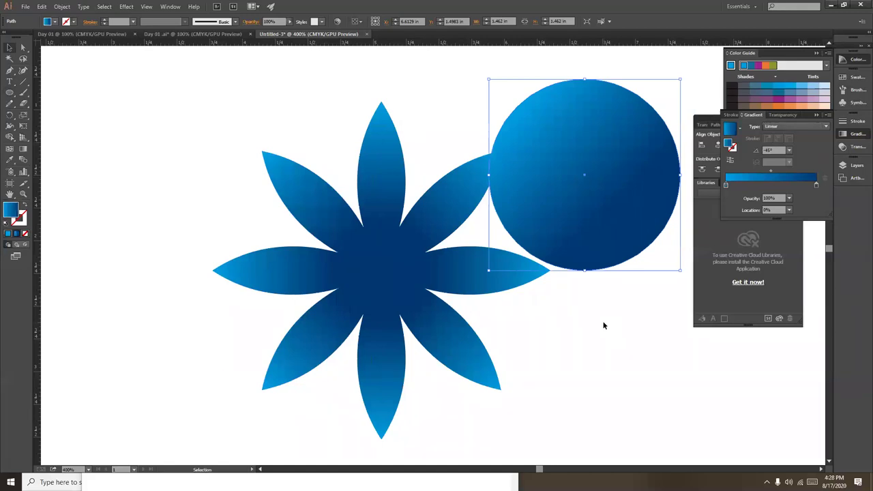
click(645, 329)
drag(534, 77, 574, 136)
key(Delete)
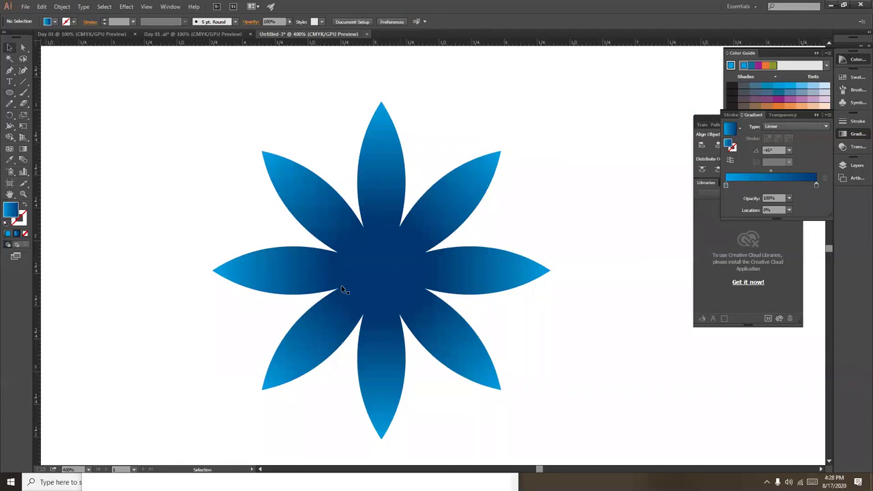
drag(200, 102, 515, 392)
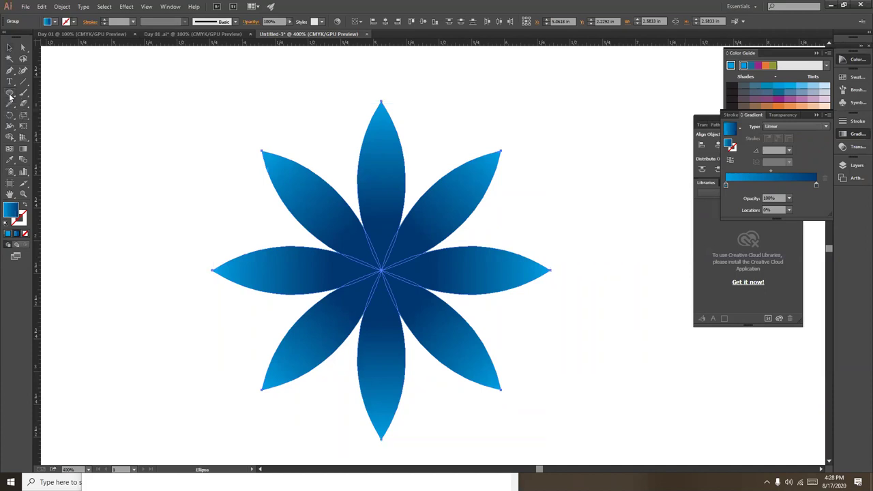
drag(10, 97, 32, 120)
Draw a small circle at the flower's centre and nudge it into place
drag(376, 263, 403, 289)
key(v)
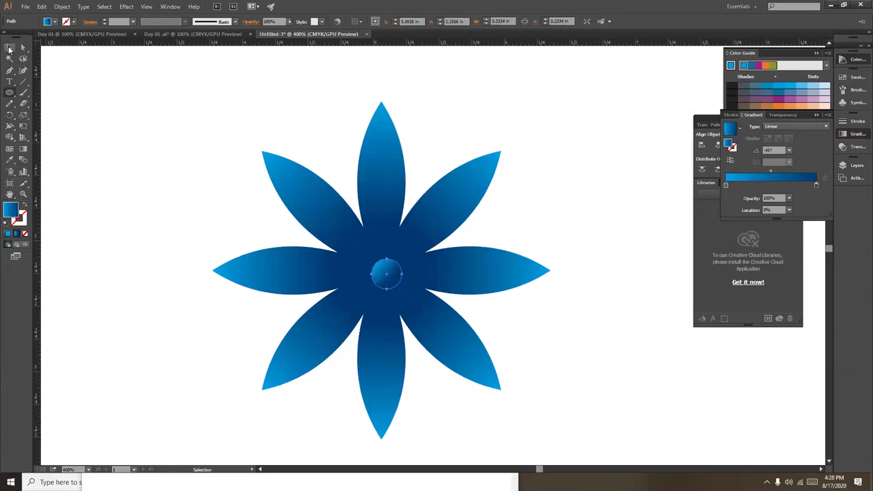
drag(384, 274, 378, 271)
double_click(381, 269)
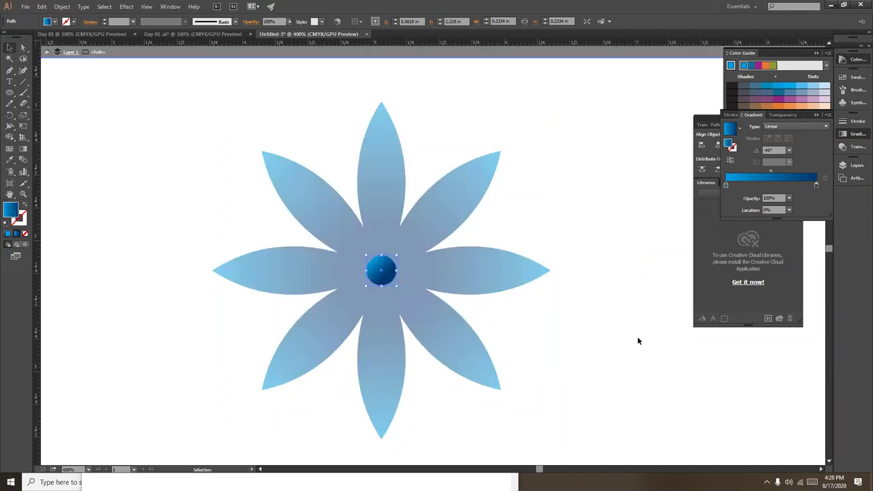
double_click(637, 337)
click(381, 269)
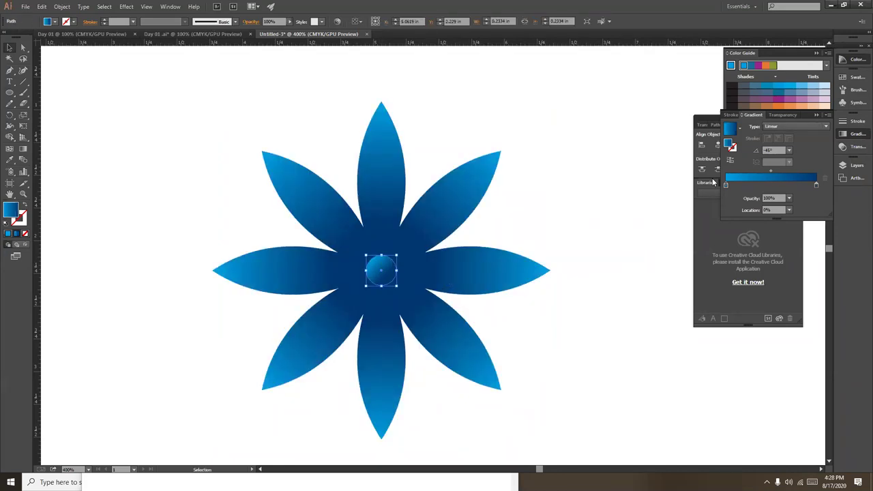
Fill the centre circle with a pale lavender-blue tint from the Color Guide
click(769, 86)
click(776, 87)
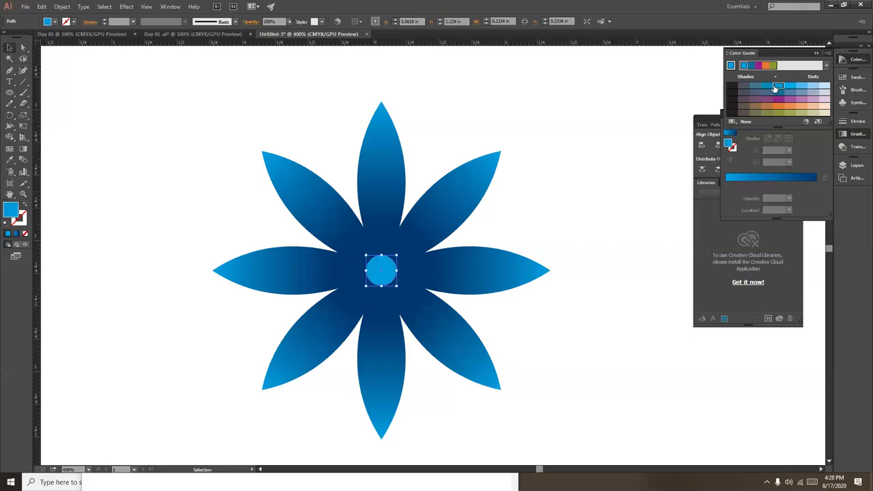
click(587, 197)
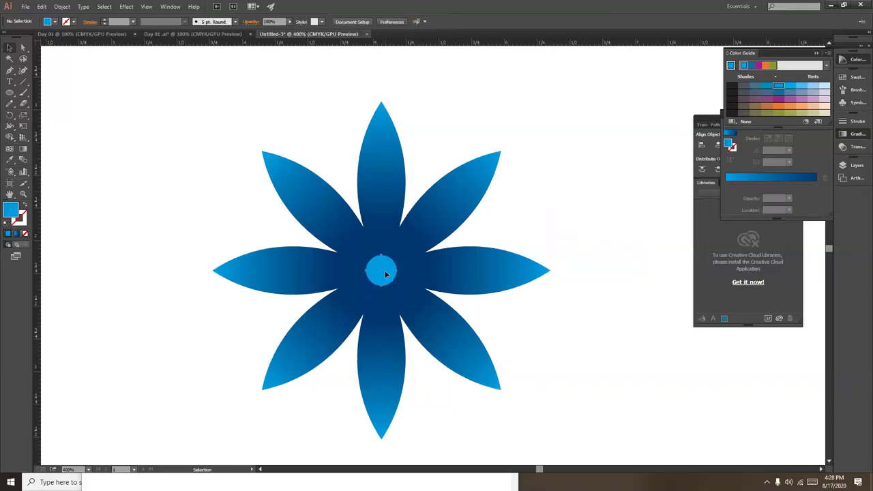
click(384, 274)
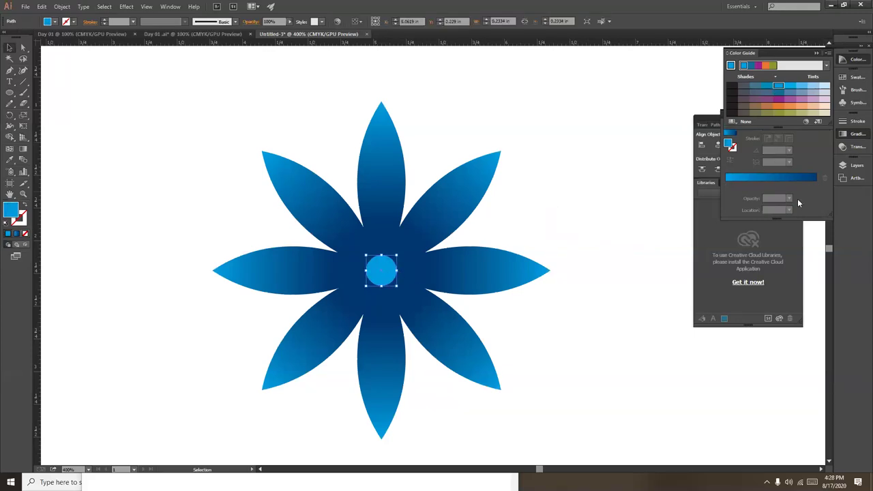
click(801, 87)
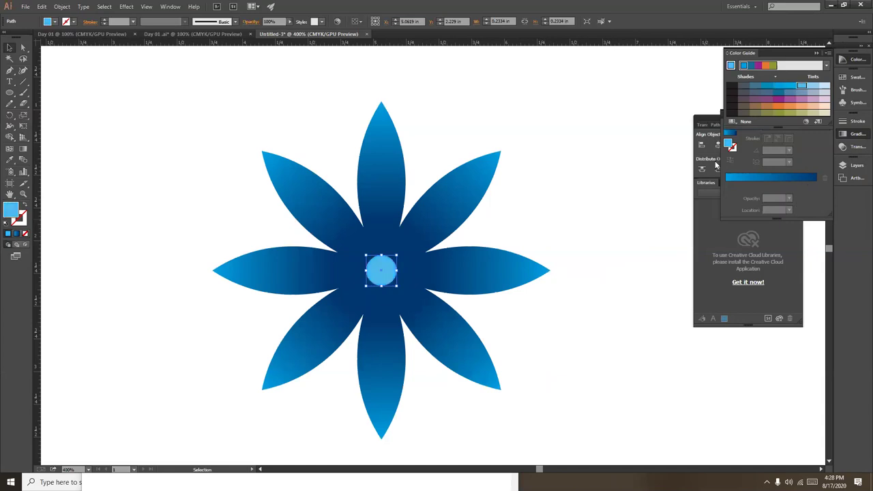
key(i)
click(396, 144)
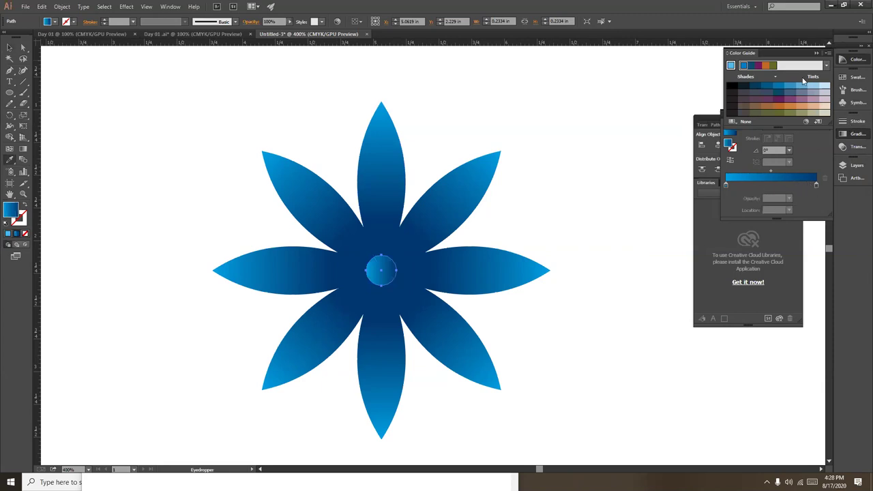
click(782, 88)
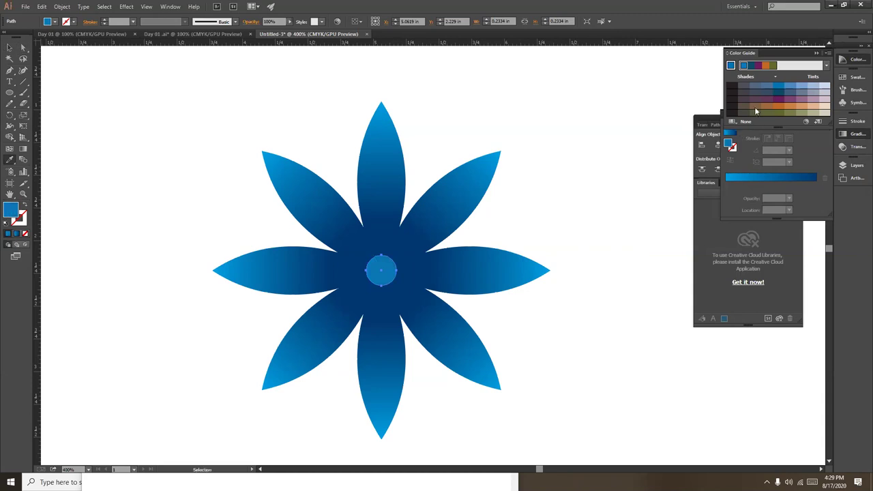
click(823, 86)
click(11, 48)
click(588, 189)
Zoom out, marquee-select the whole flower, drag it to the artboard's top-left, and zoom back in
key(ctrl+minus)
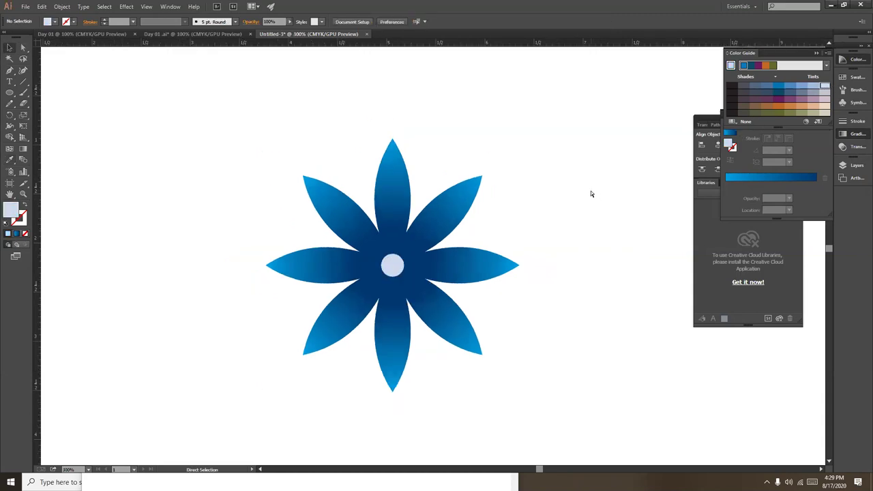
key(ctrl+minus)
key(ctrl+minus)
key(ctrl+minus)
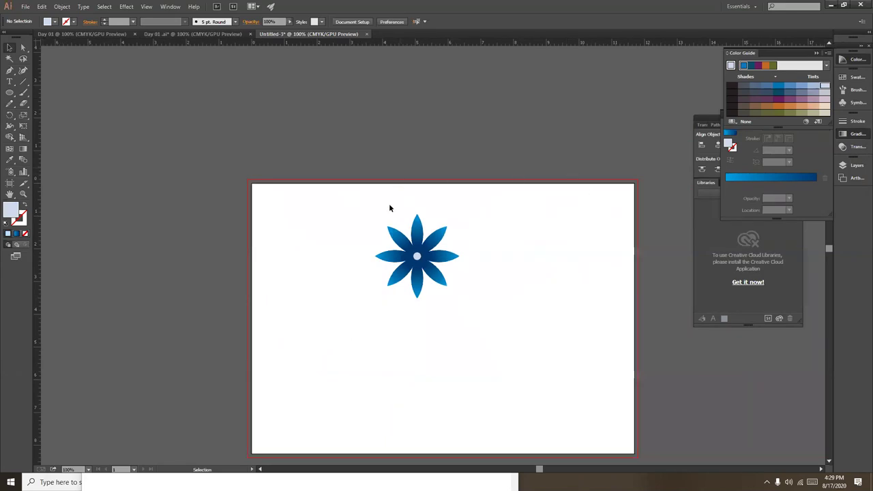
drag(435, 272, 510, 315)
key(ctrl+z)
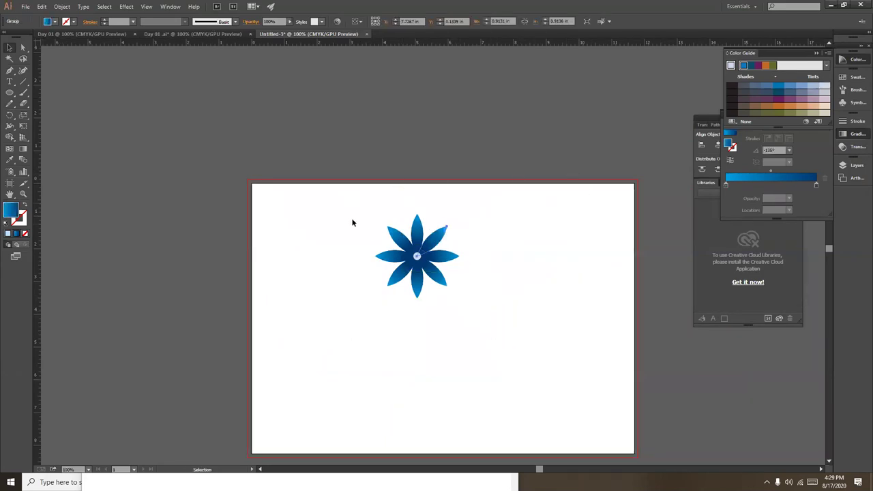
click(353, 219)
mouse_move(353, 220)
mouse_down()
mouse_move(446, 304)
mouse_move(302, 263)
mouse_up()
click(375, 326)
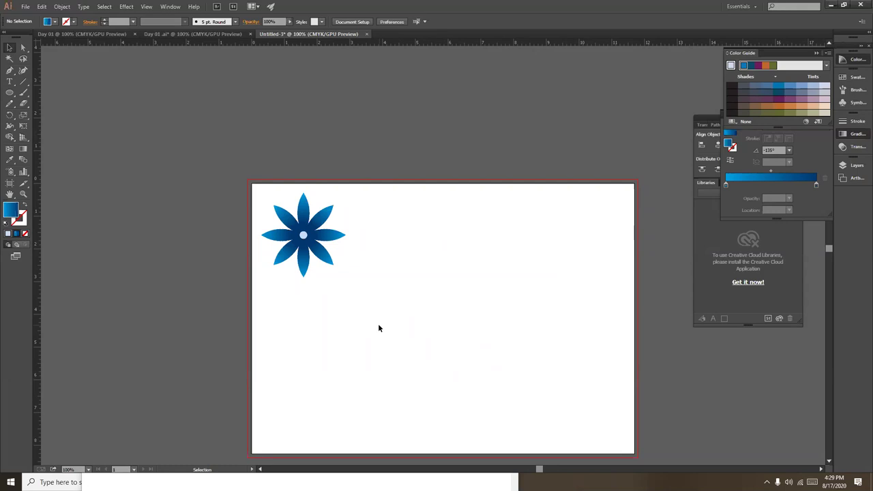
key(ctrl+equal)
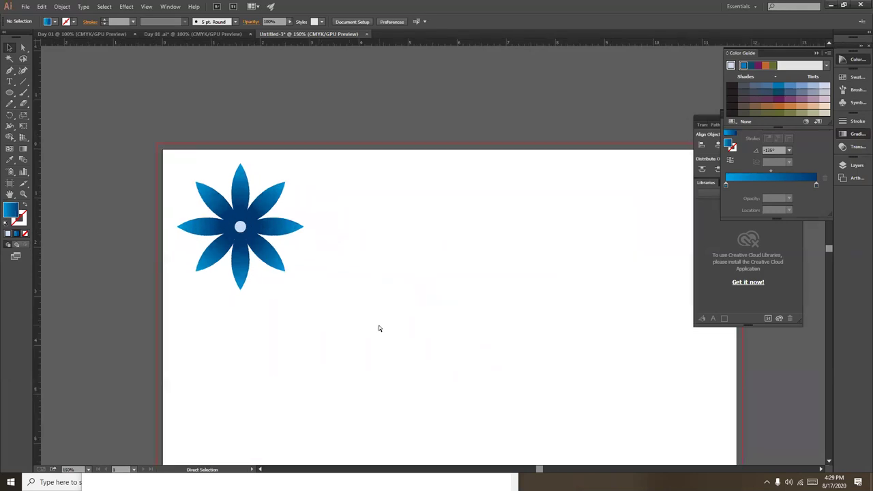
key(ctrl+equal)
key(a)
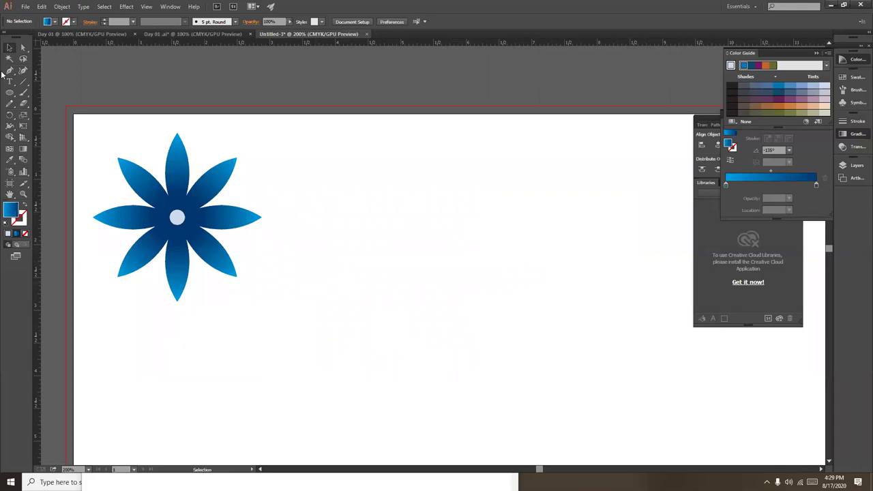
Draw a large circle right of the flower and nudge it up and left
click(10, 94)
drag(10, 97, 39, 113)
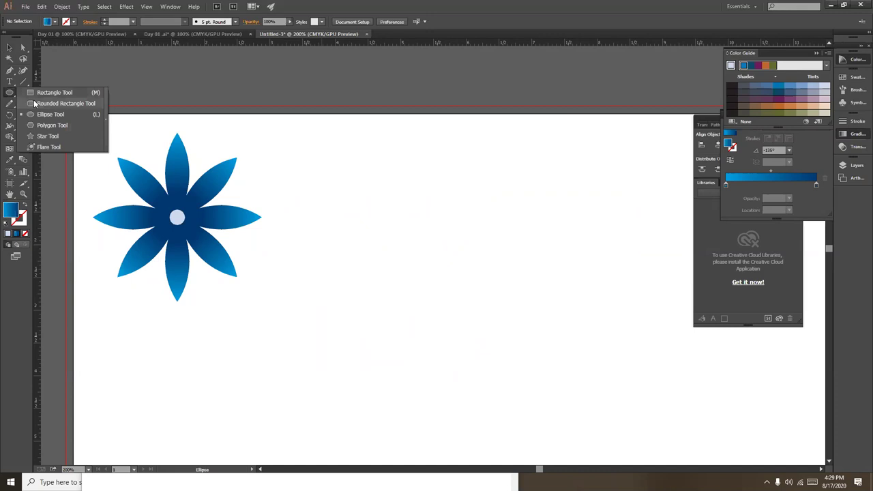
shift+drag(350, 170, 508, 329)
key(v)
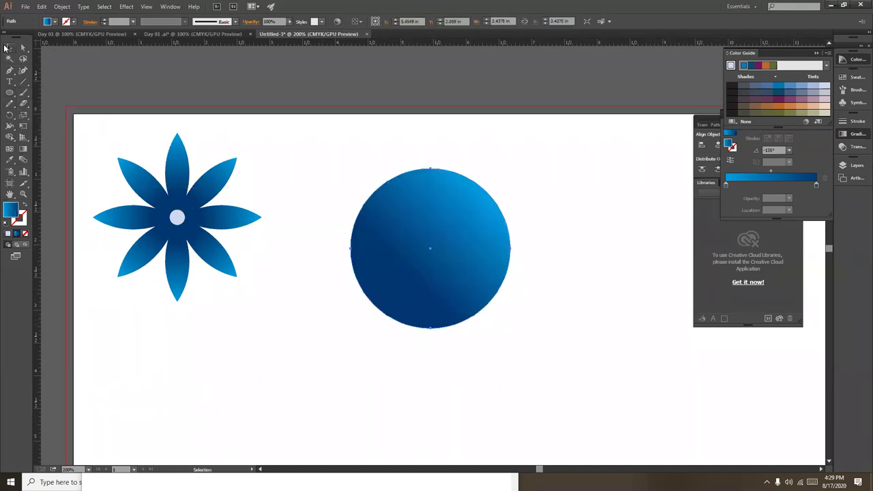
click(545, 265)
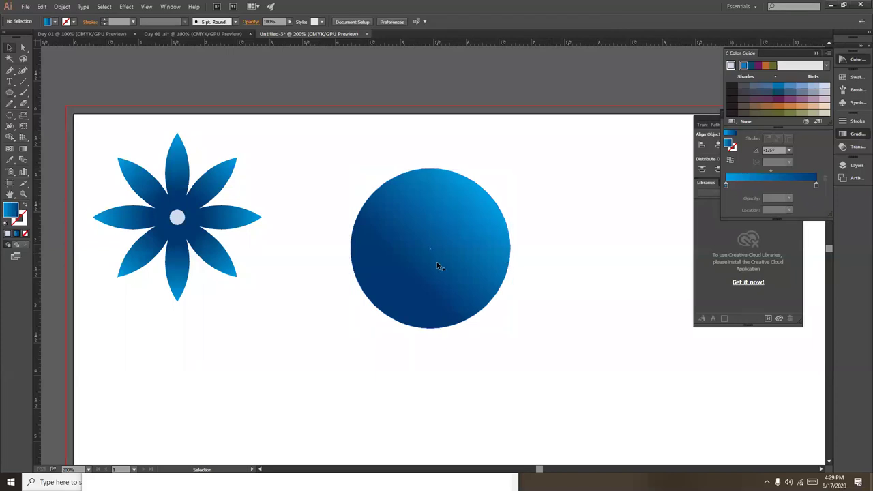
drag(431, 260, 415, 235)
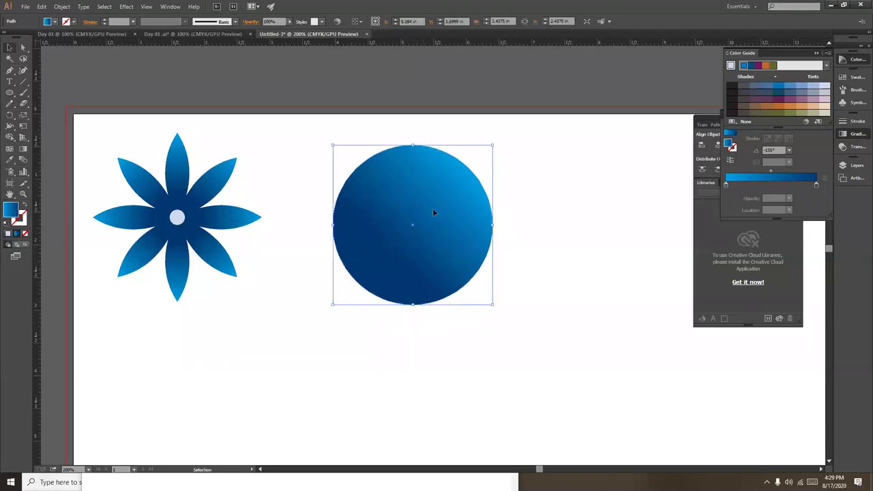
Browse the Effect menu without applying anything, then select the right-hand petal
click(128, 8)
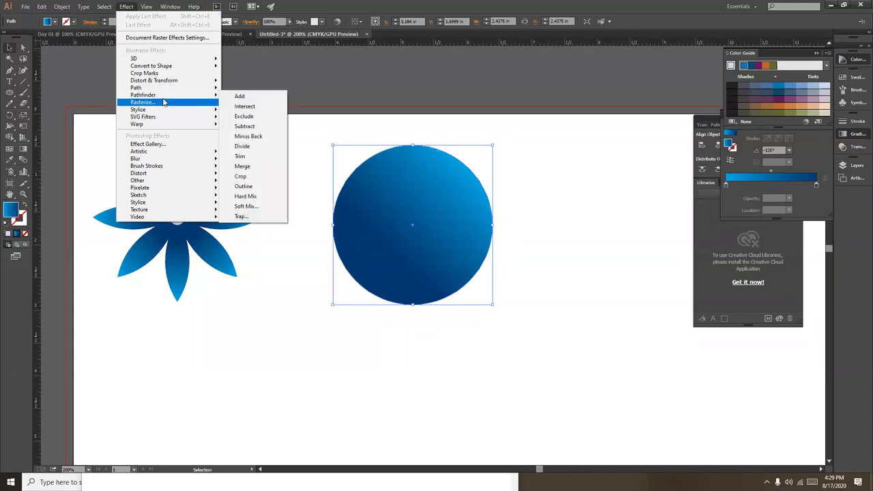
mouse_move(138, 109)
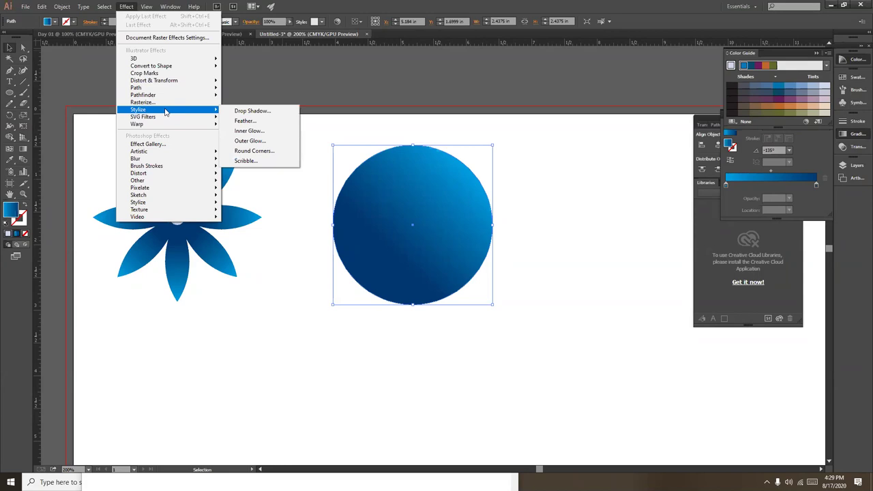
click(244, 234)
click(233, 224)
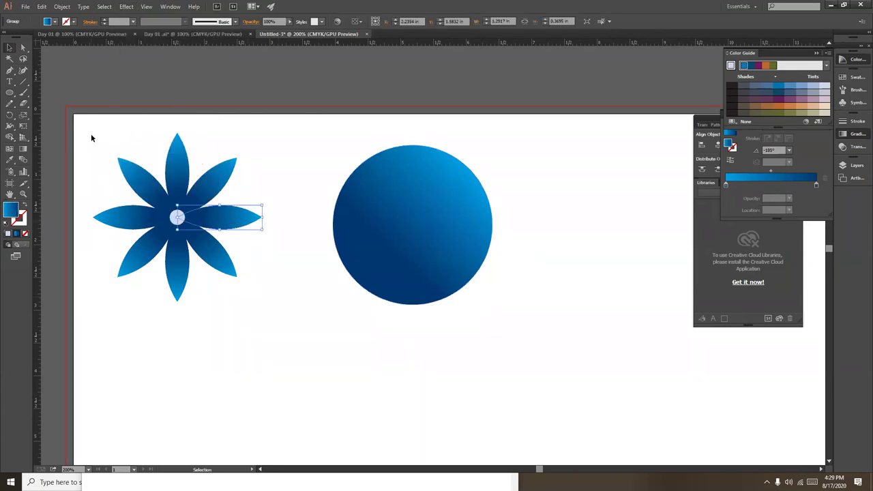
Group the first flower's petals and centre, then check it selects as one object
drag(91, 138, 266, 302)
right_click(213, 257)
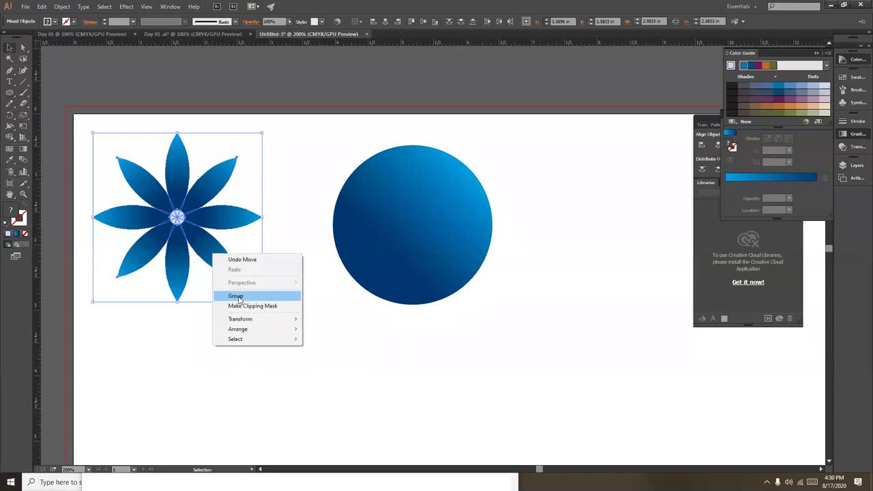
click(238, 298)
click(296, 298)
click(212, 254)
Ungroup the flower's parts again via the right-click menu
click(226, 260)
click(226, 261)
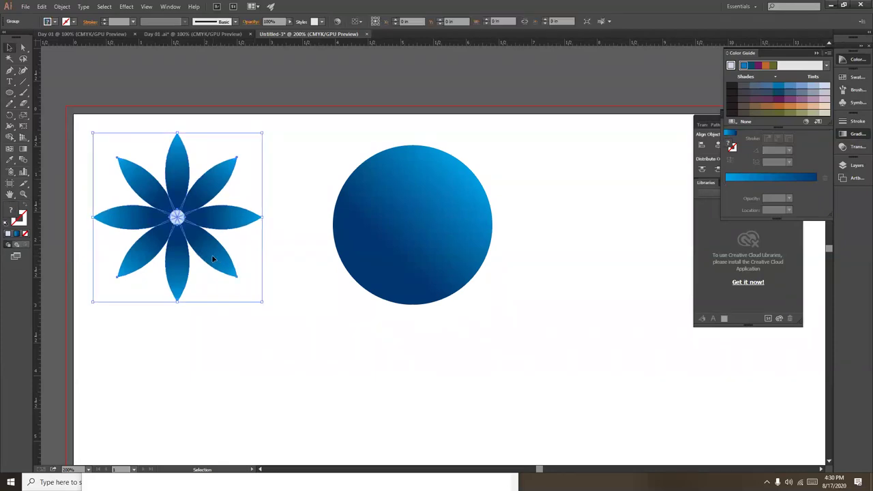
right_click(212, 257)
click(243, 309)
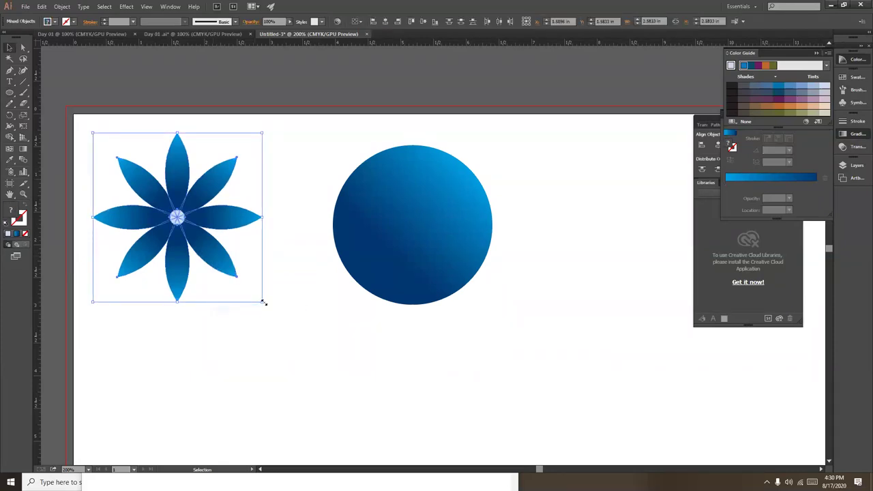
click(268, 294)
Marquee-select all the flower parts and regroup them into a single group
drag(91, 126, 260, 289)
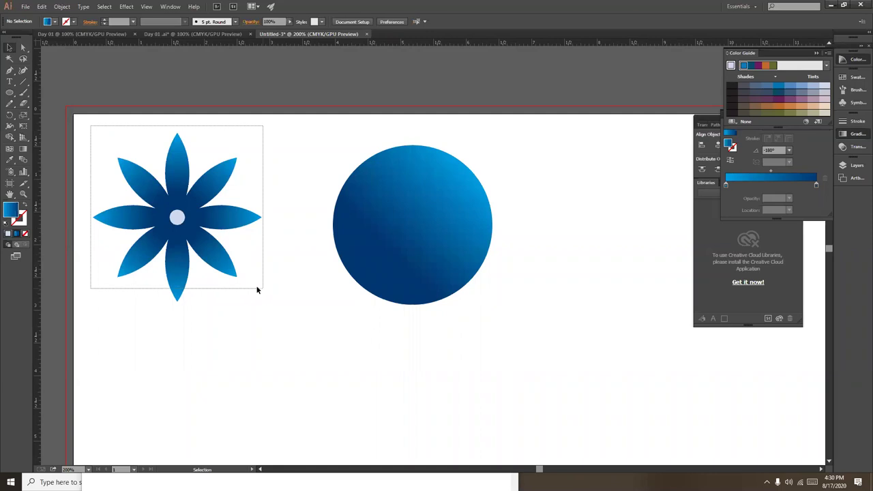
right_click(213, 249)
click(241, 289)
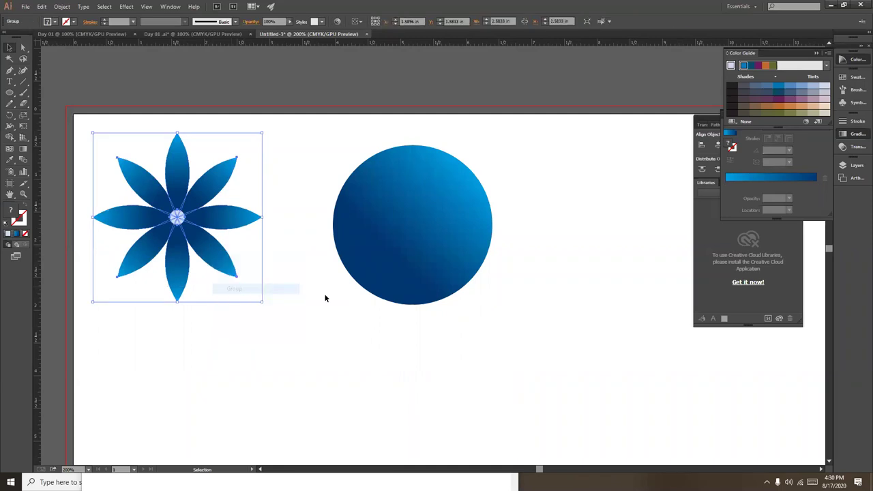
click(500, 266)
click(454, 227)
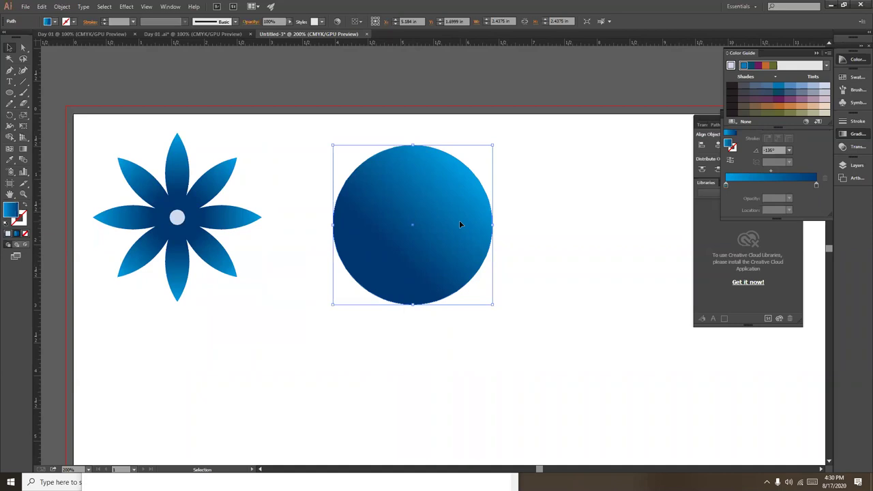
Expand Layer 1 in the Layers panel and toggle the flower group's visibility off and on
click(526, 266)
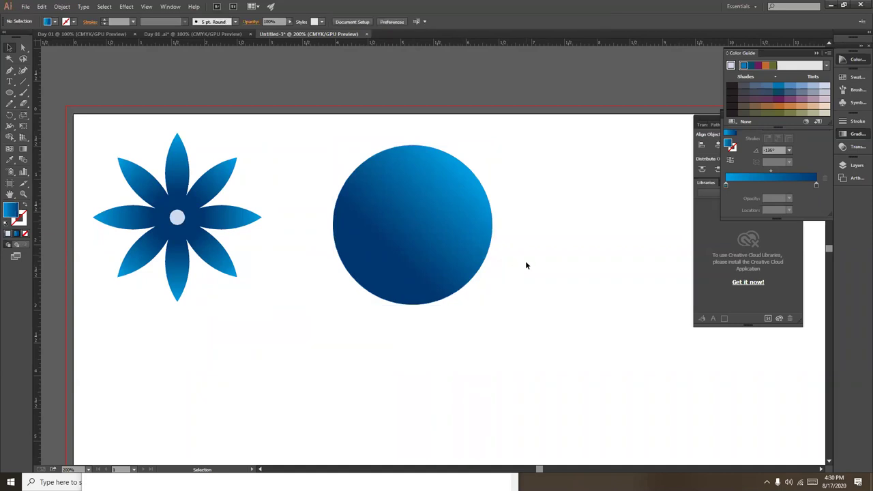
click(853, 165)
click(752, 171)
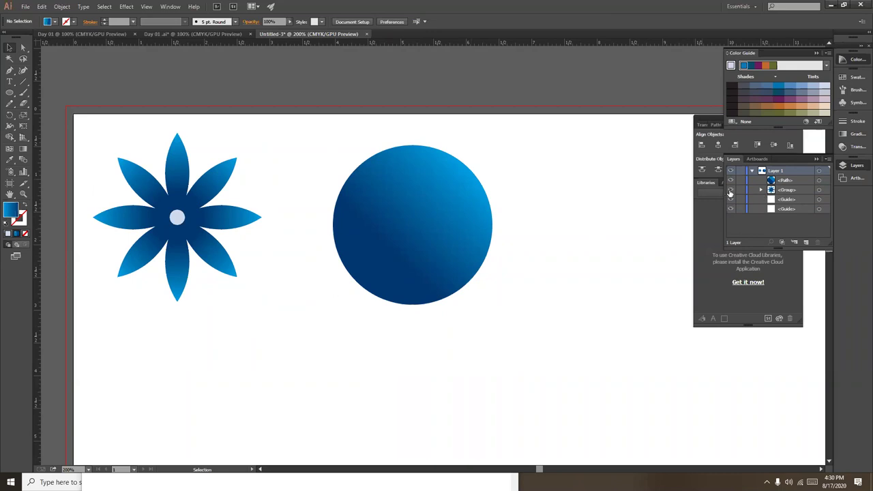
click(731, 190)
click(730, 191)
click(731, 180)
click(730, 180)
Try selecting the large gradient circle with a marquee and several clicks
drag(285, 158, 600, 322)
click(575, 232)
click(232, 180)
click(406, 192)
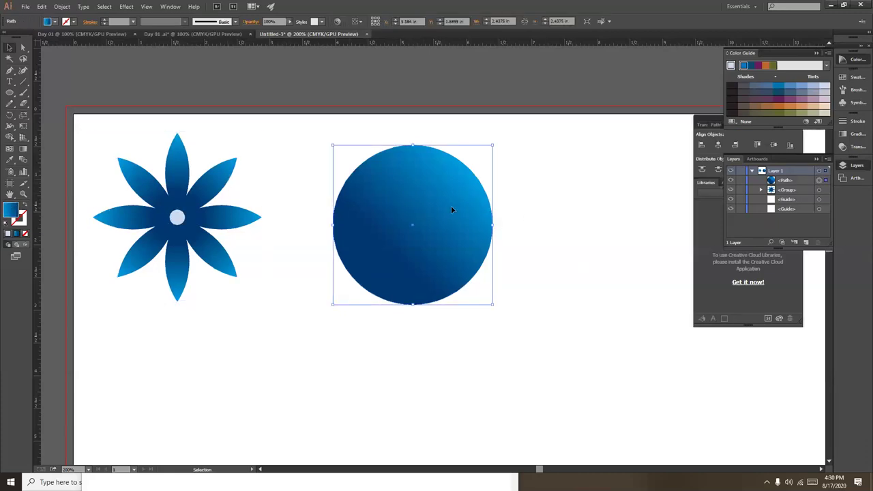
click(503, 205)
click(443, 200)
click(540, 200)
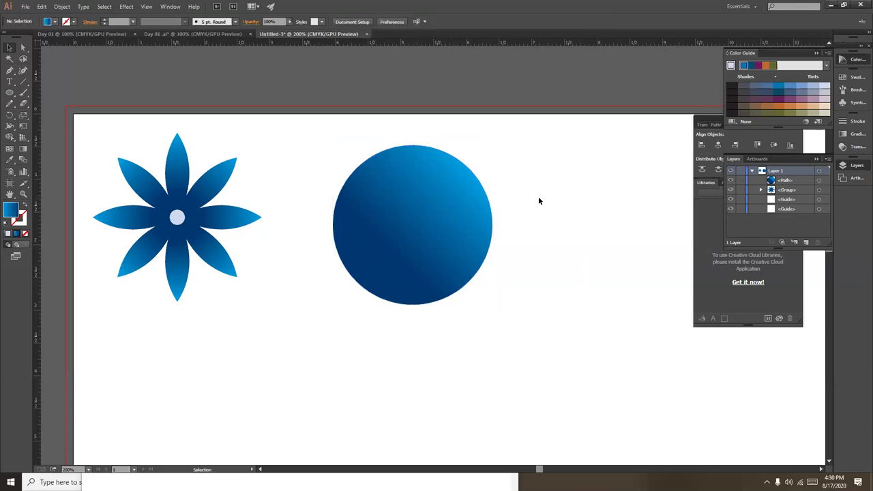
click(452, 198)
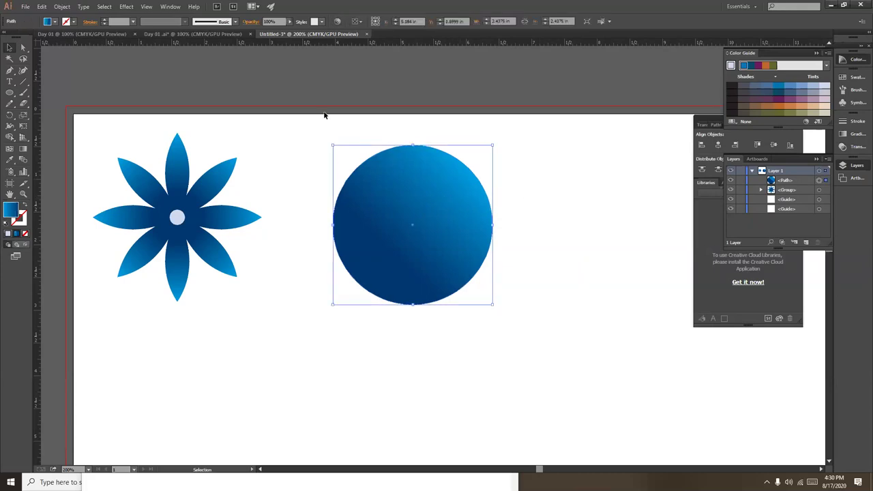
Browse the Effect menu without applying anything, then marquee-select the gradient circle and delete it
click(126, 6)
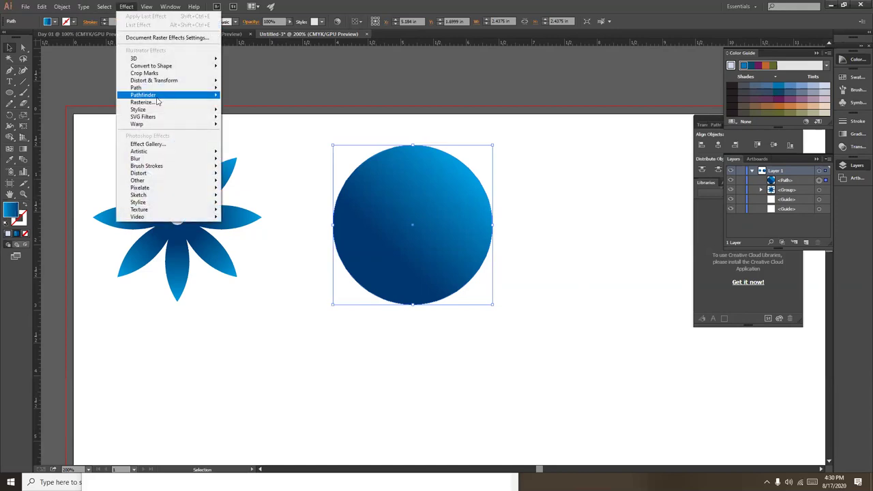
mouse_move(138, 110)
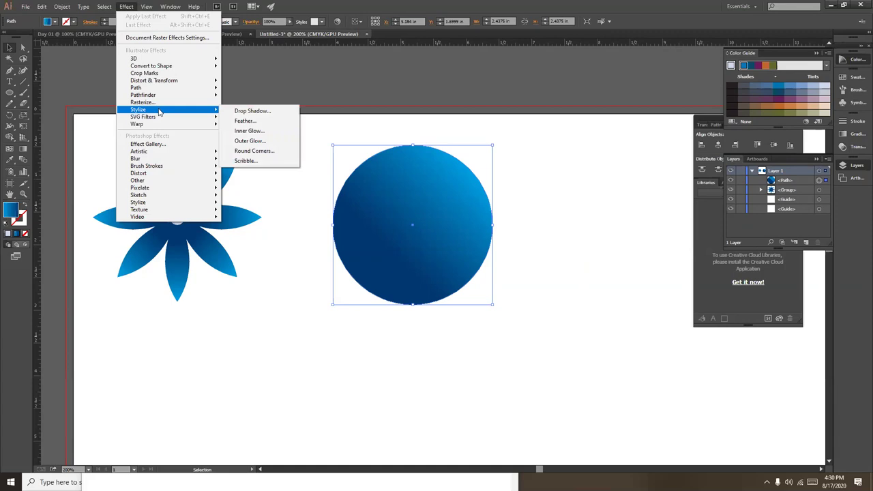
click(560, 218)
click(560, 219)
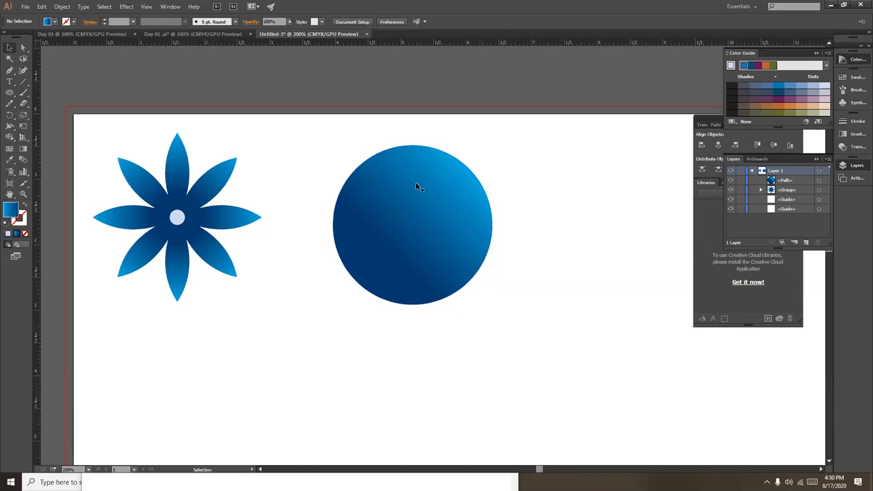
drag(318, 148, 508, 317)
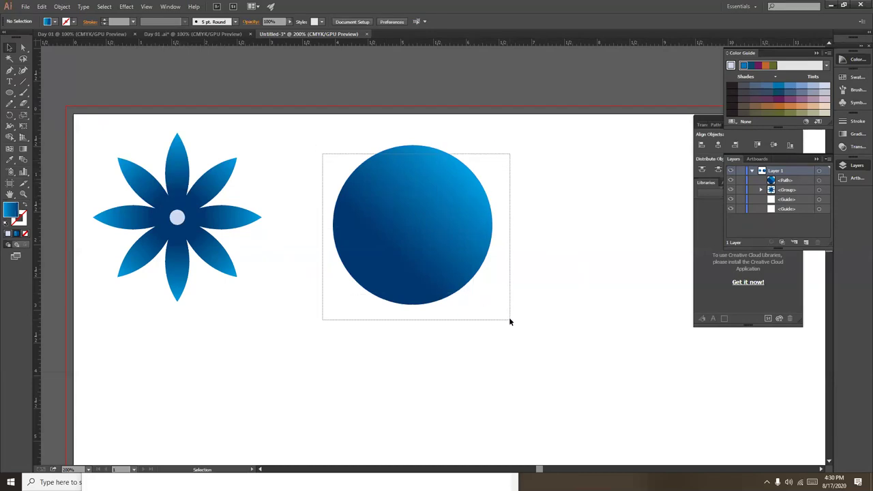
key(Delete)
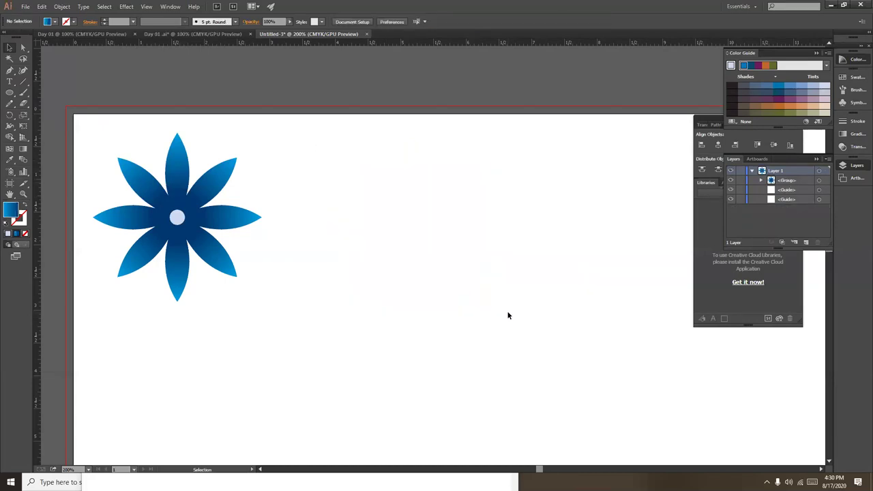
Zoom in and back out, then open the flyout of basic shape tools
key(ctrl+plus)
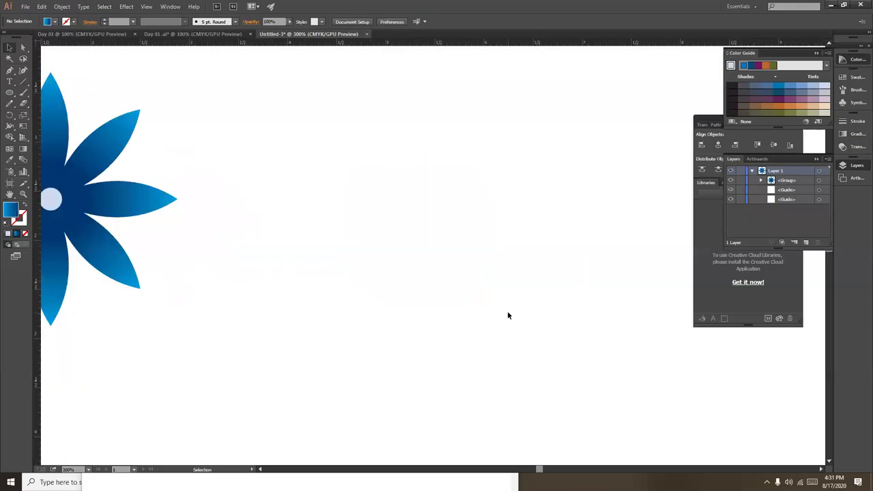
key(ctrl+minus)
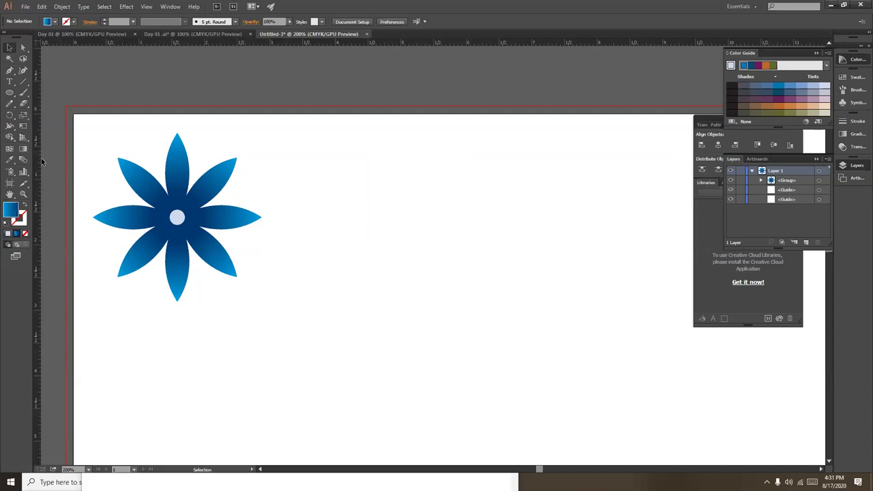
drag(9, 92, 27, 102)
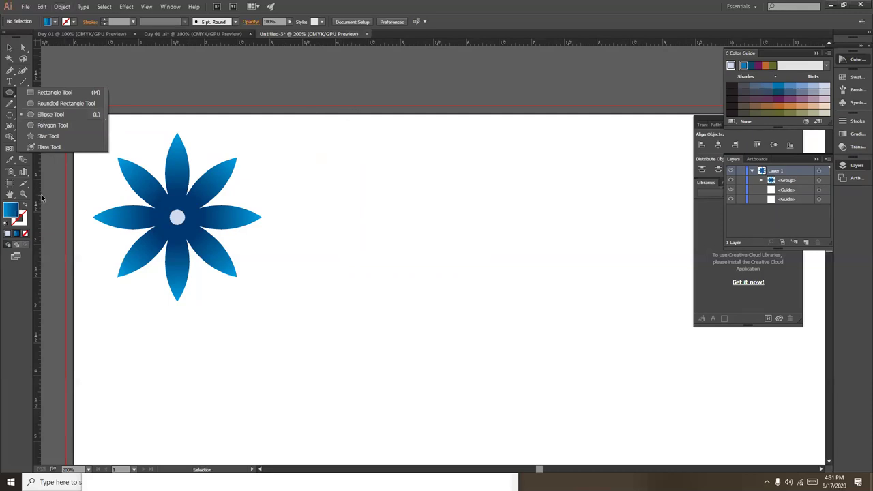
Drag a vertical guide from the left ruler to the right of the flower
key(l)
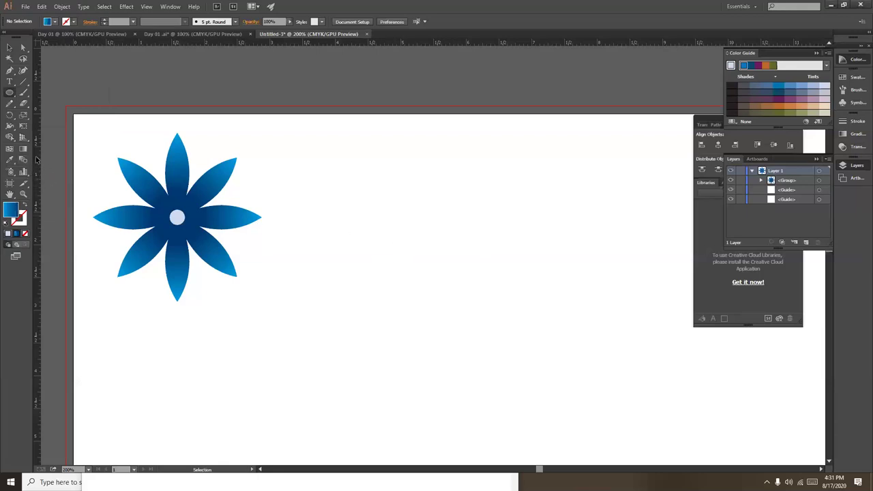
drag(38, 159, 400, 214)
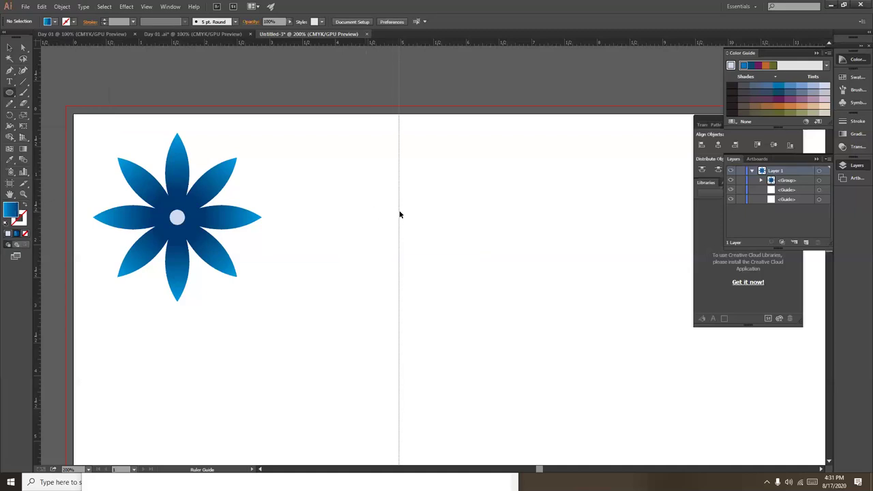
click(399, 214)
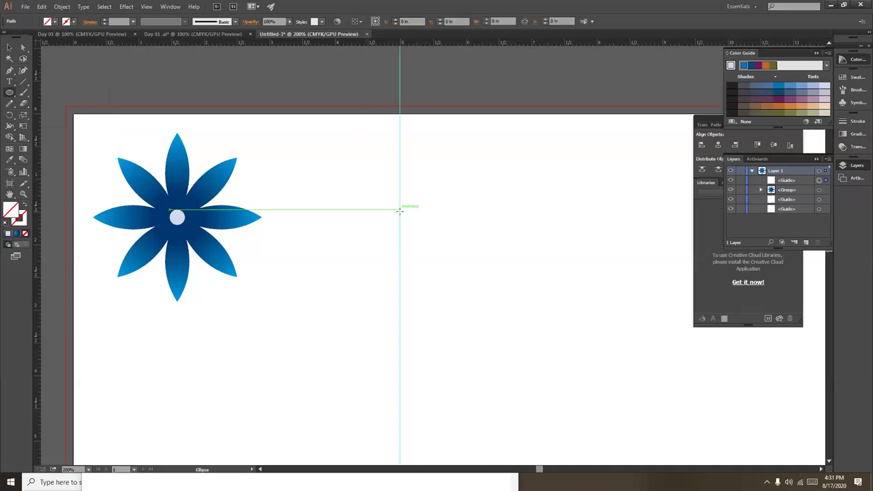
click(9, 48)
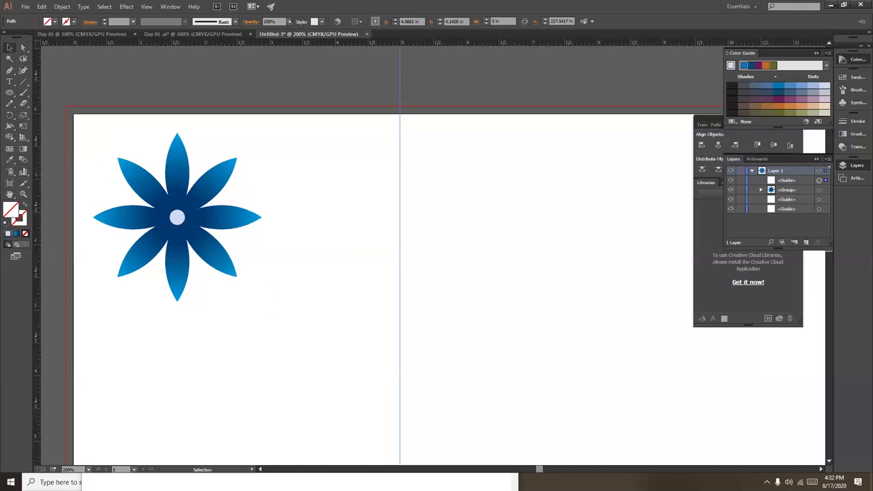
Draw a thin, tall ellipse centred on the vertical guide with the Ellipse tool
click(11, 94)
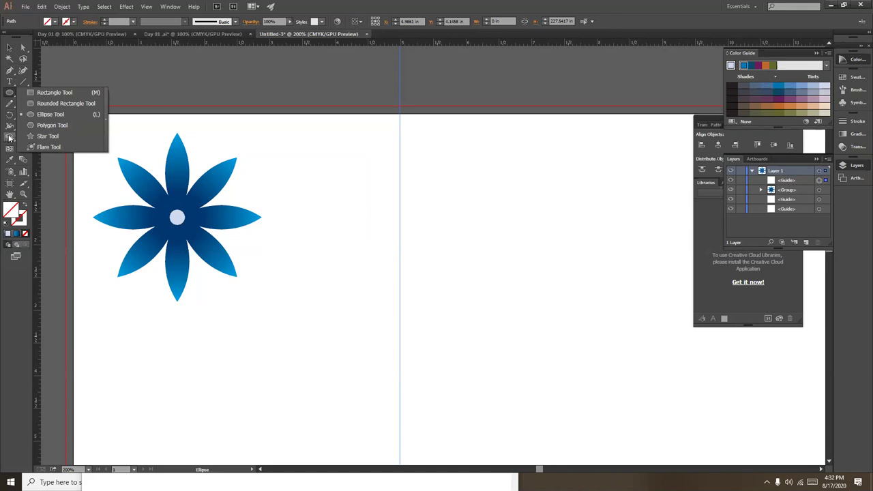
click(44, 119)
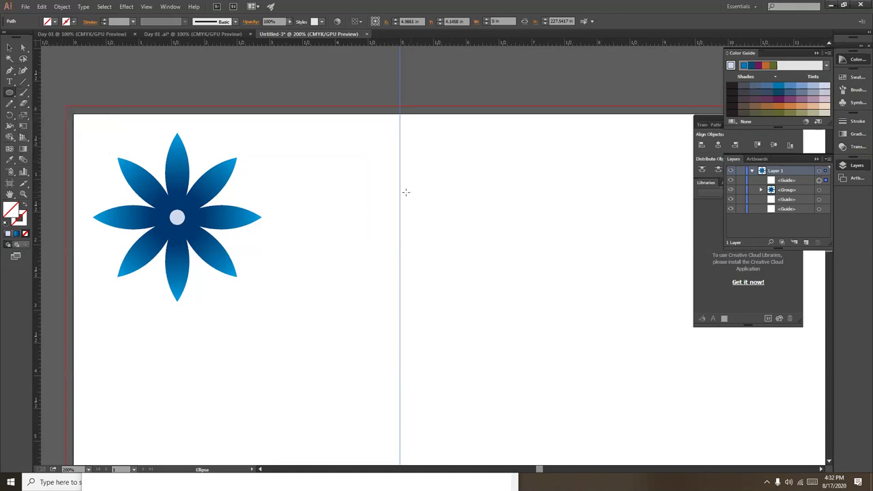
mouse_move(405, 181)
mouse_down()
mouse_move(426, 267)
mouse_move(415, 256)
mouse_up()
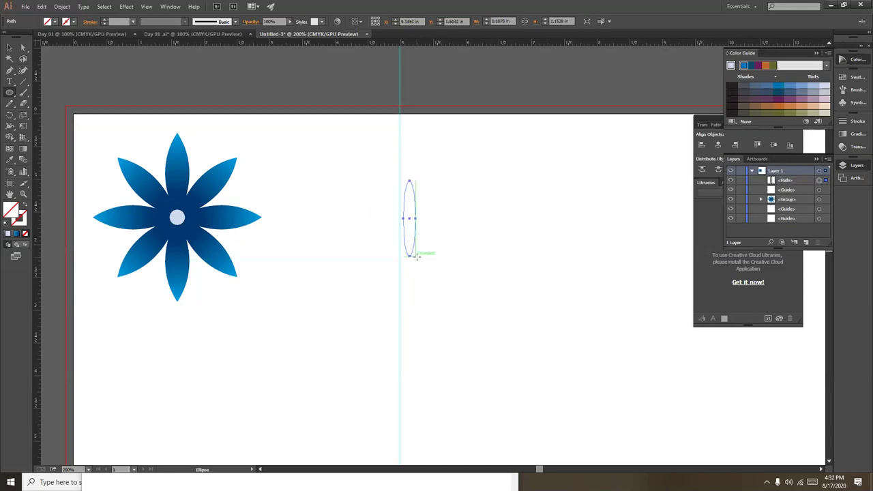
click(10, 47)
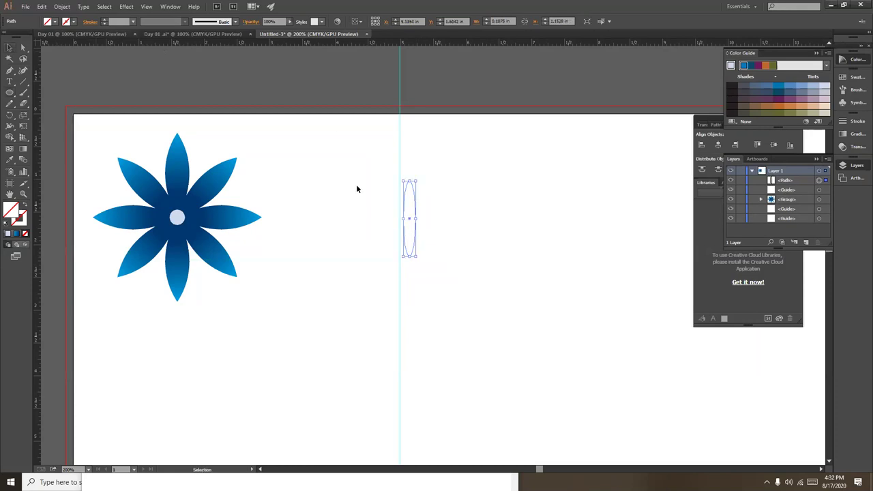
click(448, 220)
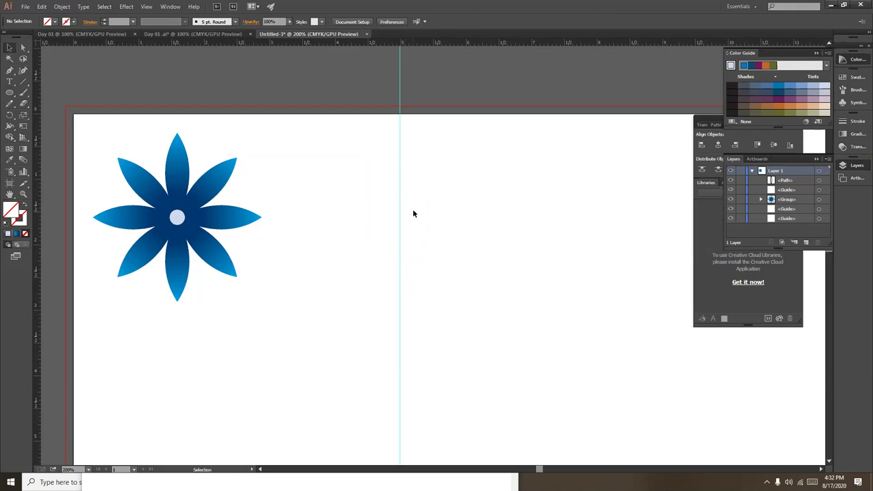
click(413, 210)
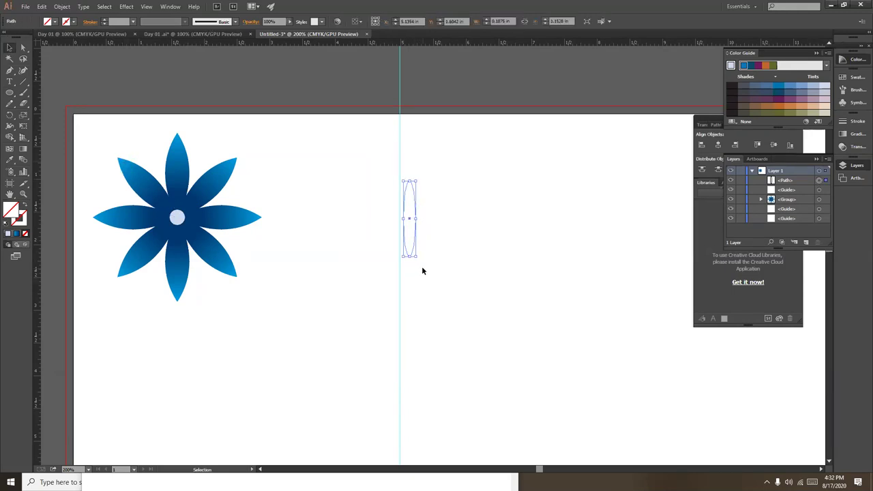
click(10, 95)
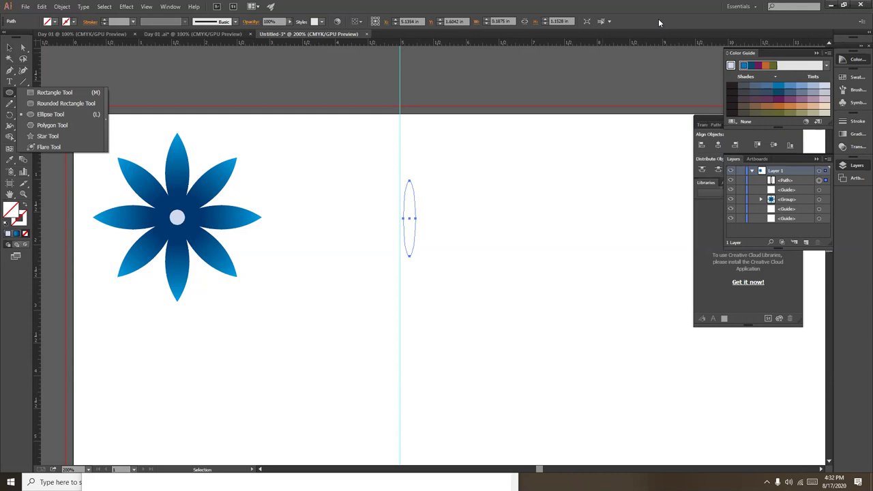
Select the thin ellipse on the guide and fill it blue
key(l)
click(9, 47)
click(373, 189)
drag(373, 189, 471, 241)
click(428, 210)
drag(408, 231, 409, 231)
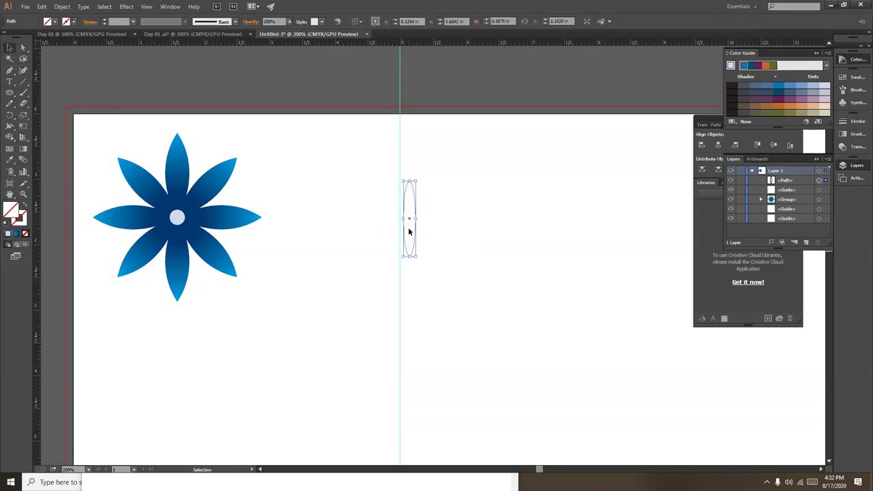
click(778, 87)
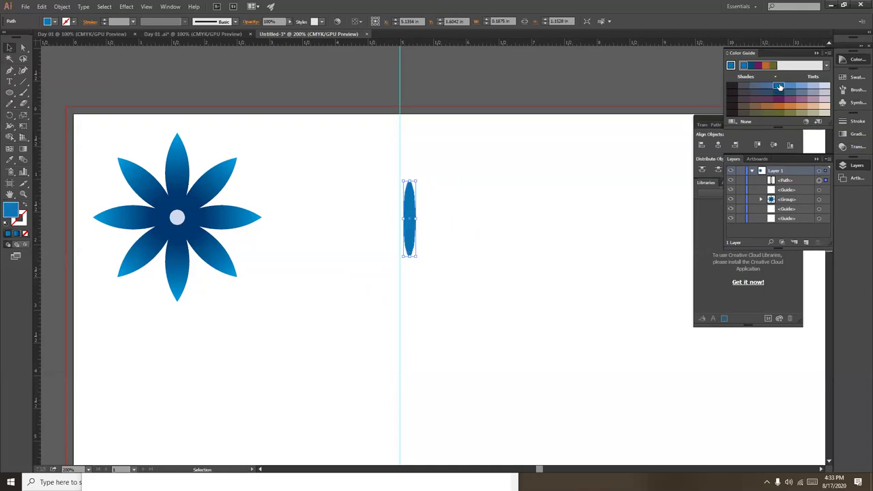
click(457, 301)
Zoom to 300% and pull the ellipse's top and bottom points outward to lengthen it
key(ctrl+equal)
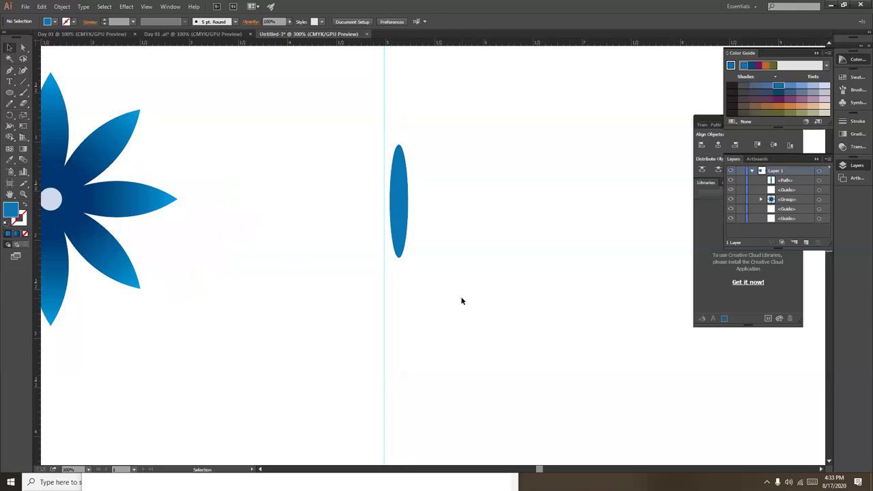
drag(451, 296, 461, 350)
click(411, 253)
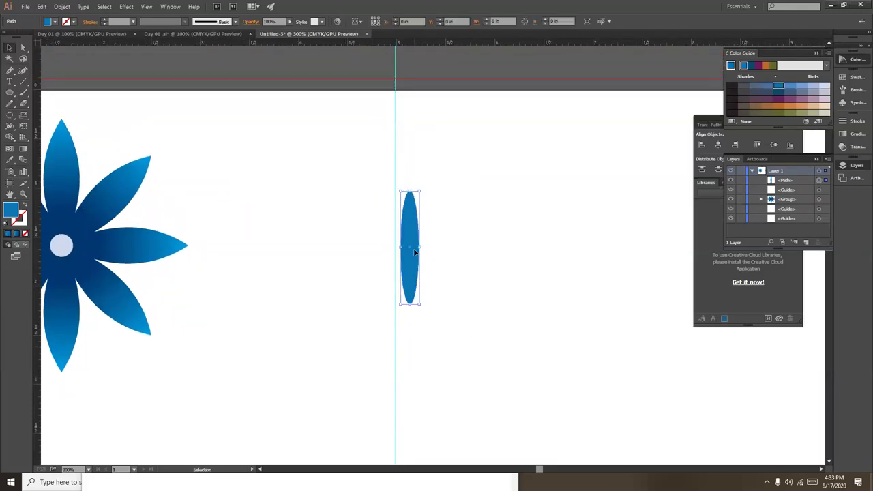
click(433, 240)
click(410, 235)
drag(410, 188, 410, 156)
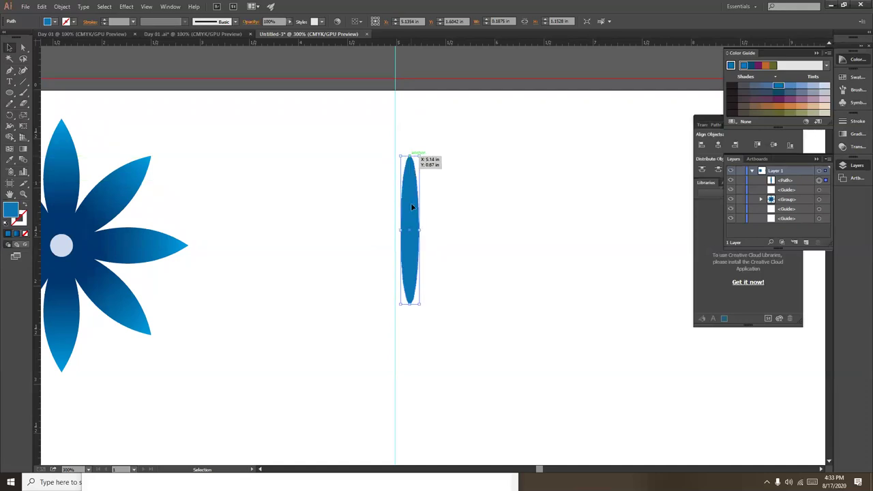
drag(410, 305, 409, 327)
Drag the lengthened ellipse so it is centred on the vertical guide
click(467, 314)
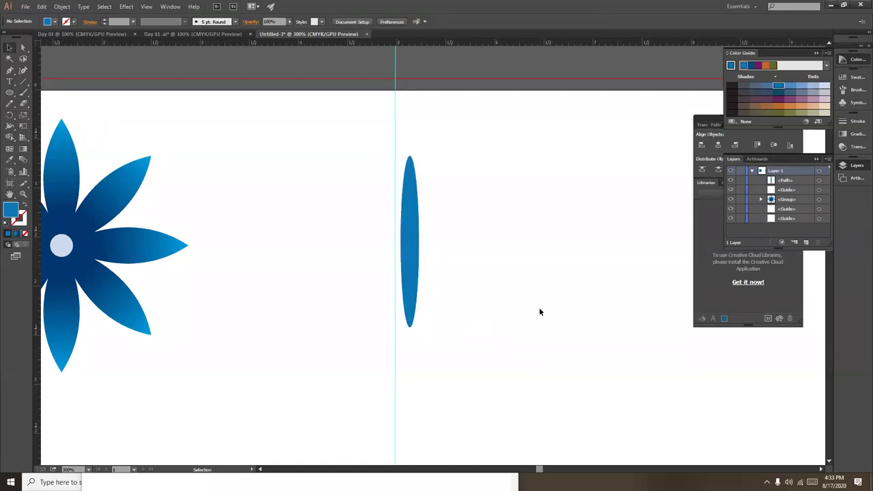
click(417, 246)
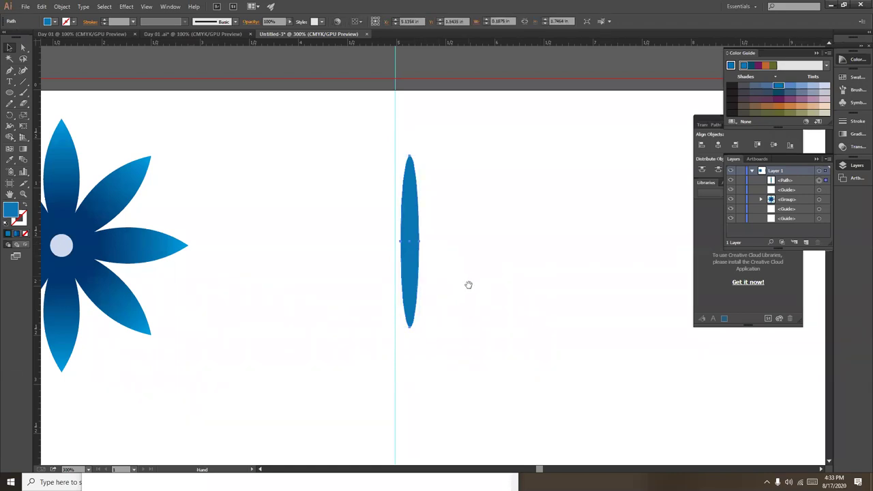
click(413, 242)
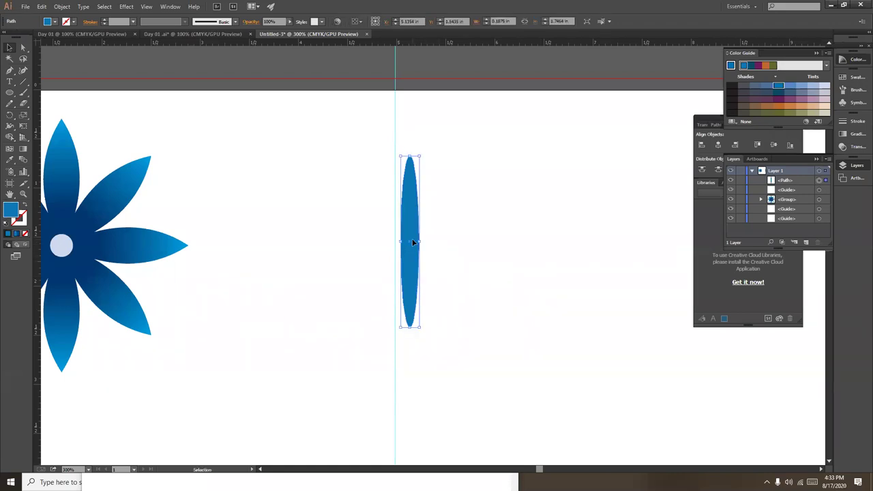
drag(413, 245, 401, 244)
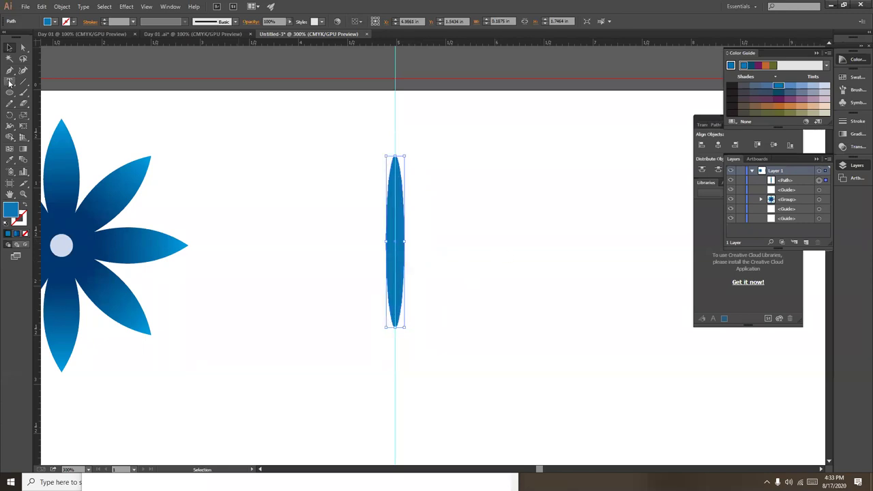
Open the Rotate settings on the ellipse, cancel them and undo the stray copy
click(9, 116)
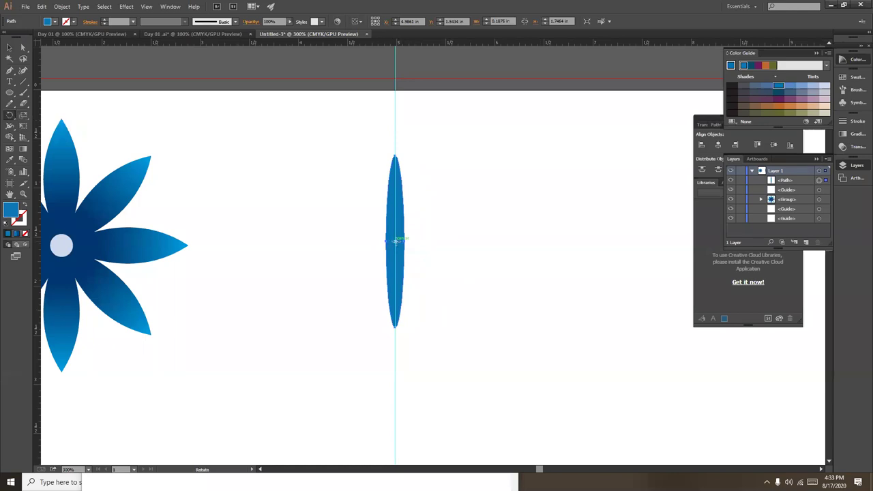
drag(439, 218, 452, 230)
key(Return)
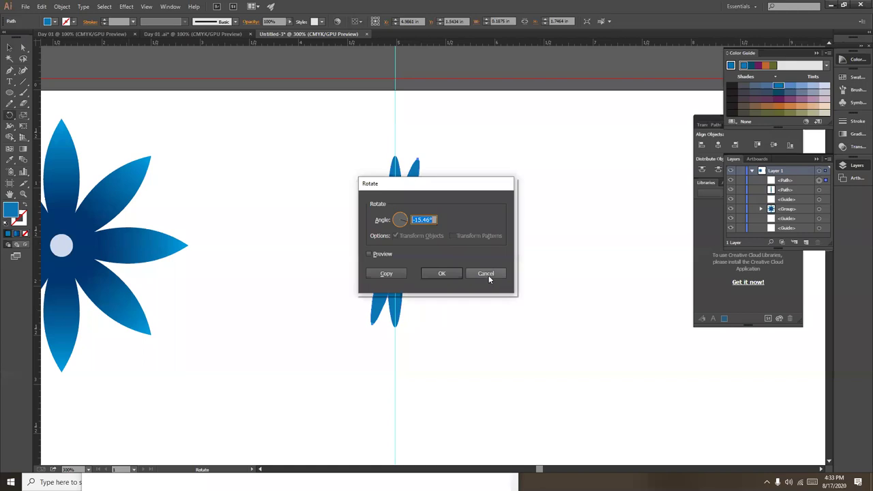
click(489, 274)
key(ctrl+z)
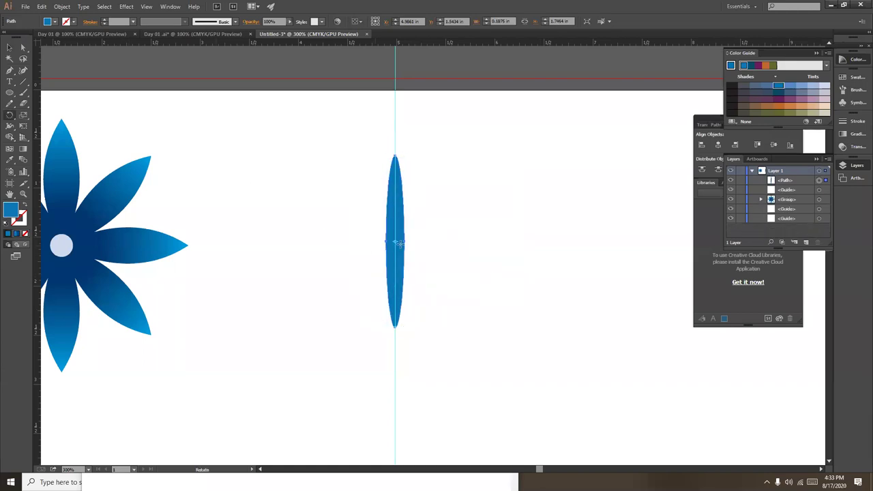
Rotate a 45° copy around the ellipse centre and repeat it into eight petals
click(394, 241)
drag(448, 206, 481, 247)
key(ctrl+d)
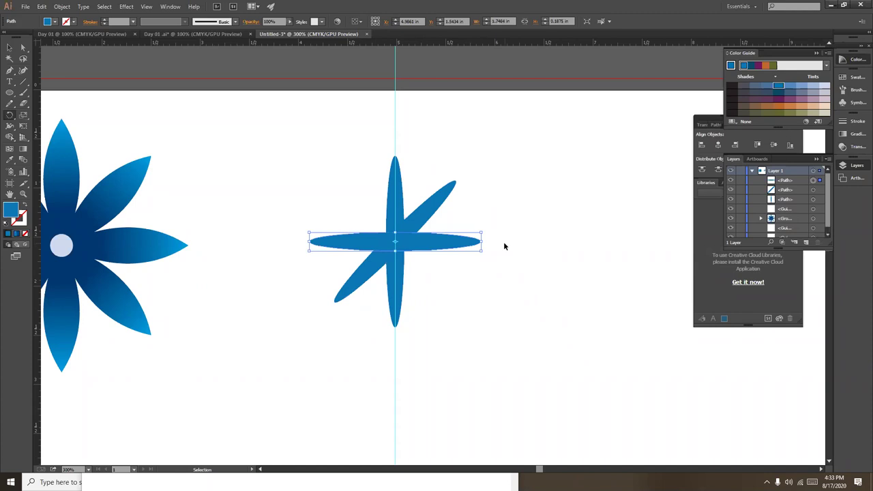
key(ctrl+d)
key(ctrl+shift+a)
Marquee-select all of the star's petals with the Selection tool
click(9, 47)
click(250, 179)
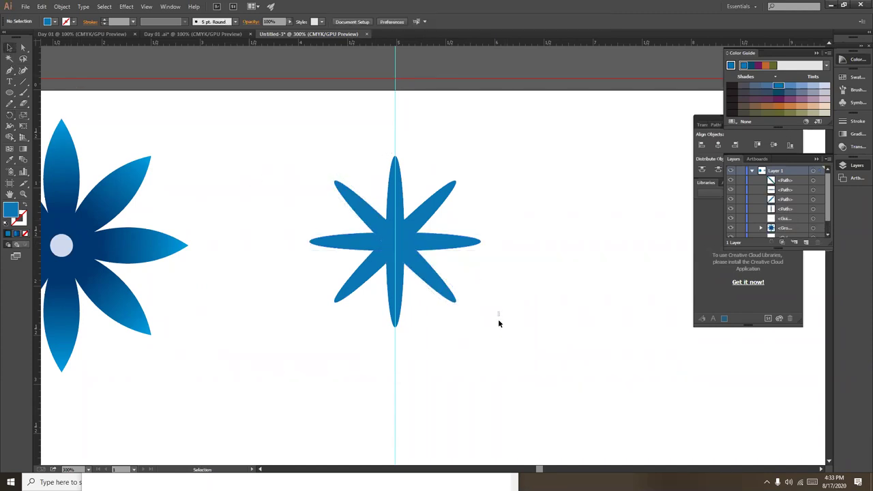
drag(265, 148, 506, 354)
click(383, 186)
drag(352, 166, 478, 348)
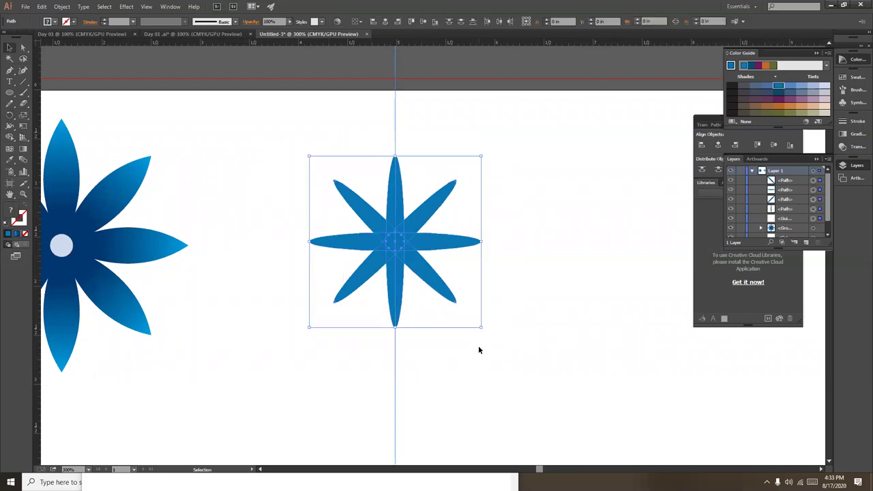
click(525, 339)
drag(342, 217, 441, 329)
click(508, 323)
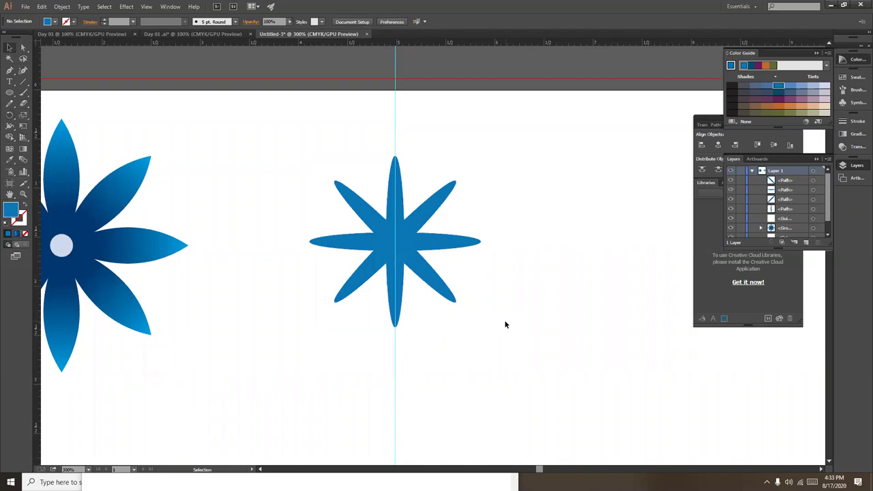
Select the vertical guide and delete it
drag(302, 140, 460, 307)
click(380, 123)
drag(363, 116, 434, 134)
right_click(434, 135)
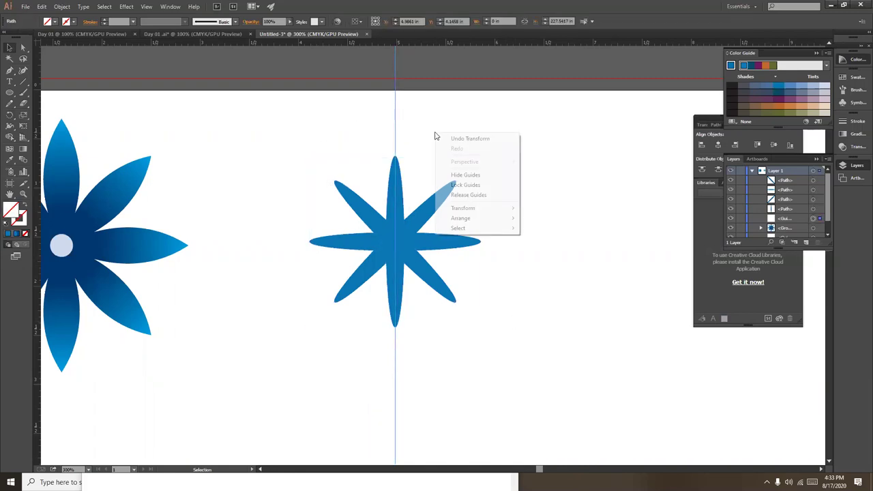
click(383, 112)
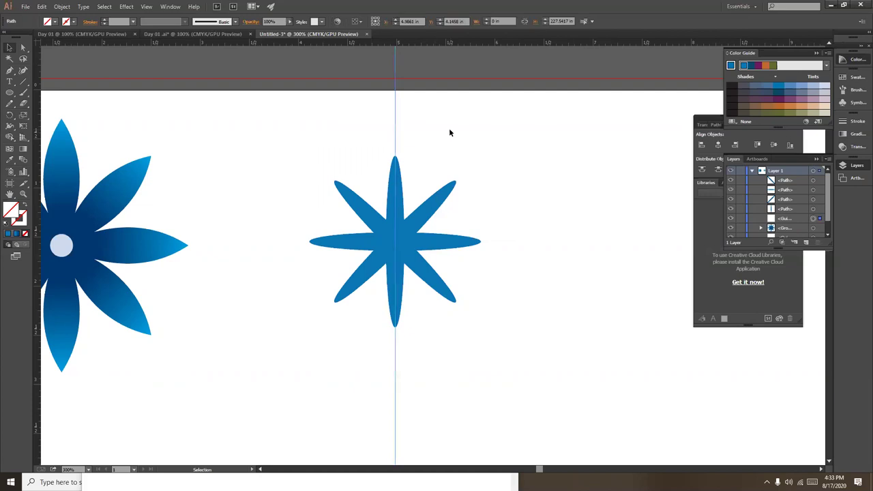
key(Delete)
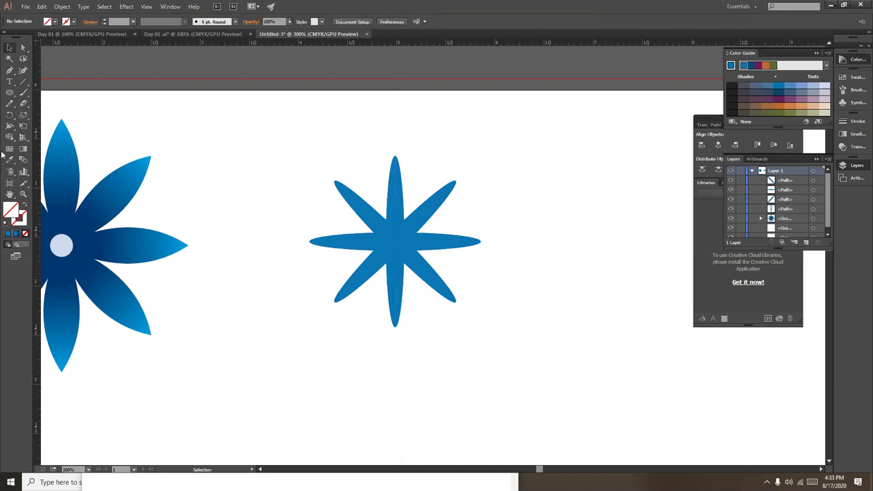
Draw a small circle at the centre of the blue star with the Ellipse tool
click(14, 94)
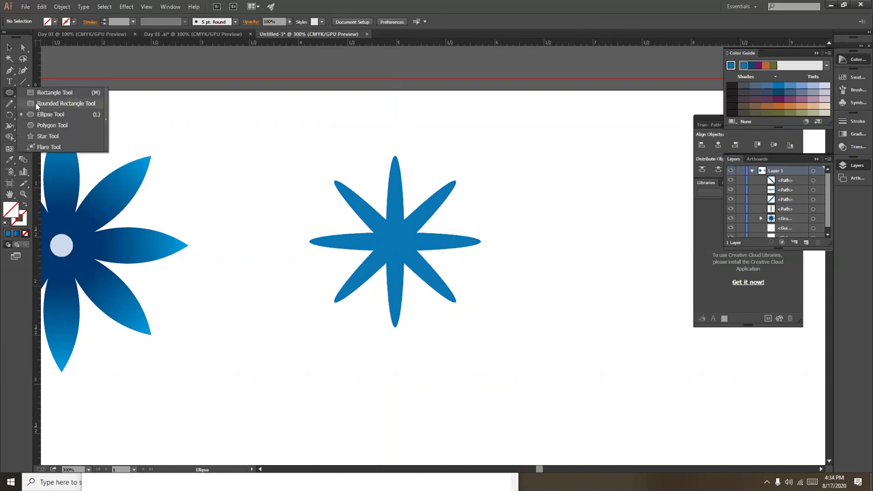
click(55, 114)
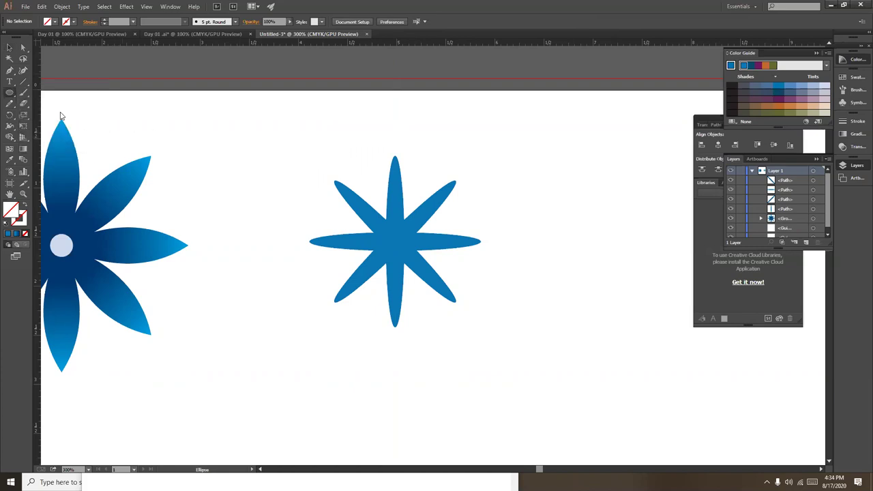
mouse_move(275, 172)
mouse_down()
mouse_move(266, 193)
mouse_move(397, 244)
mouse_up()
click(9, 47)
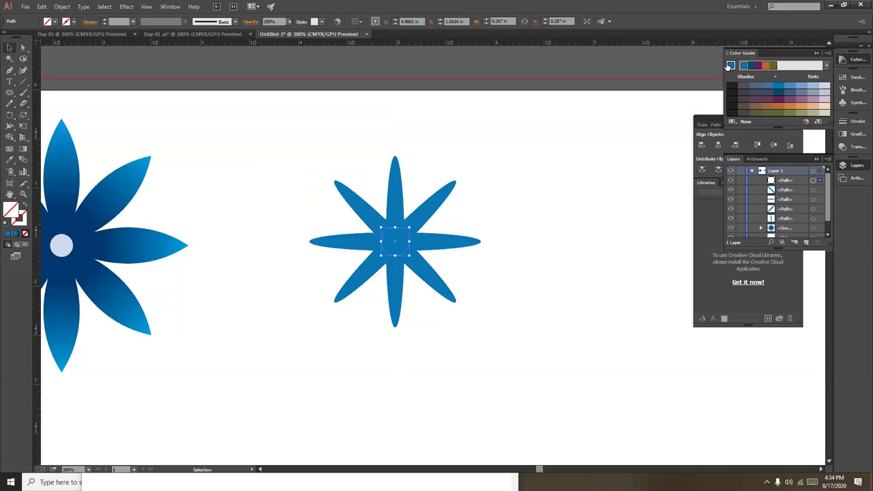
Show the Color panel and fill the small centre circle yellow from the spectrum
click(826, 65)
click(785, 87)
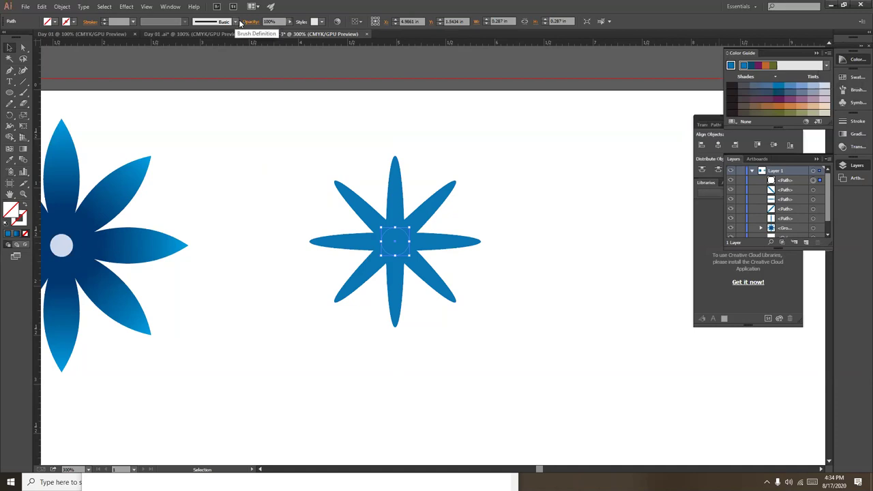
click(170, 7)
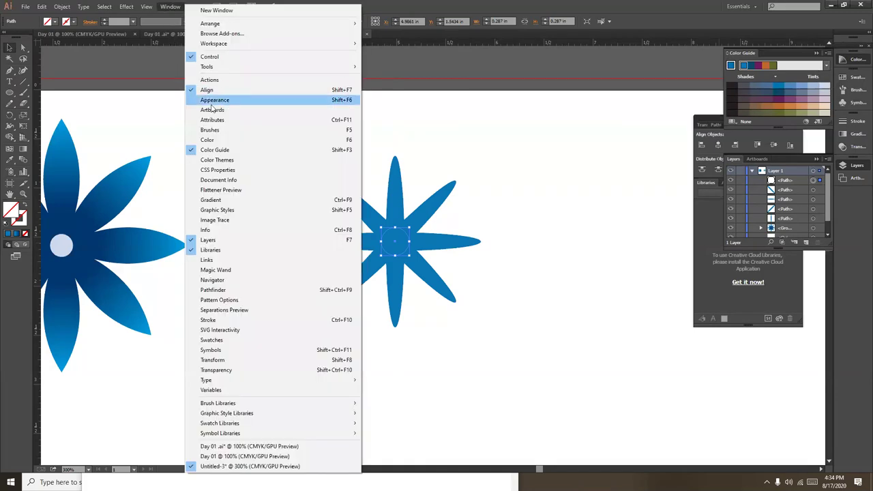
click(211, 140)
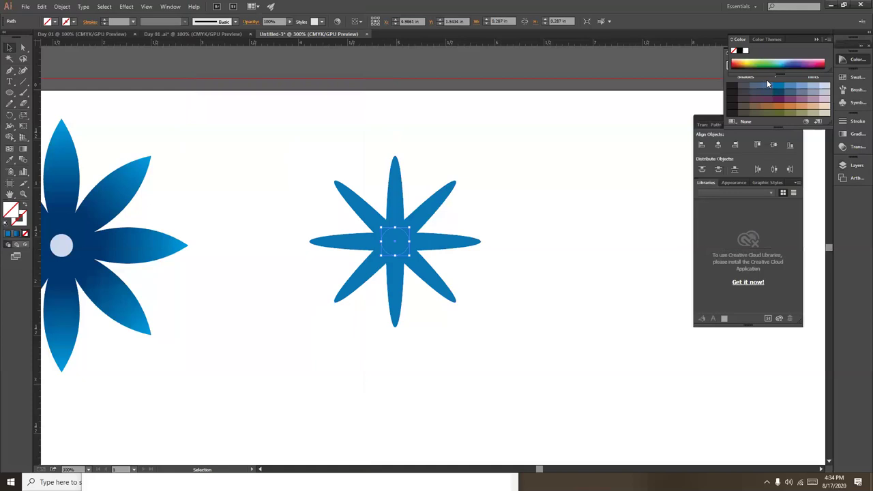
drag(789, 73, 766, 169)
click(765, 166)
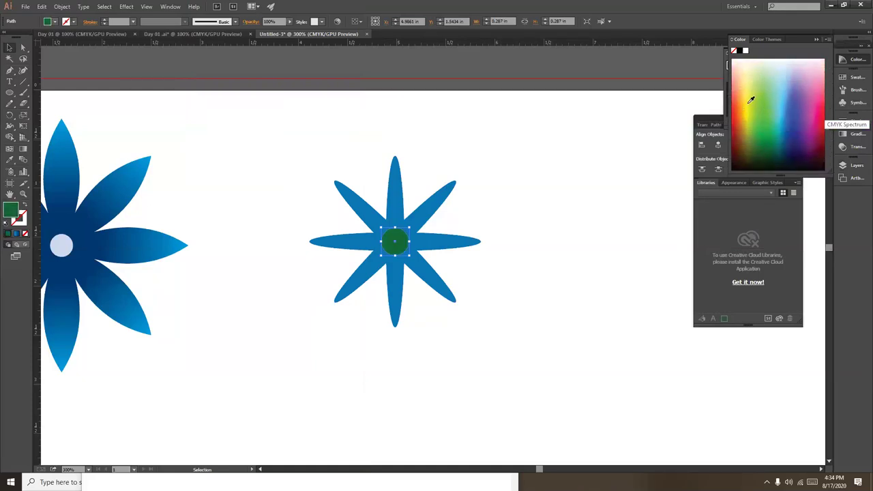
click(749, 105)
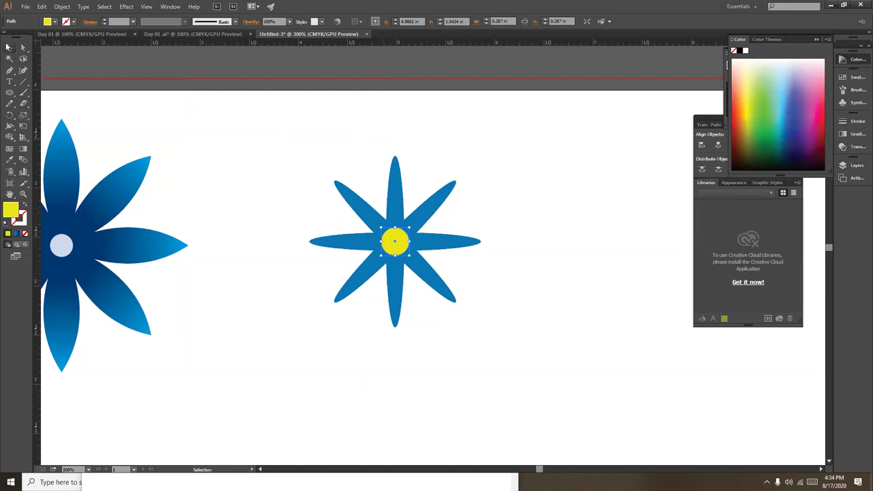
double_click(9, 47)
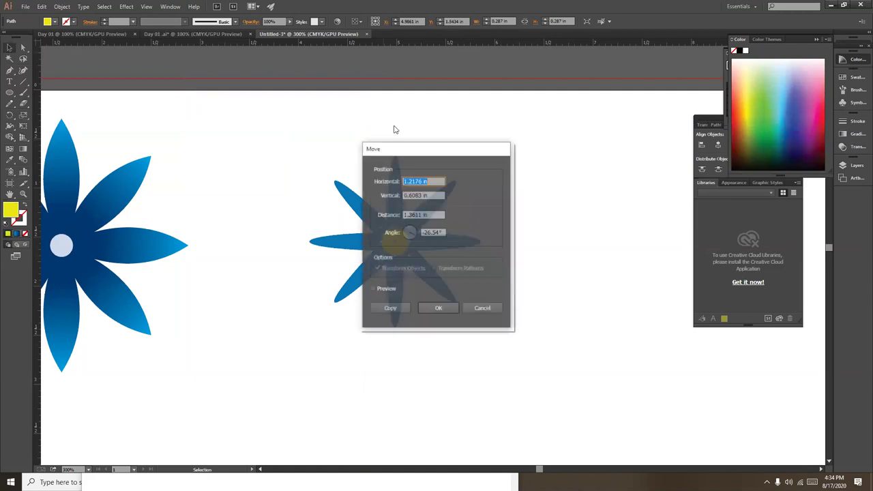
Cancel the Move dialog and colour the selected star petals light green
click(485, 308)
drag(293, 141, 458, 216)
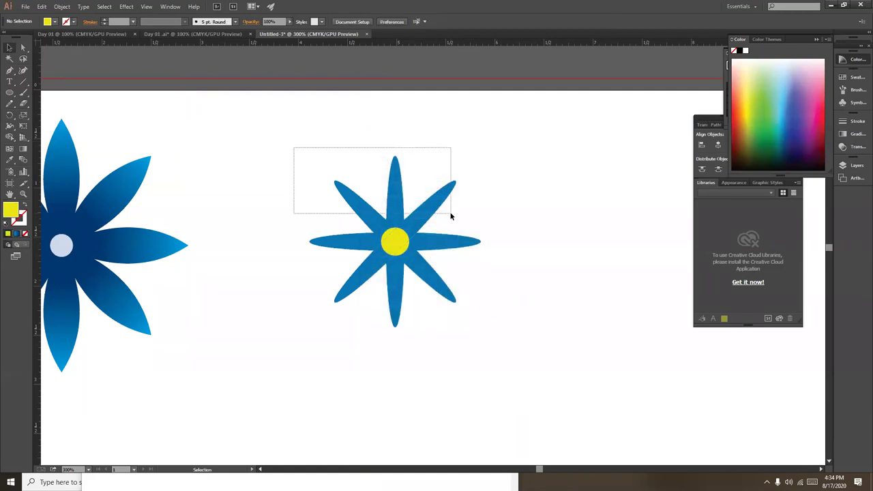
click(764, 119)
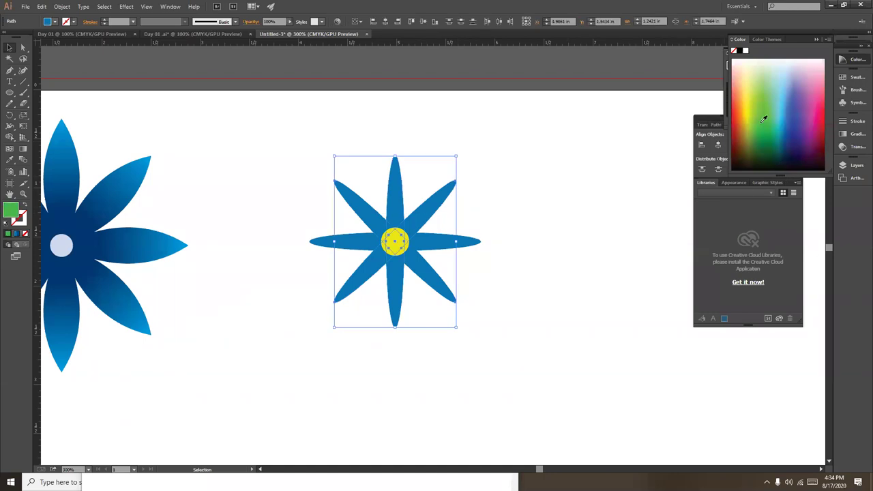
click(744, 101)
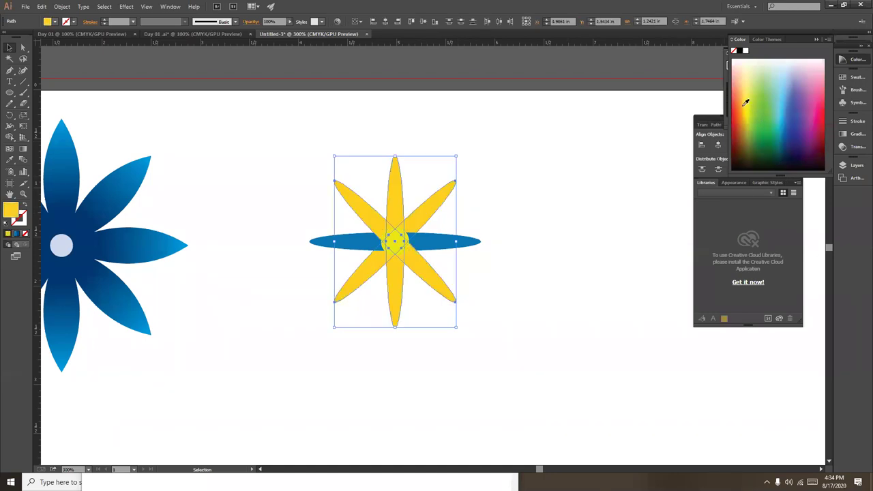
click(767, 107)
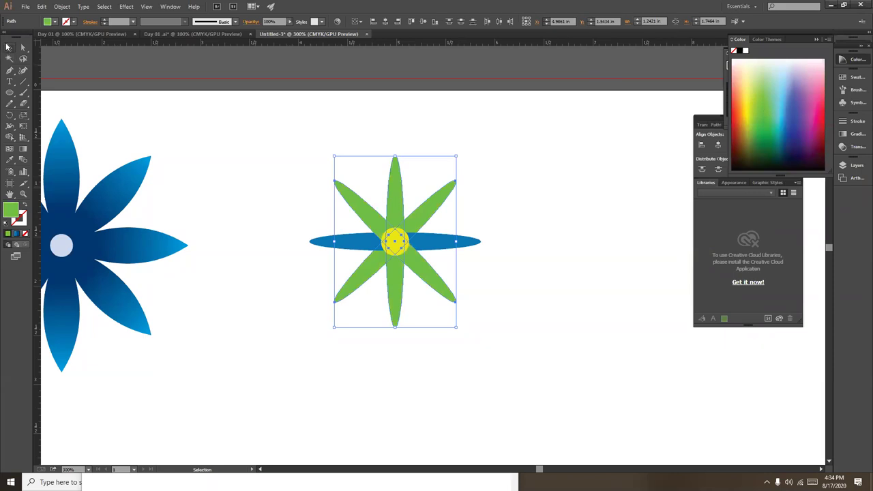
Eyedropper the green onto the blue horizontal petal, then zoom out to show both flowers
click(472, 280)
click(466, 242)
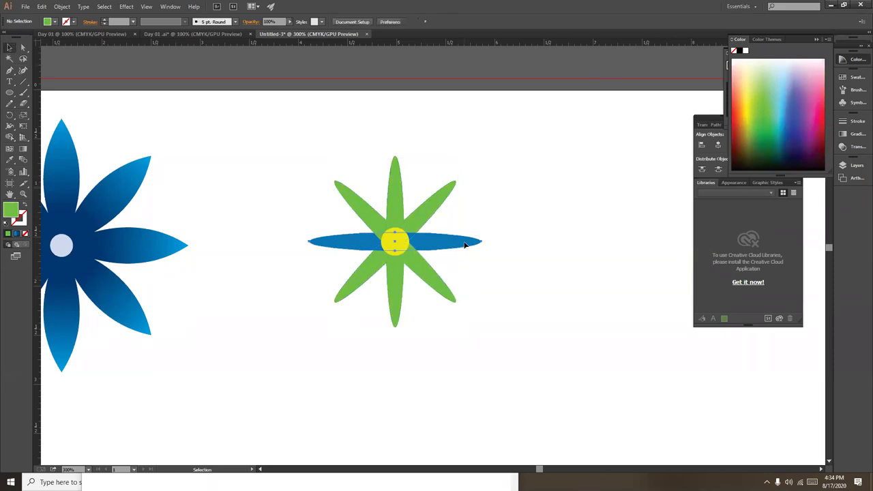
key(i)
click(402, 189)
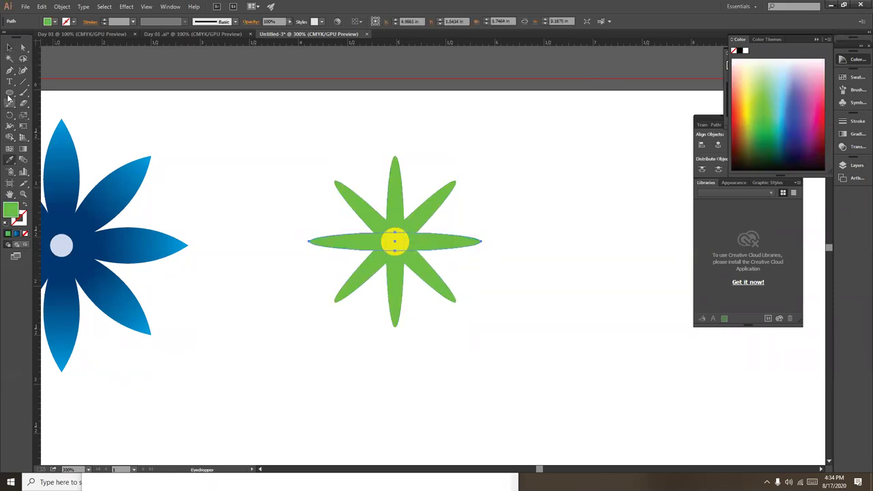
click(11, 48)
click(600, 300)
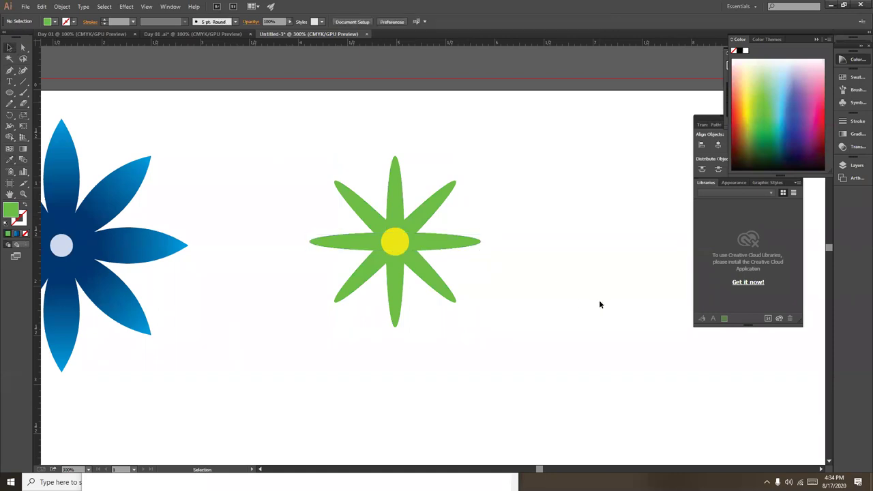
key(ctrl+minus)
drag(484, 327, 480, 327)
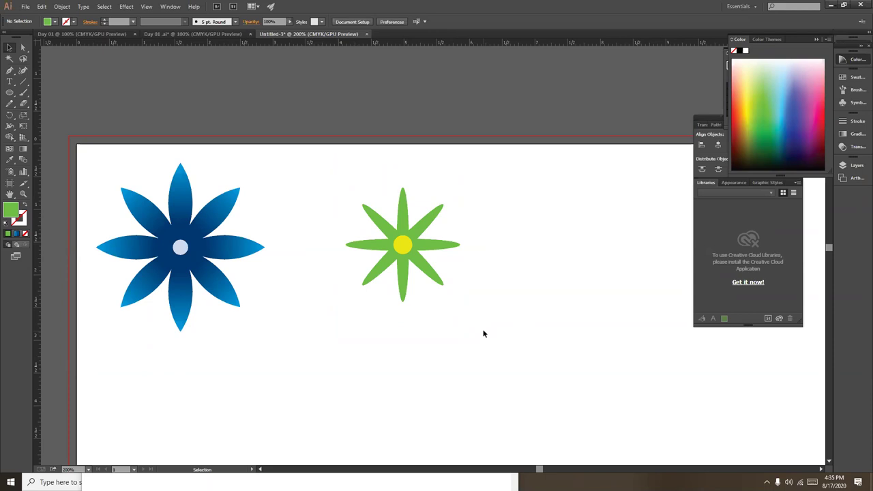
Pan to the empty area right of the green flower and lower the horizontal guide below its centre
drag(538, 351, 329, 332)
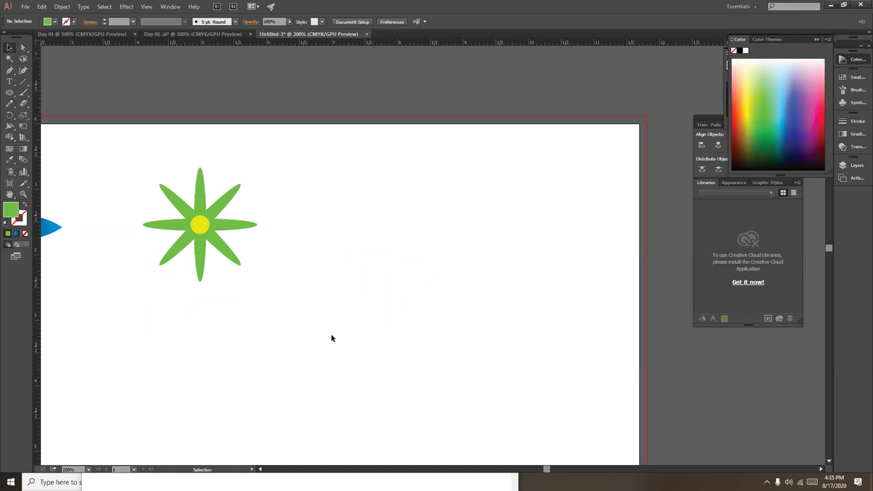
click(411, 220)
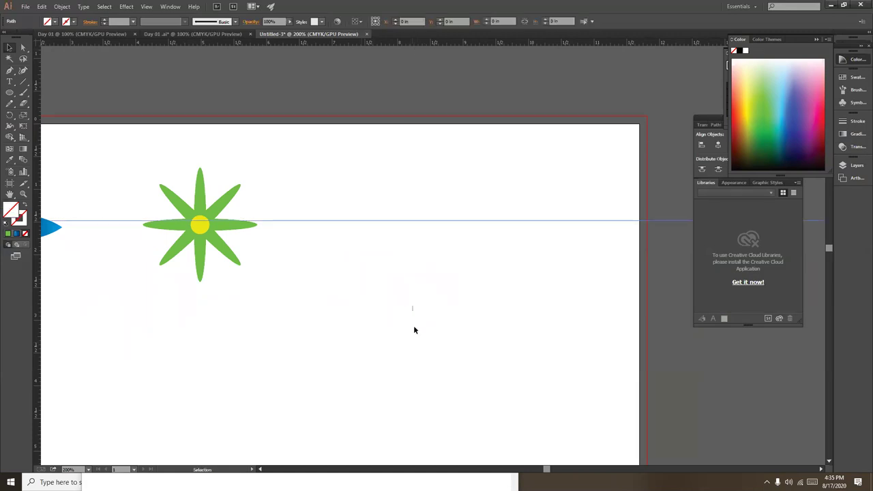
click(420, 253)
click(437, 221)
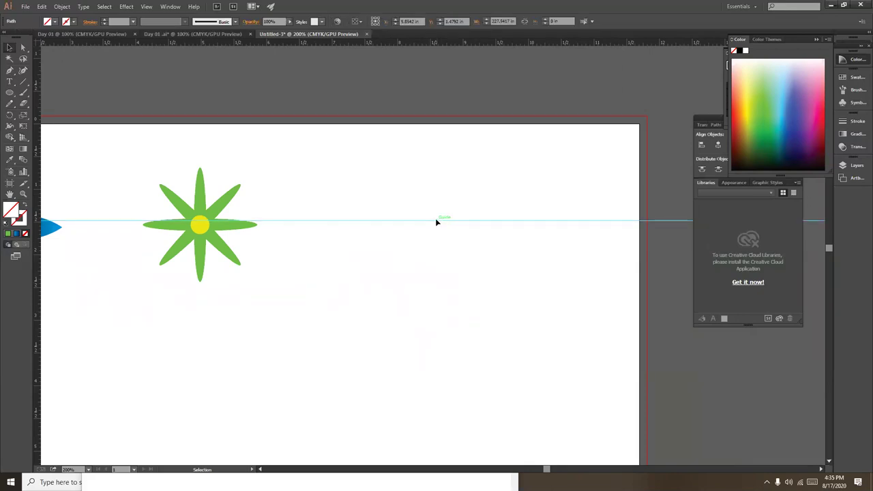
drag(435, 220, 435, 268)
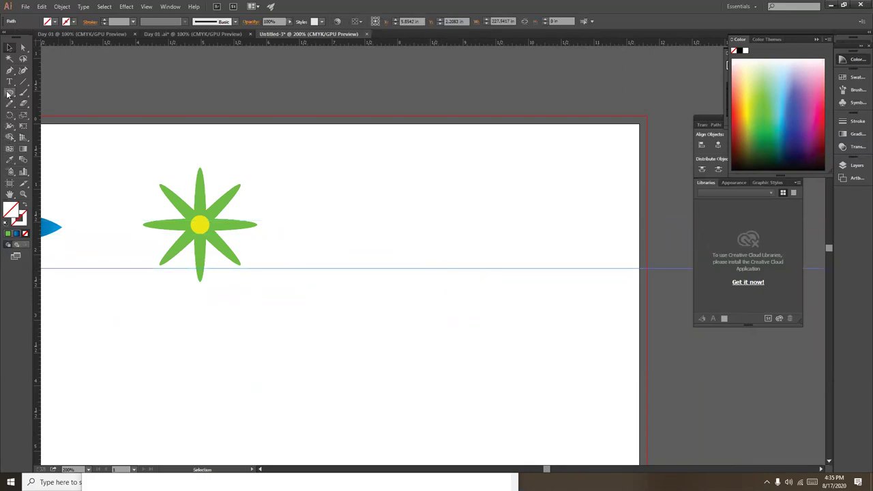
Draw a closed, pointed leaf-shaped petal resting on the guide with the Pen tool
click(10, 71)
click(409, 268)
drag(305, 239, 279, 179)
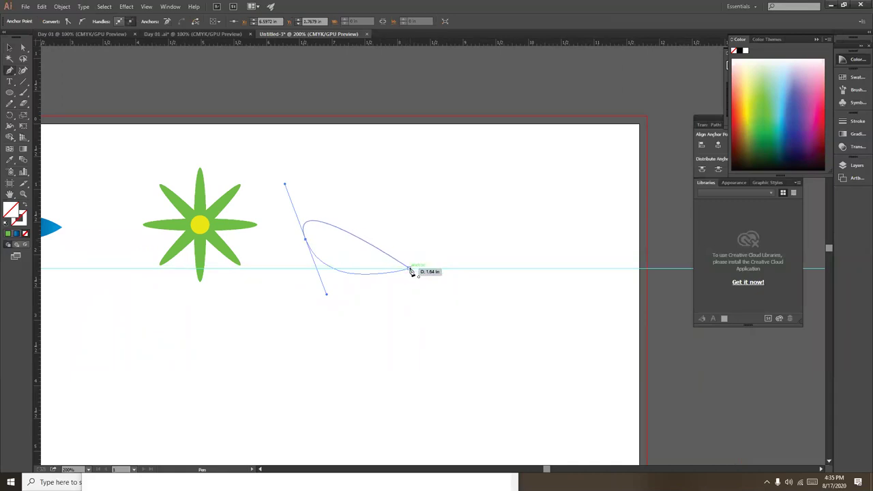
click(305, 240)
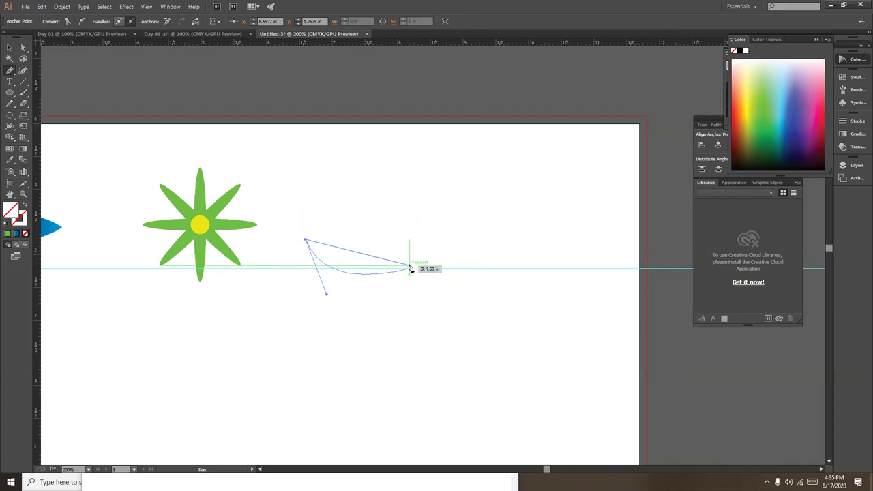
mouse_move(410, 268)
mouse_down()
mouse_move(452, 335)
mouse_move(448, 326)
mouse_up()
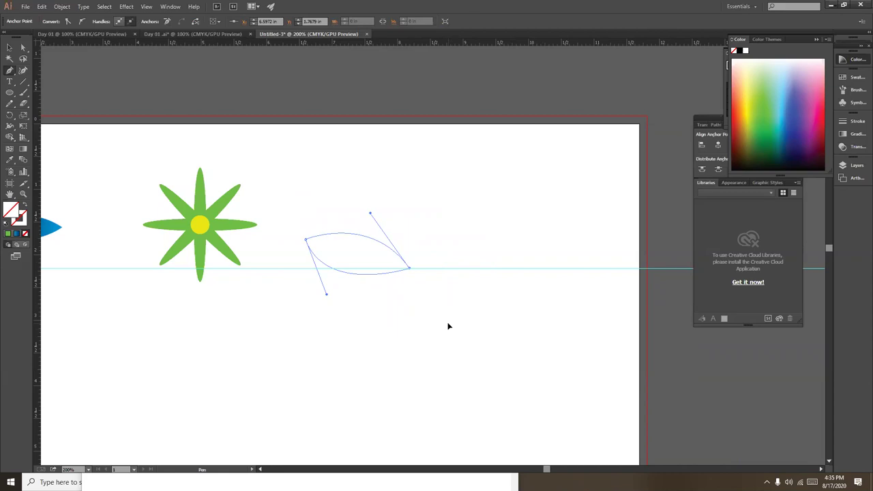
drag(448, 328, 448, 326)
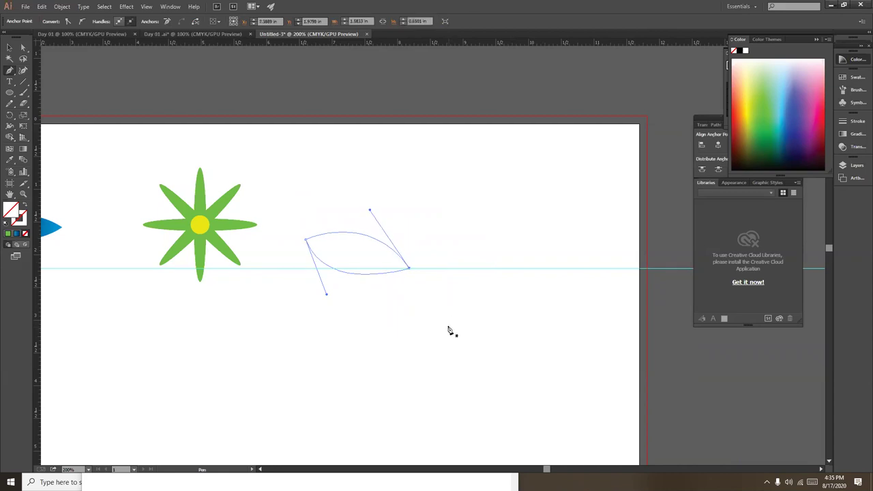
Fill the petal yellow-orange from the Color panel spectrum
click(9, 47)
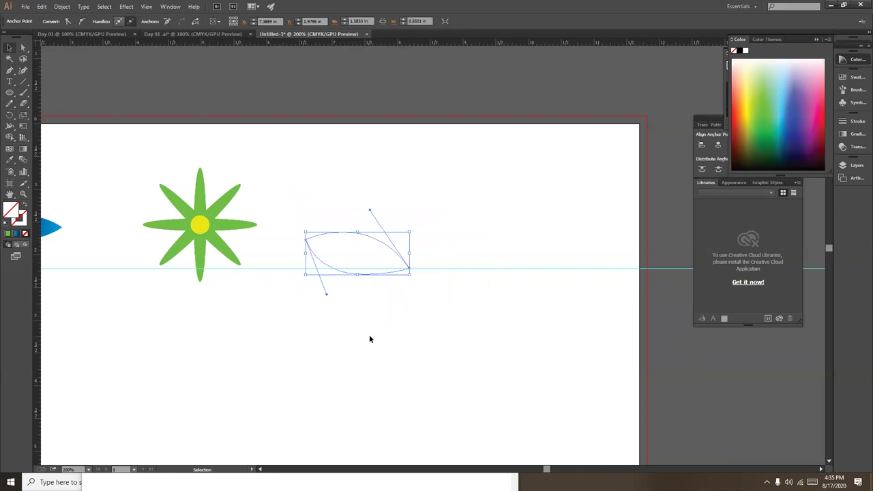
click(340, 204)
click(348, 253)
click(749, 103)
click(745, 115)
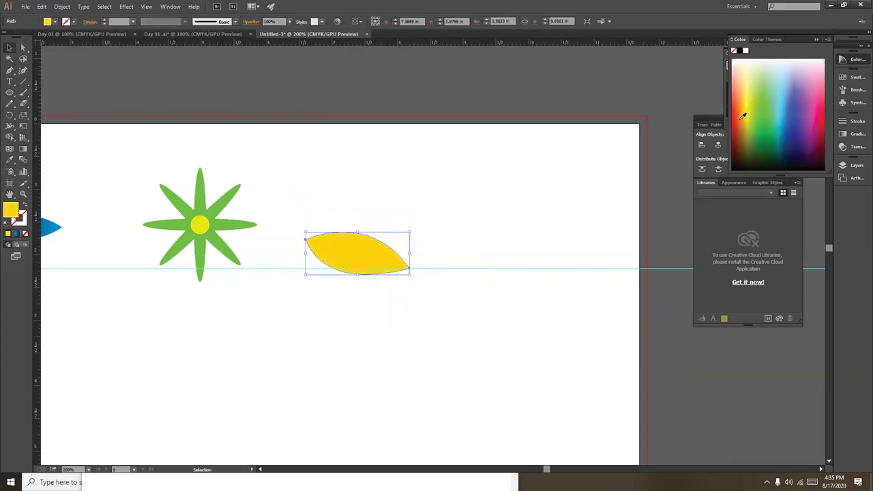
click(737, 121)
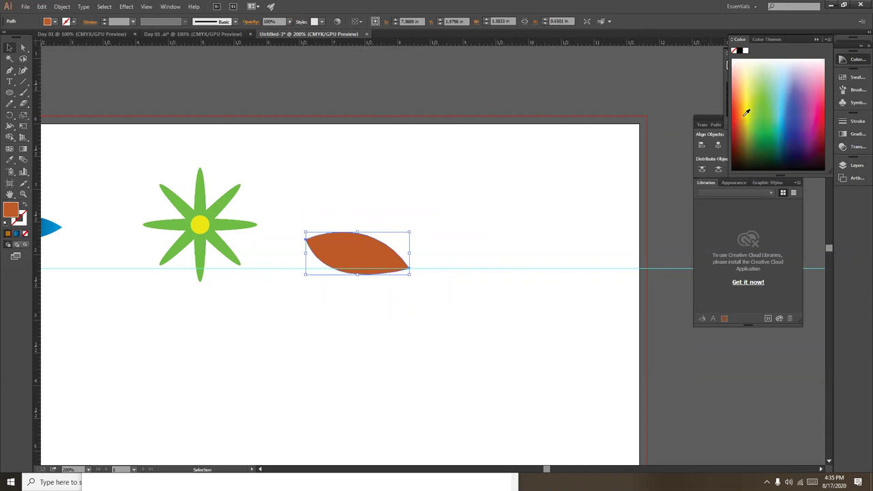
click(745, 100)
double_click(10, 45)
click(494, 308)
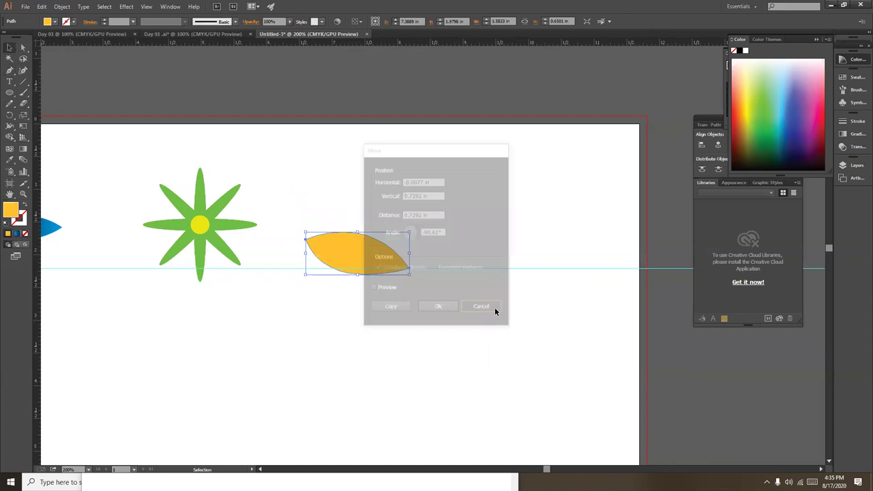
click(495, 309)
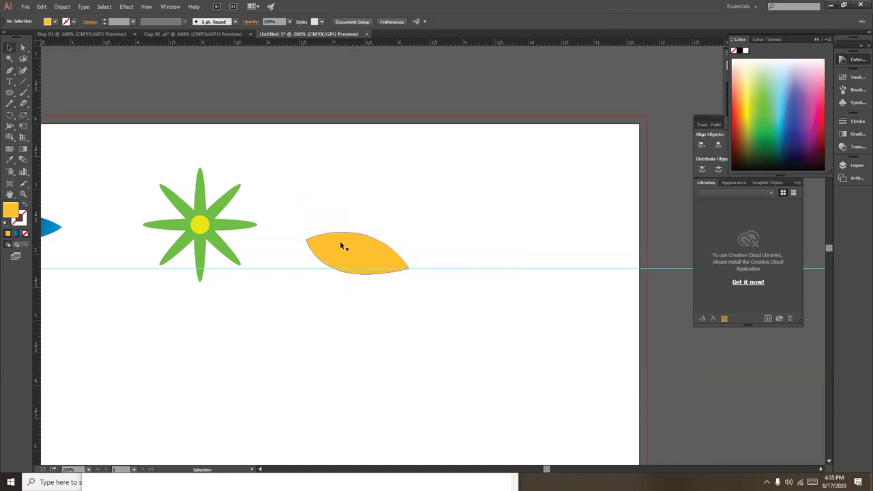
click(340, 242)
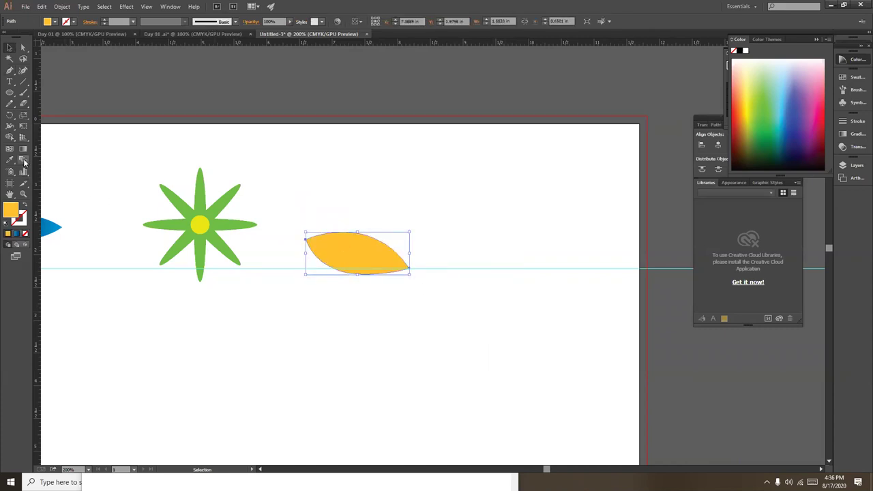
Rotate copies of the petal around its tip, repeating with Ctrl+D to form eight petals
click(11, 114)
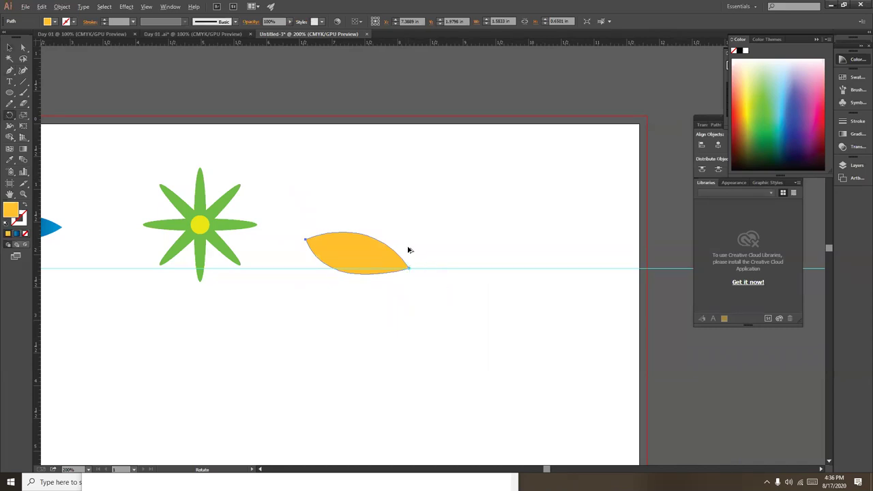
alt+click(431, 221)
click(485, 276)
drag(394, 243, 408, 227)
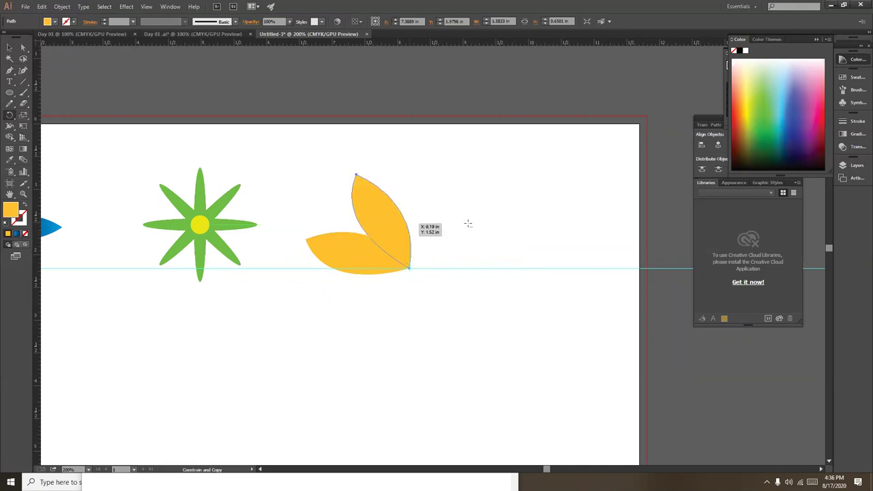
key(ctrl+d)
key(ctrl+d)
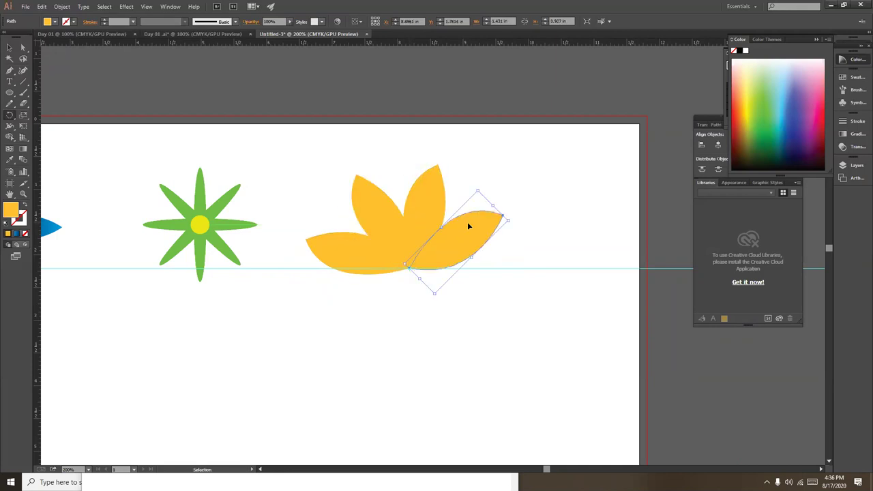
key(ctrl+d)
key(r)
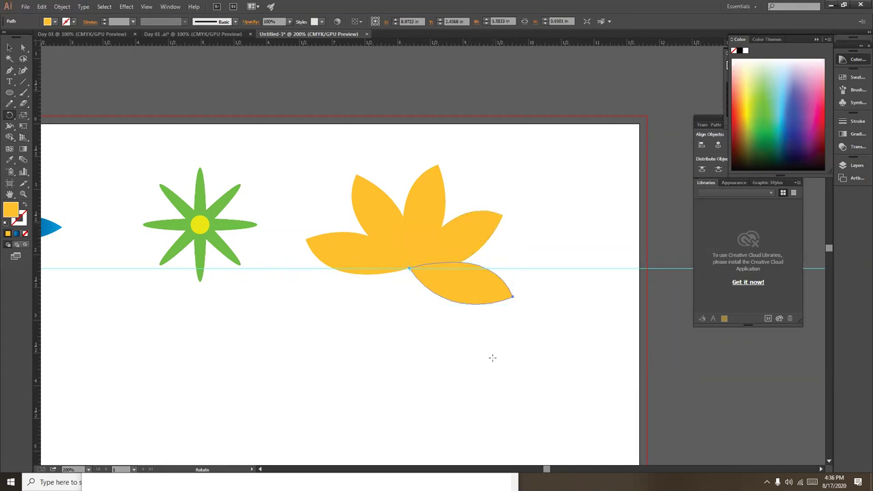
key(v)
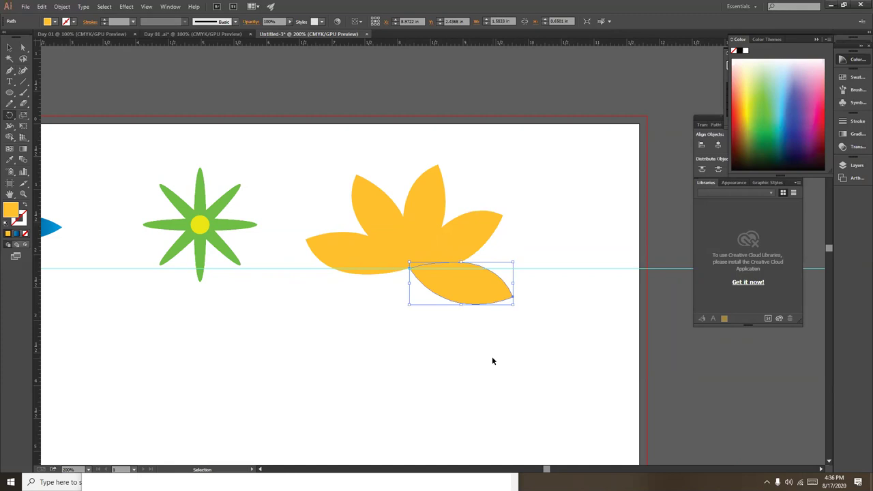
key(ctrl+d)
key(ctrl+d)
key(ctrl+d)
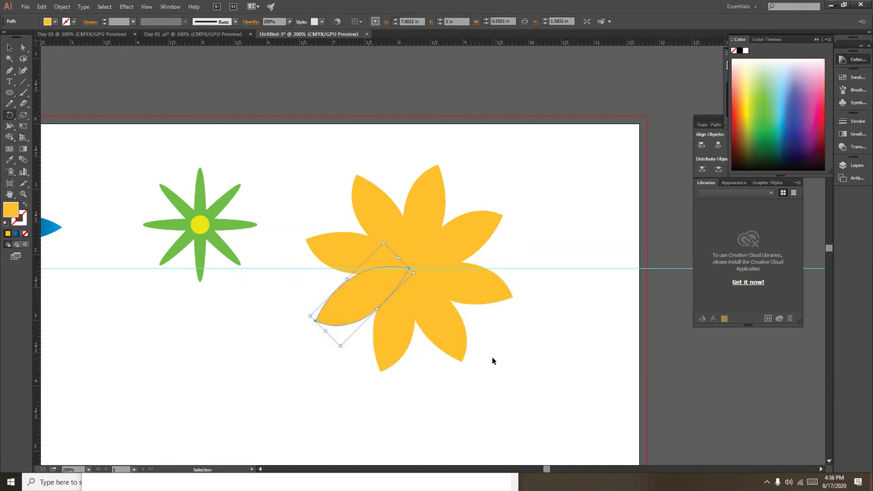
Delete the horizontal guide
click(9, 47)
click(520, 183)
click(556, 268)
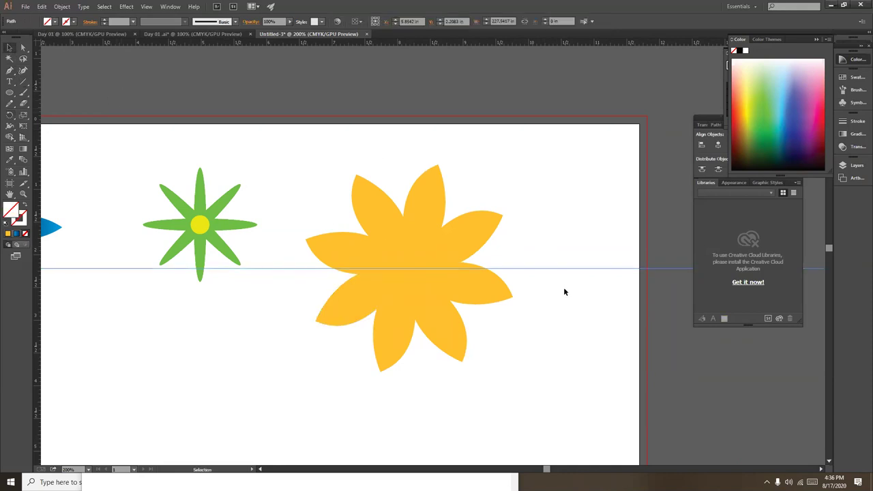
key(Delete)
Make an 80% scaled copy of the orange flower's petals with the Scale dialog
drag(312, 168, 514, 382)
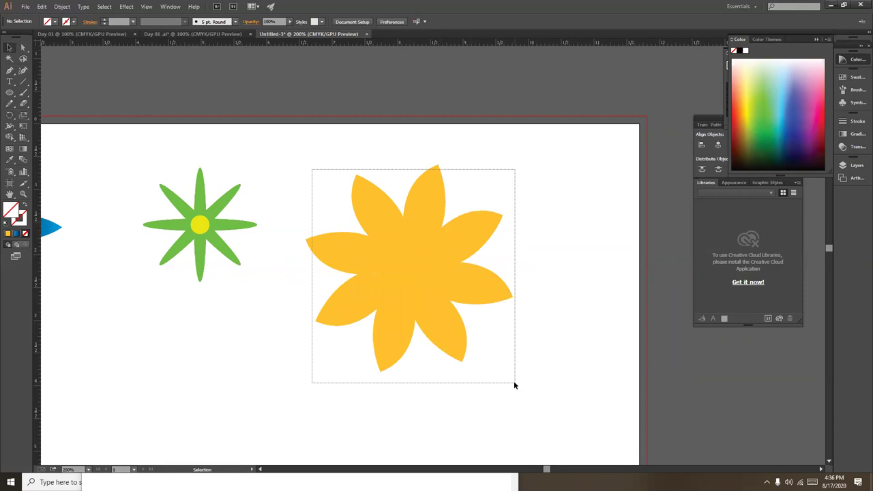
scroll(540, 382, down, 1)
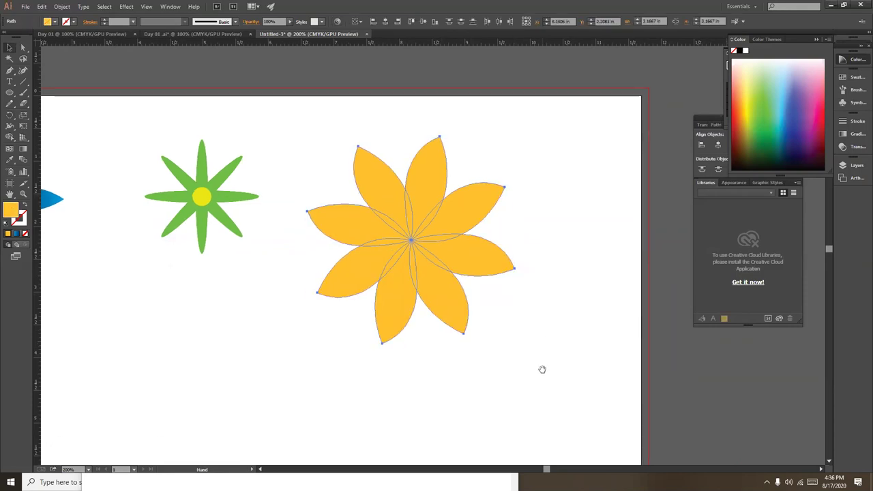
click(534, 217)
drag(308, 135, 506, 356)
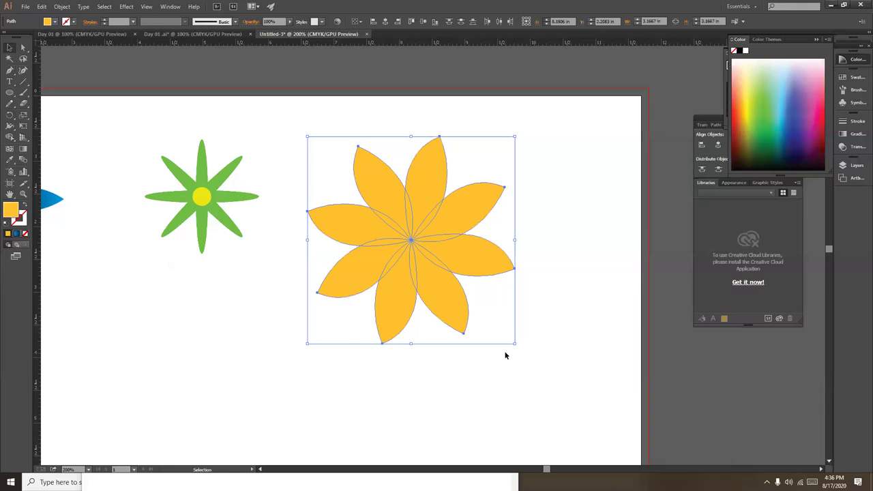
click(539, 191)
click(422, 163)
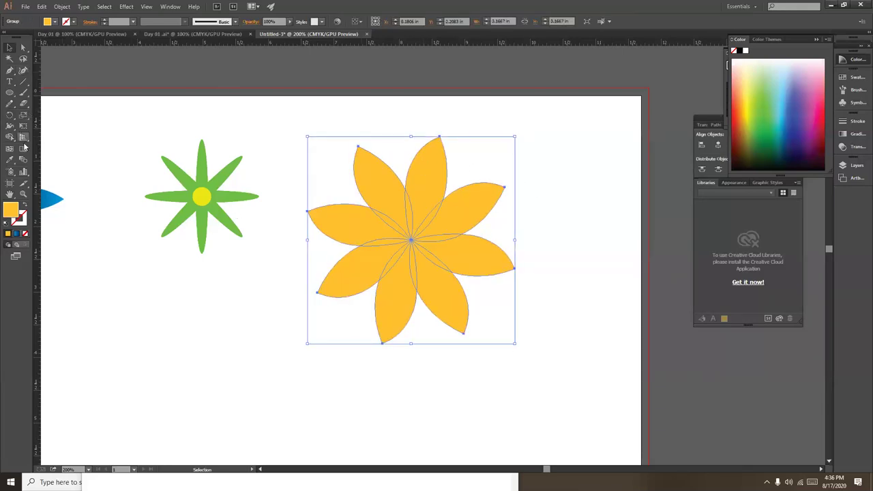
double_click(23, 116)
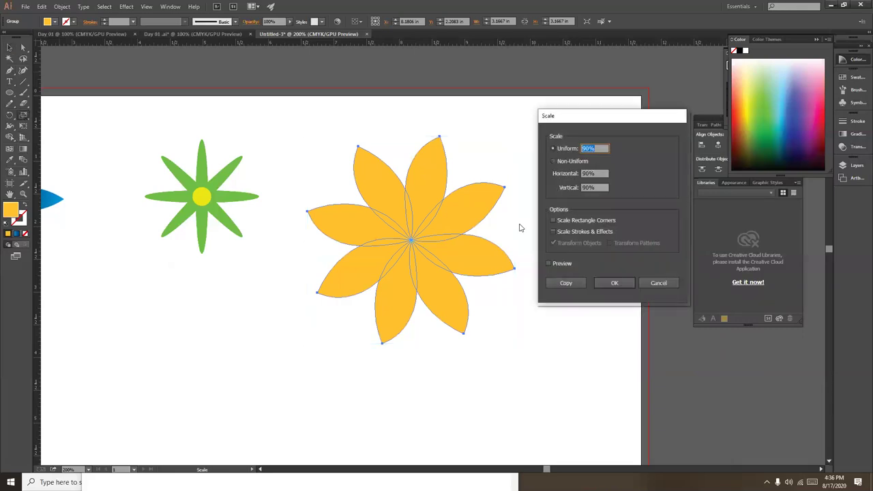
click(549, 263)
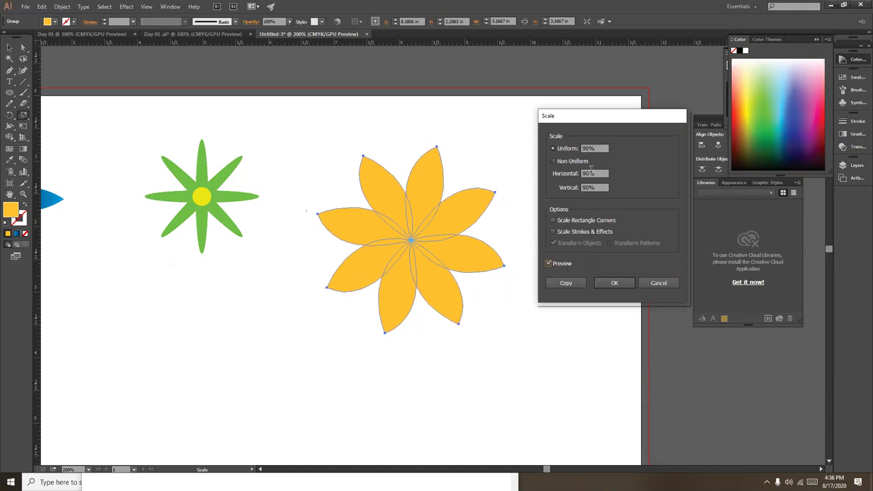
click(585, 147)
click(566, 282)
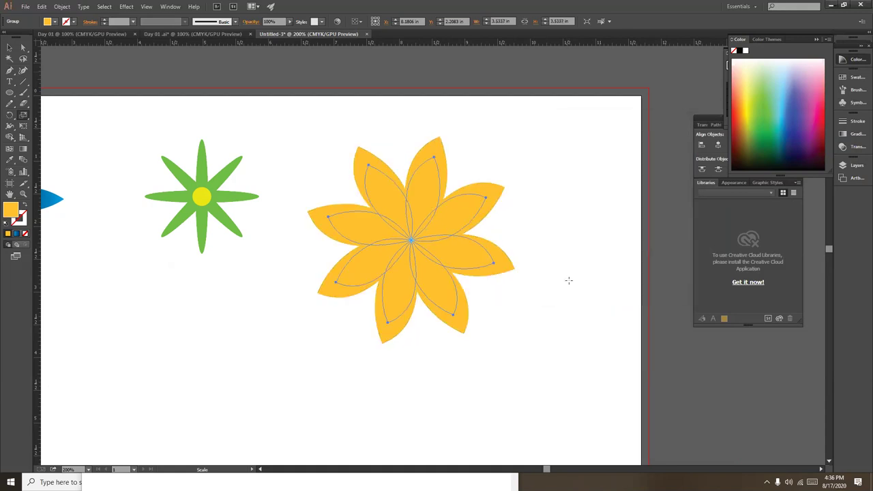
Fill the scaled petal copy bright yellow
click(753, 98)
click(751, 95)
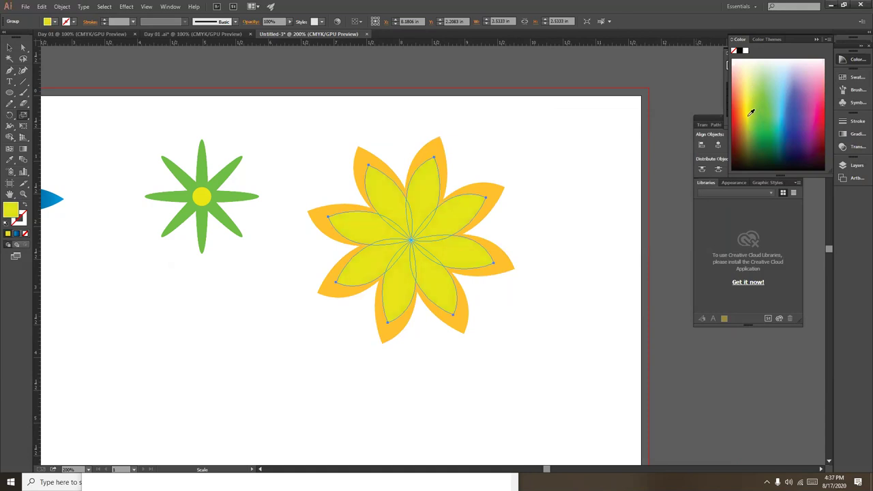
click(748, 99)
click(10, 48)
click(500, 141)
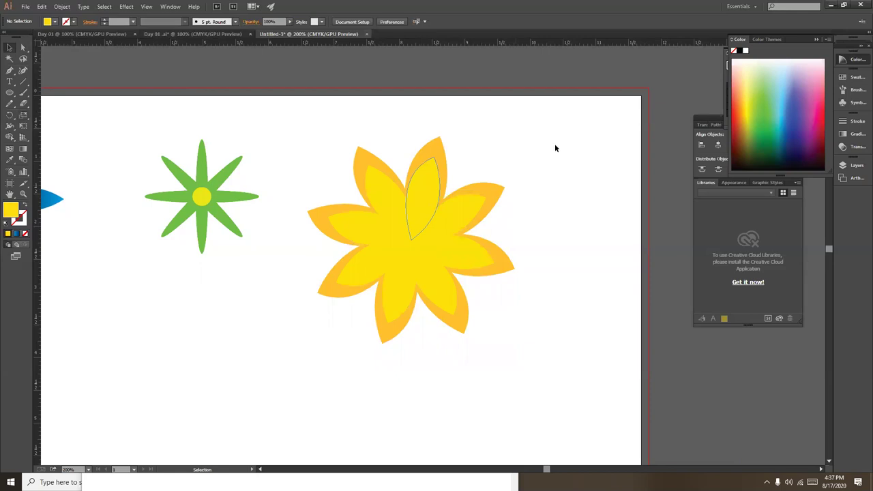
Add an 80% copy of the yellow inner petals, sampling bright yellow onto it
click(390, 194)
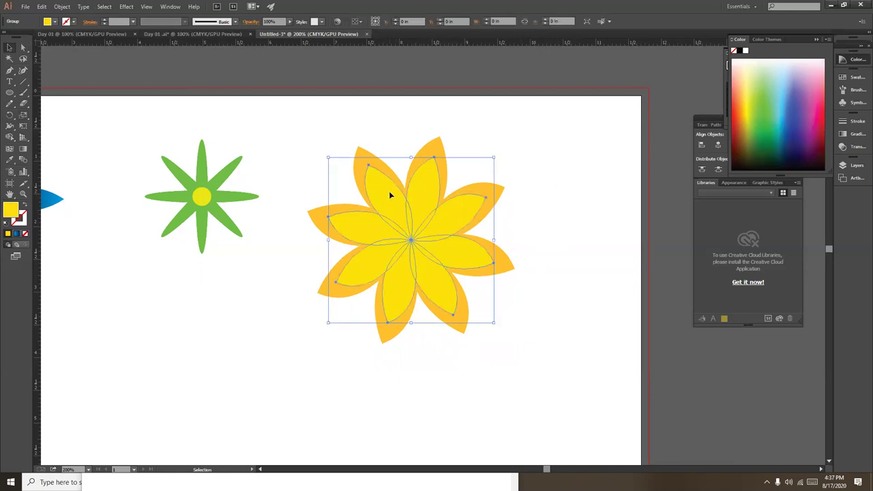
double_click(23, 117)
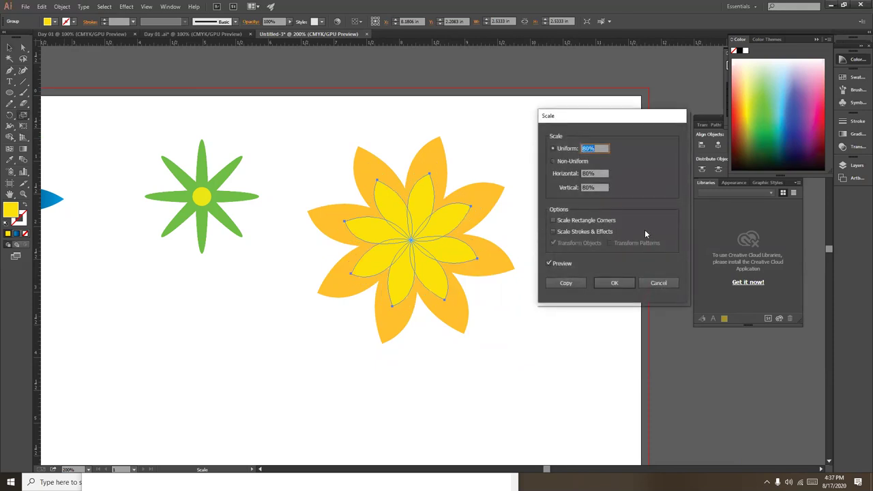
click(566, 282)
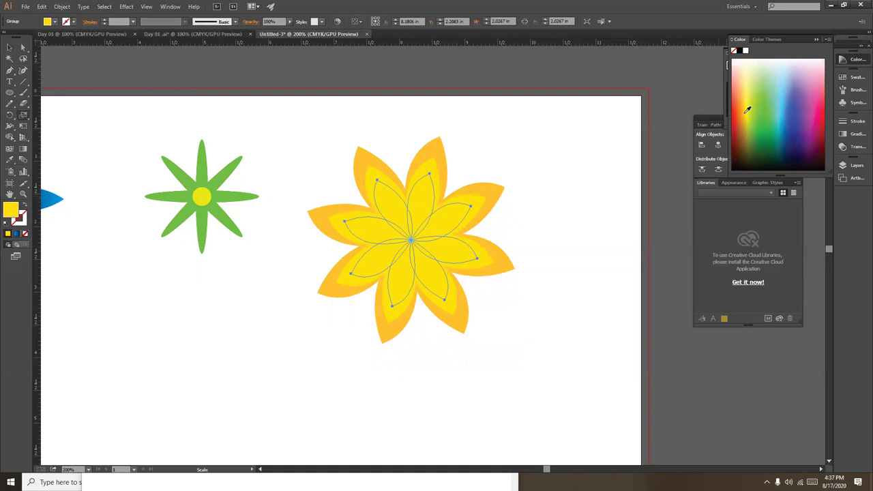
click(749, 83)
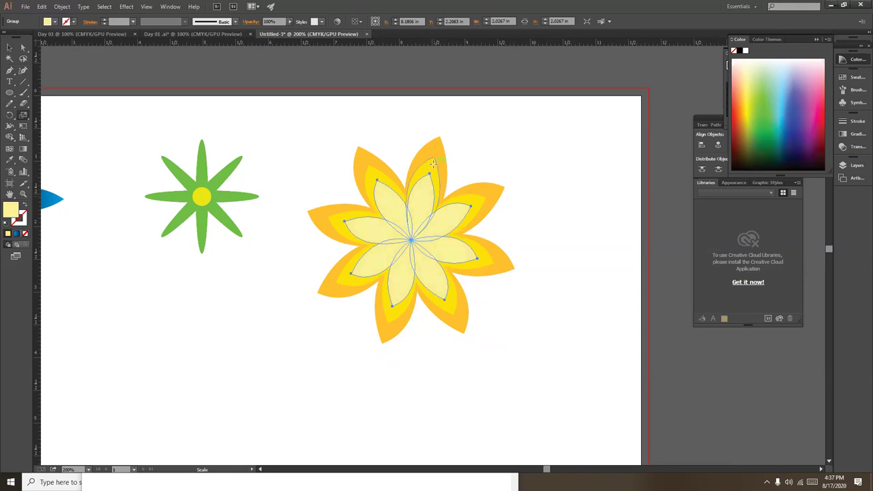
key(i)
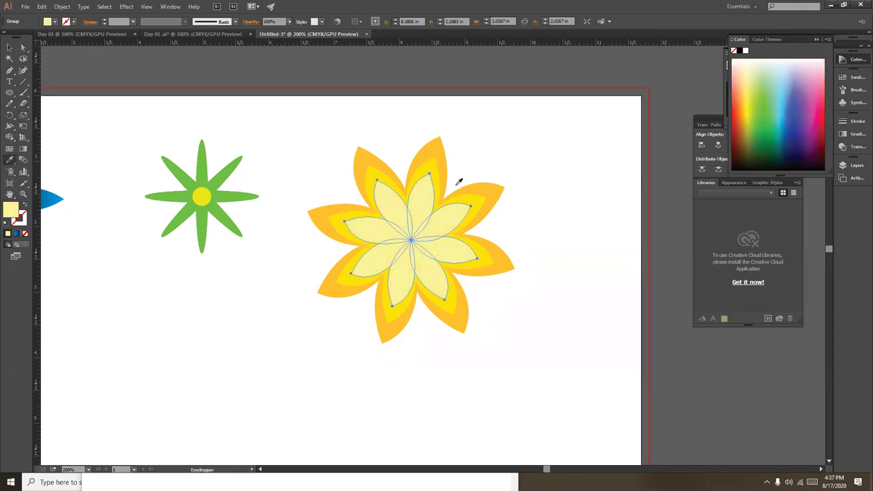
click(431, 169)
key(v)
Raise the new inner petals' magenta to 27% with the CMYK sliders for light orange
key(i)
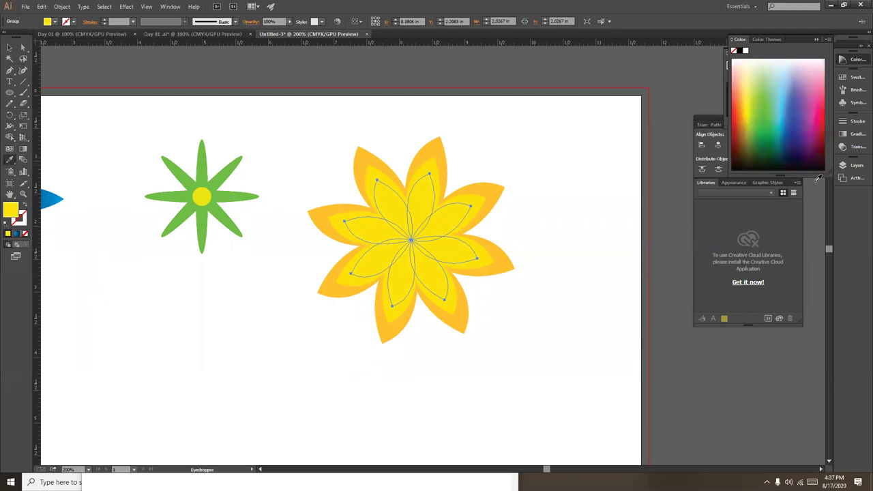
drag(782, 175, 782, 88)
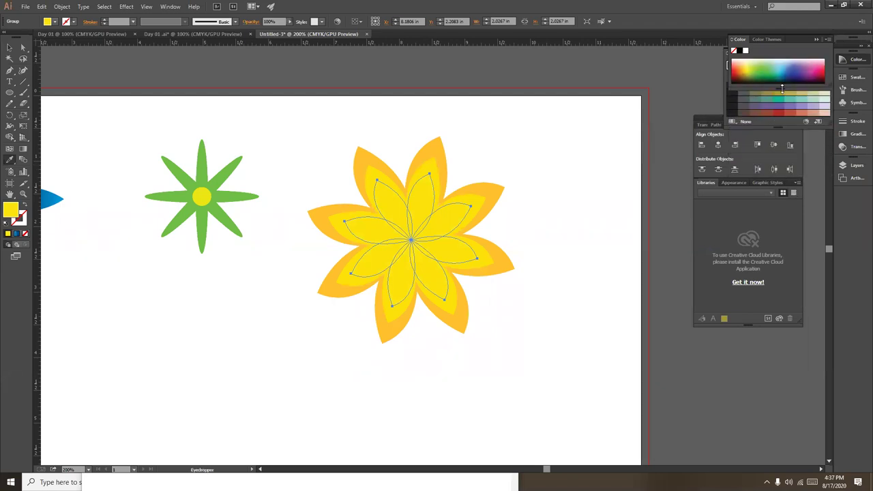
click(732, 39)
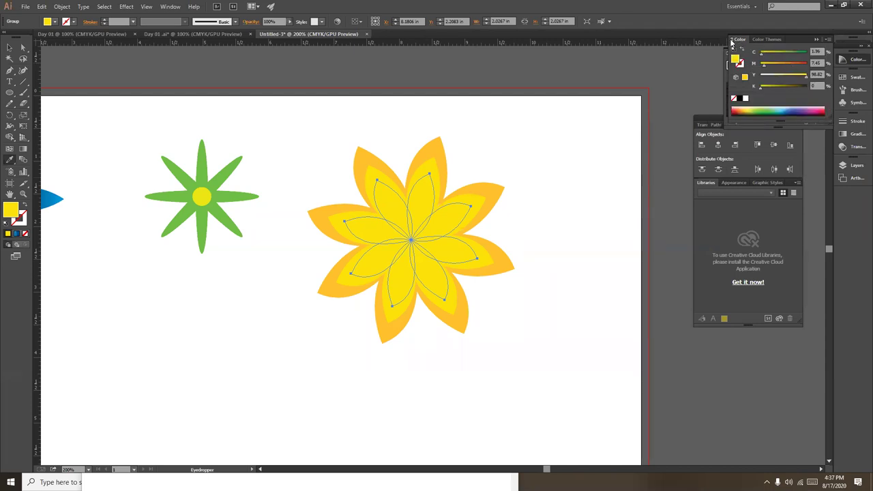
click(731, 40)
click(732, 40)
click(770, 64)
drag(771, 68, 774, 69)
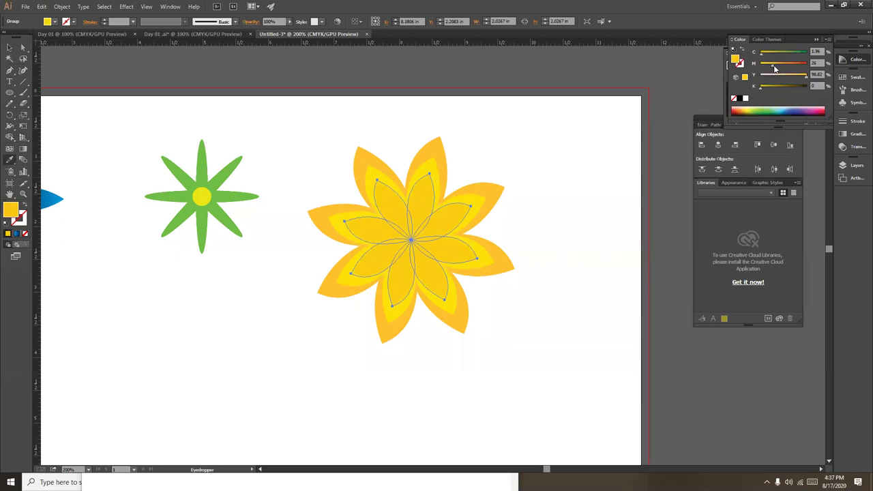
Add another 80% petal copy and deepen its magenta to 48% for darker orange
click(9, 48)
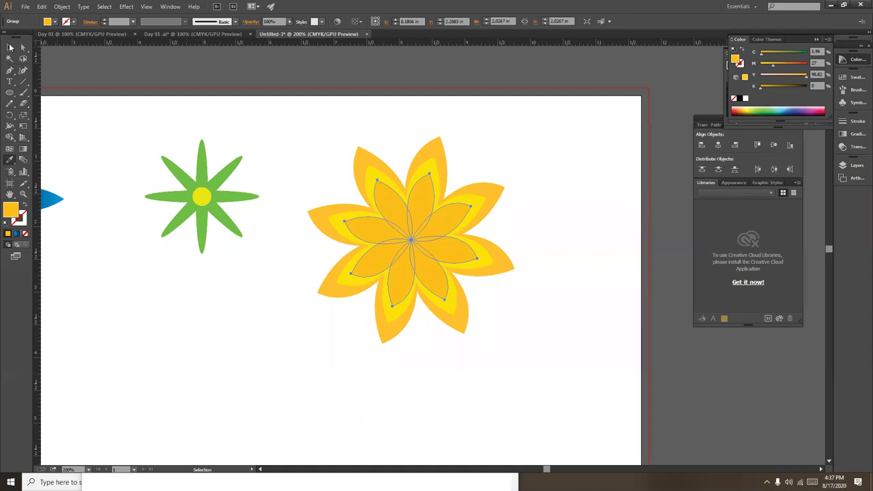
click(23, 118)
double_click(22, 121)
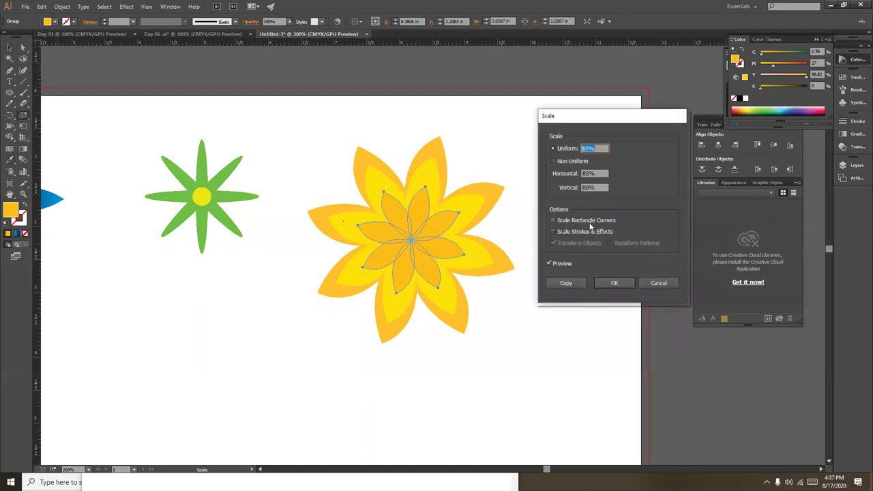
click(566, 281)
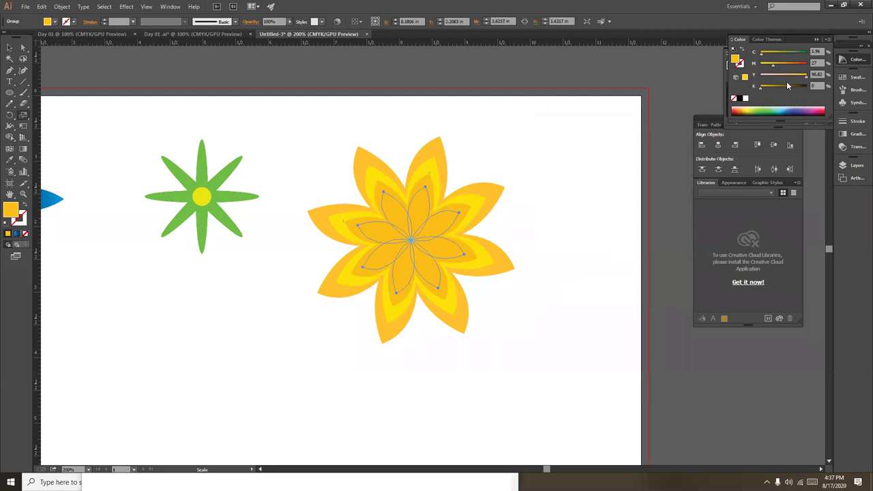
drag(778, 66, 784, 66)
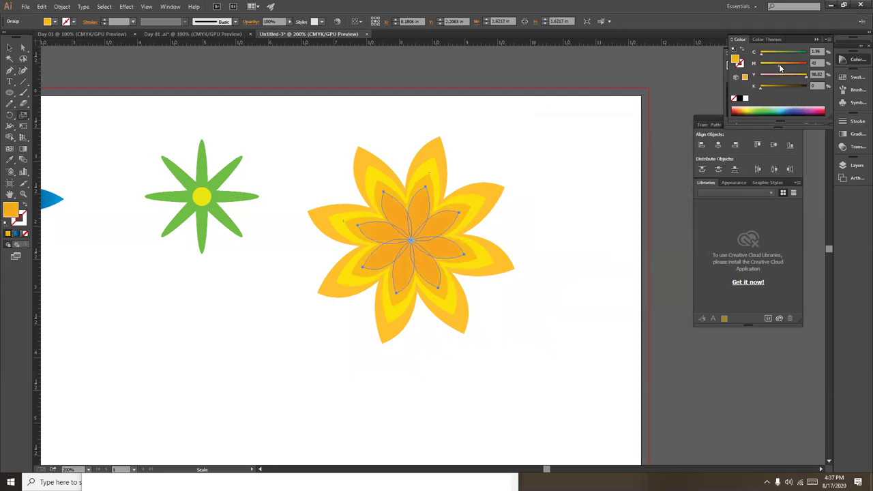
key(v)
click(553, 345)
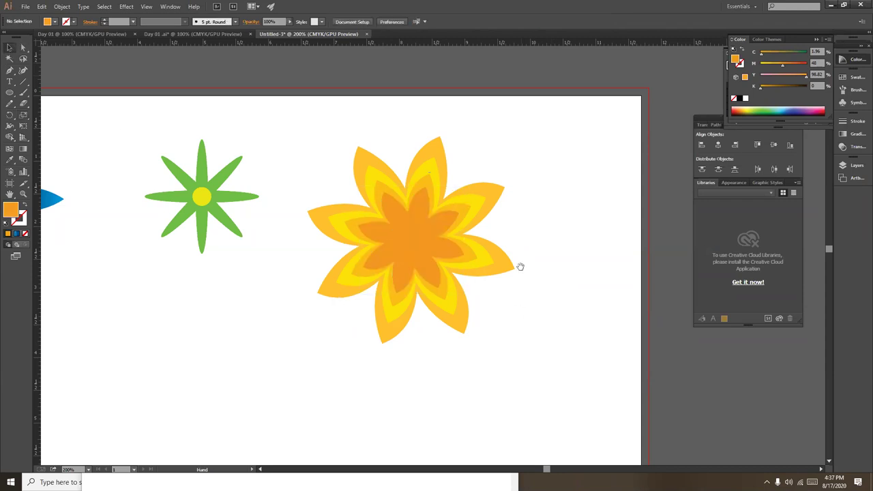
key(ctrl+minus)
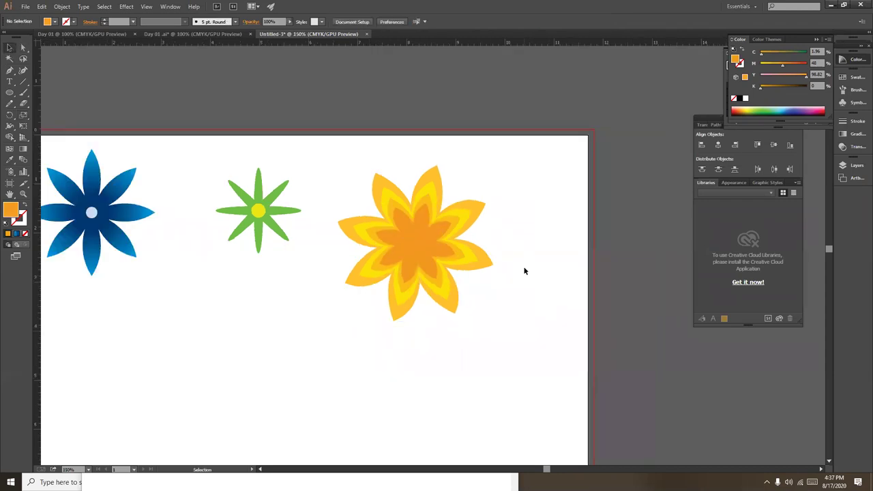
scroll(525, 268, down, 1)
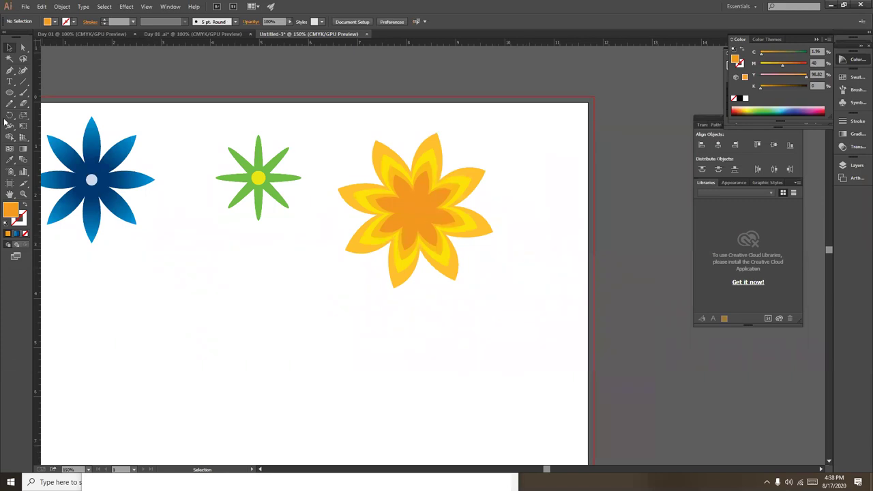
key(ctrl+plus)
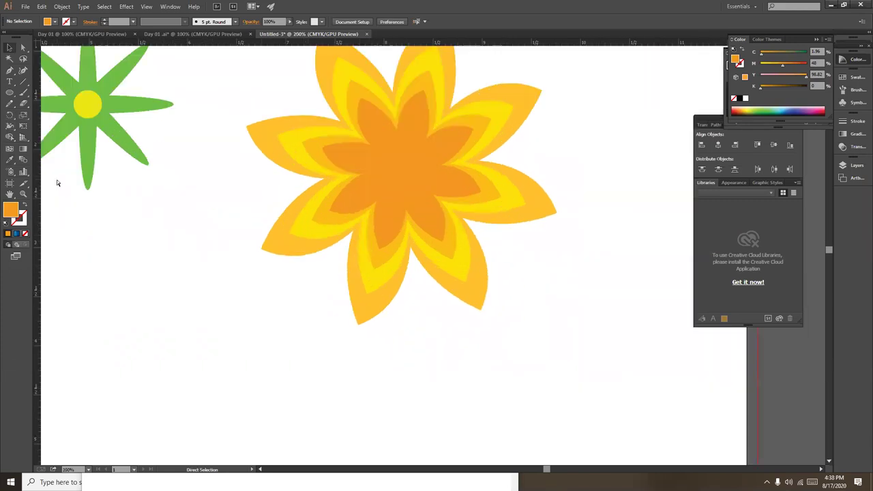
Draw a small circle at the orange flower's centre and clear its magenta
click(10, 92)
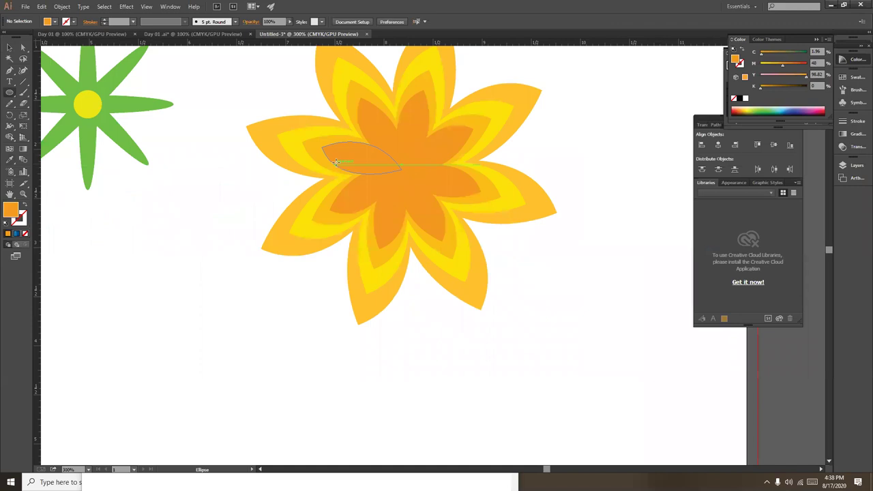
mouse_move(399, 174)
mouse_down()
mouse_move(420, 196)
mouse_move(407, 171)
mouse_up()
click(9, 48)
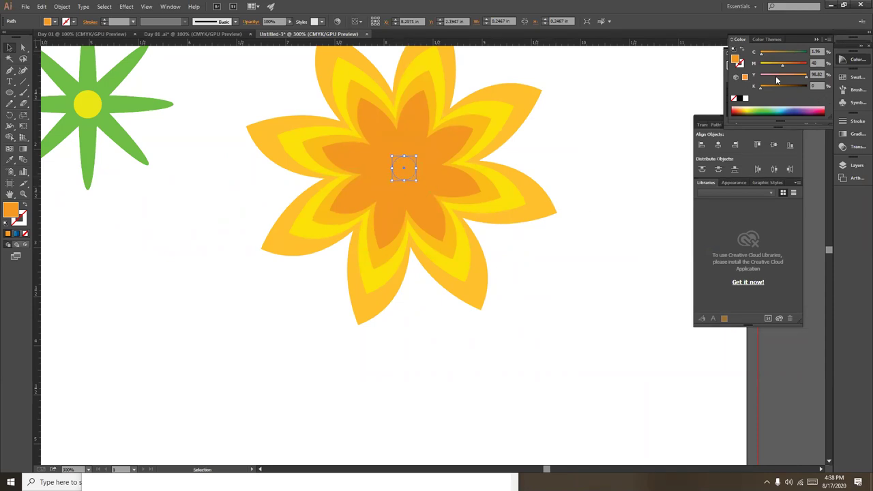
mouse_move(774, 67)
mouse_down()
mouse_move(760, 54)
mouse_move(758, 80)
mouse_up()
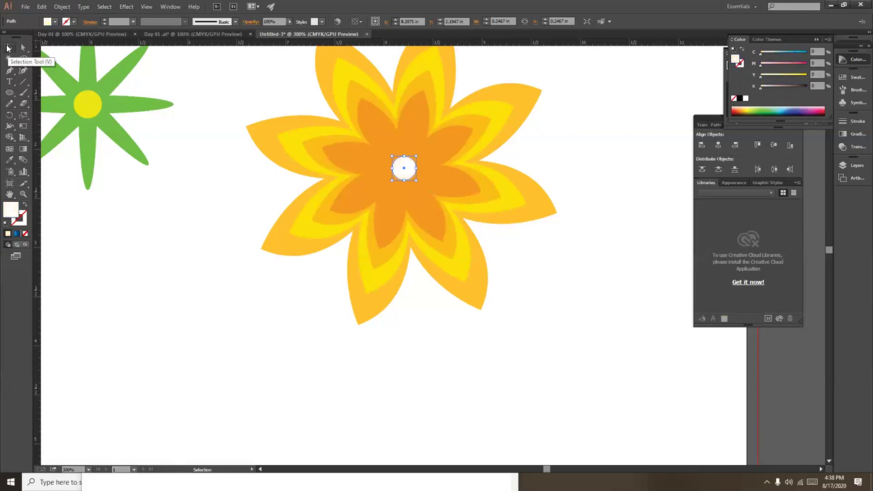
Sample a petal's yellow onto the centre circle and lower its Y to 73 for light yellow
key(i)
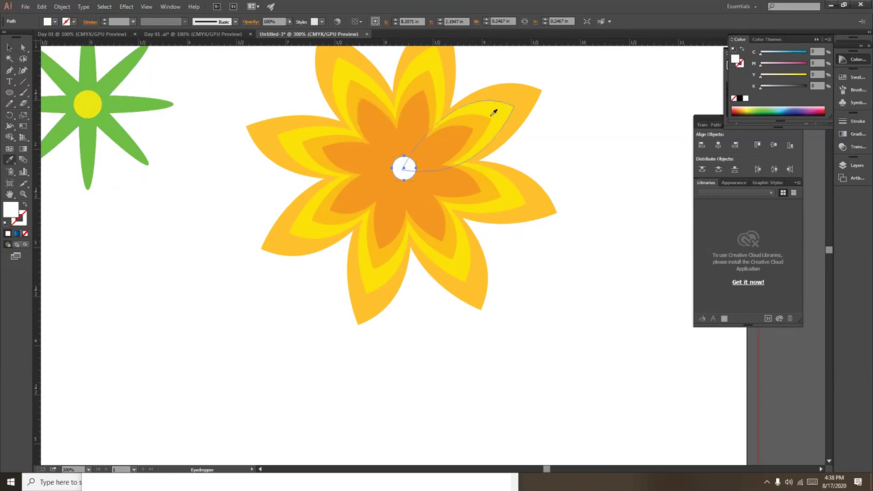
click(493, 103)
click(9, 49)
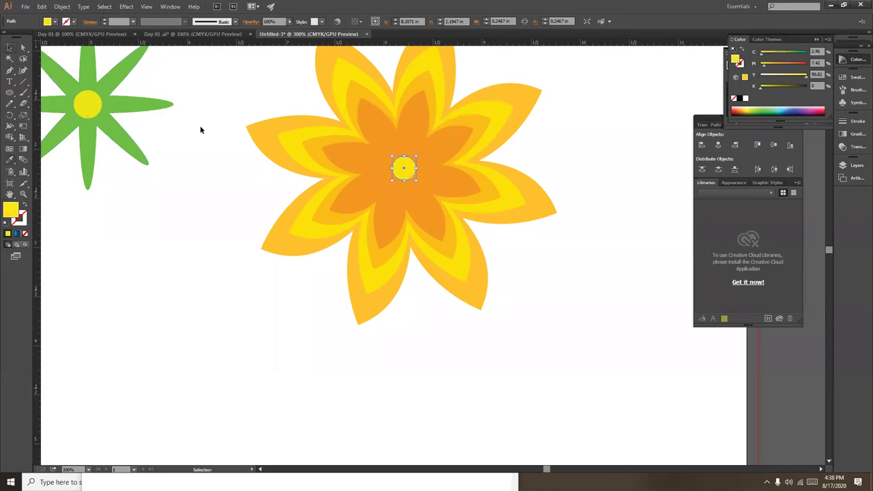
drag(798, 78, 794, 78)
key(ctrl+shift+a)
key(ctrl+minus)
key(ctrl+minus)
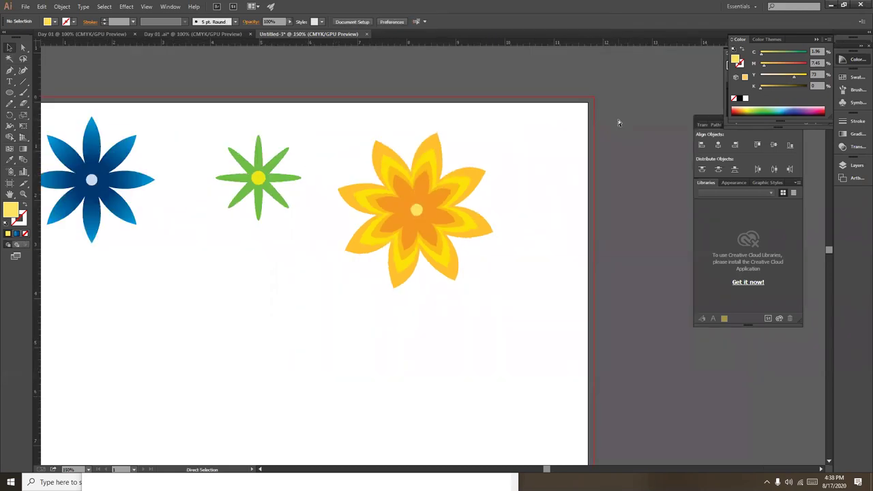
key(ctrl+plus)
key(ctrl+plus)
key(ctrl+plus)
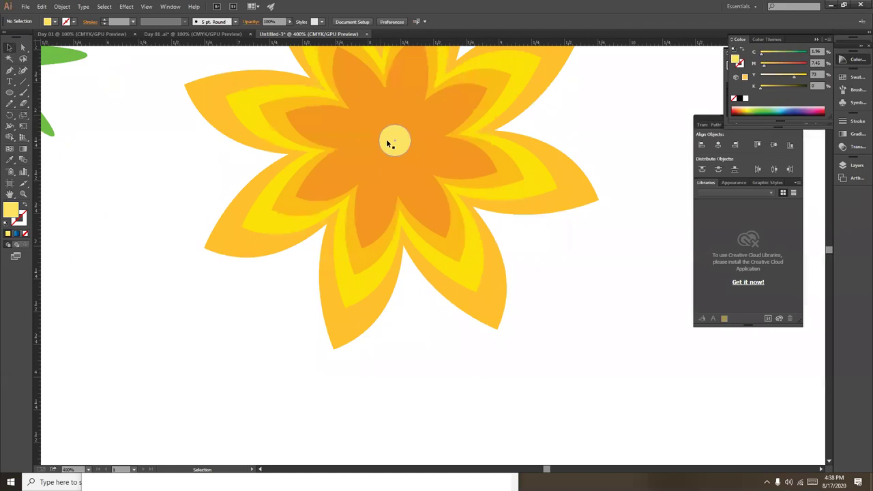
Scale-copy the centre circle at 80%, shrink it again by 80%, and lower its yellow slightly
click(386, 144)
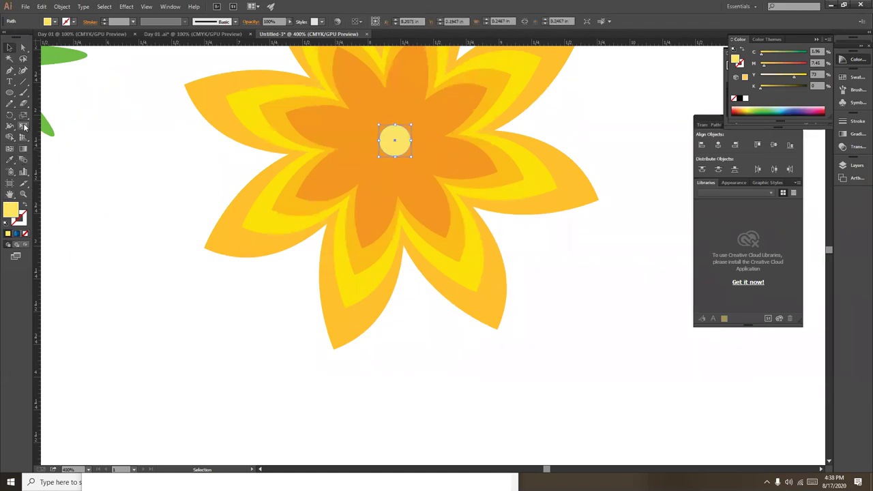
click(23, 116)
double_click(23, 116)
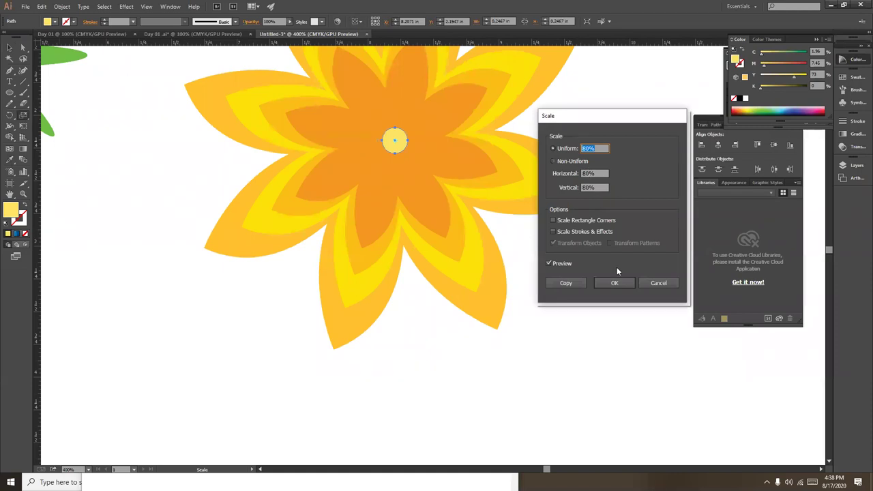
click(573, 285)
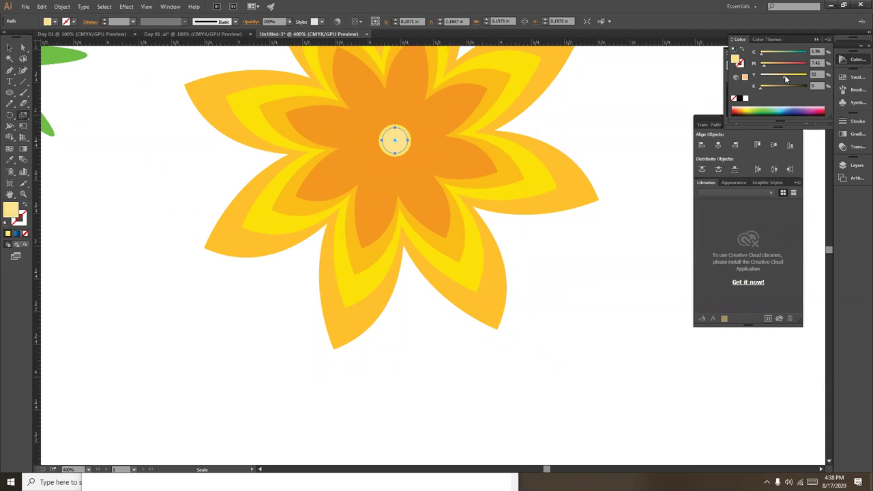
double_click(22, 114)
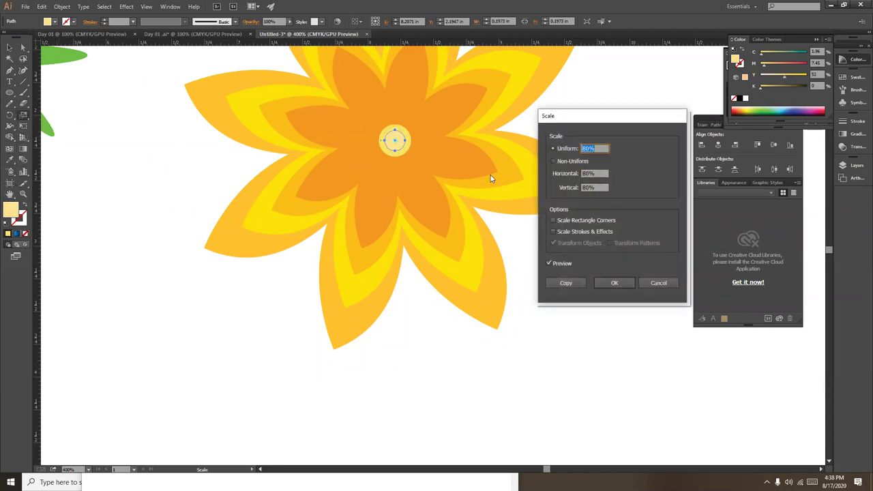
click(572, 283)
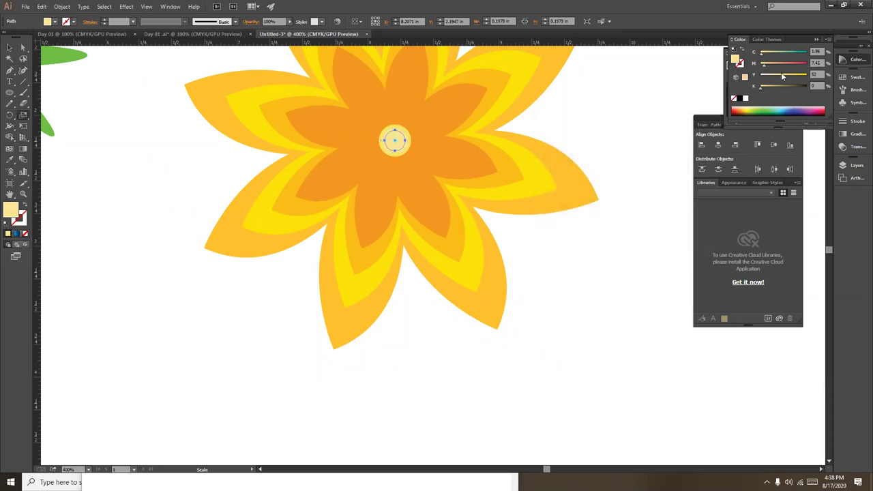
drag(777, 79, 775, 80)
click(10, 48)
click(588, 314)
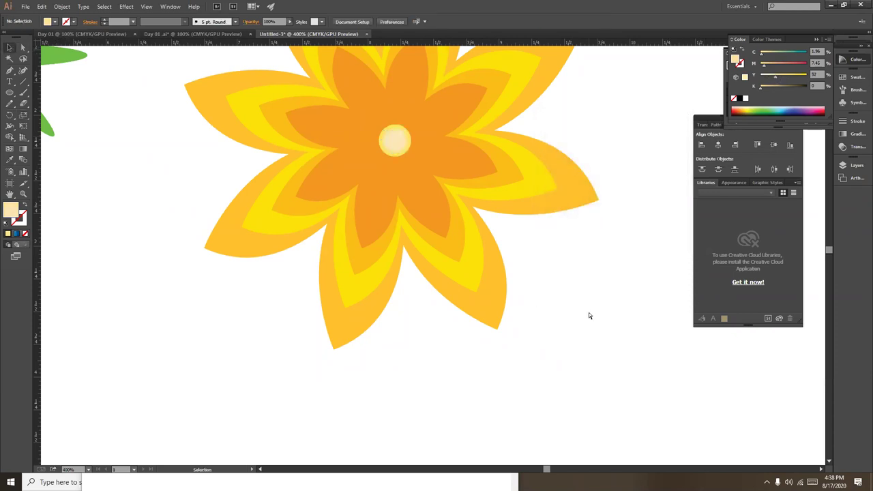
key(ctrl+minus)
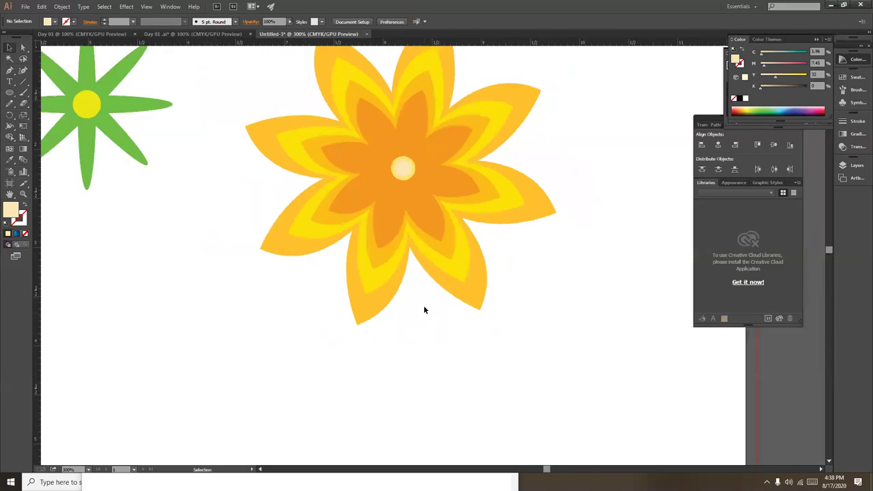
key(ctrl+minus)
key(ctrl+minus)
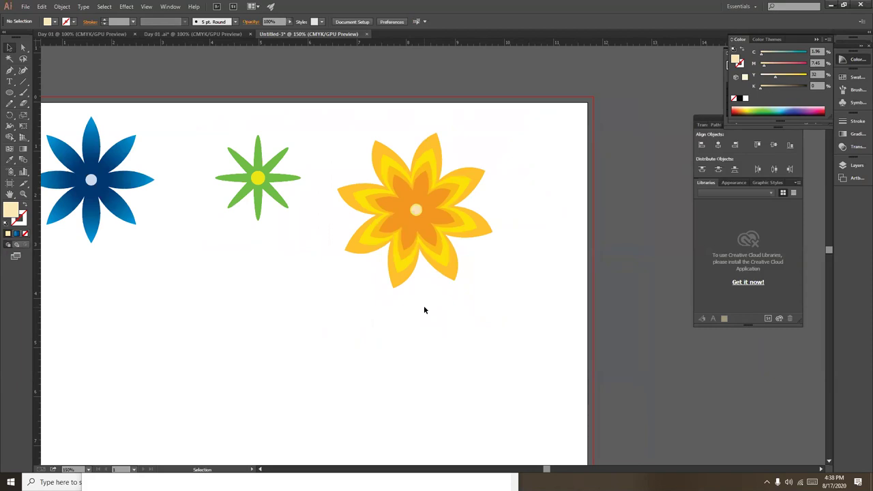
Draw a vertical line about 2.68 in long down from the orange flower's centre
key(ctrl+minus)
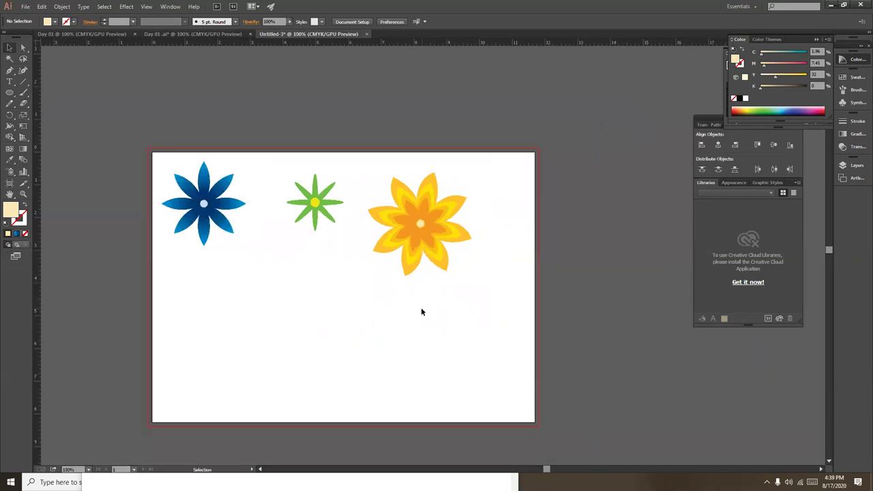
click(9, 92)
drag(350, 217, 352, 297)
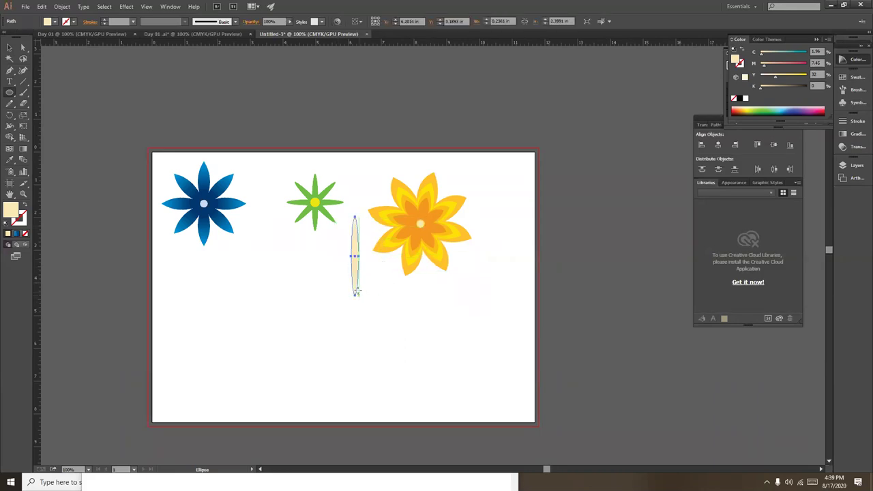
key(ctrl+z)
drag(11, 93, 54, 80)
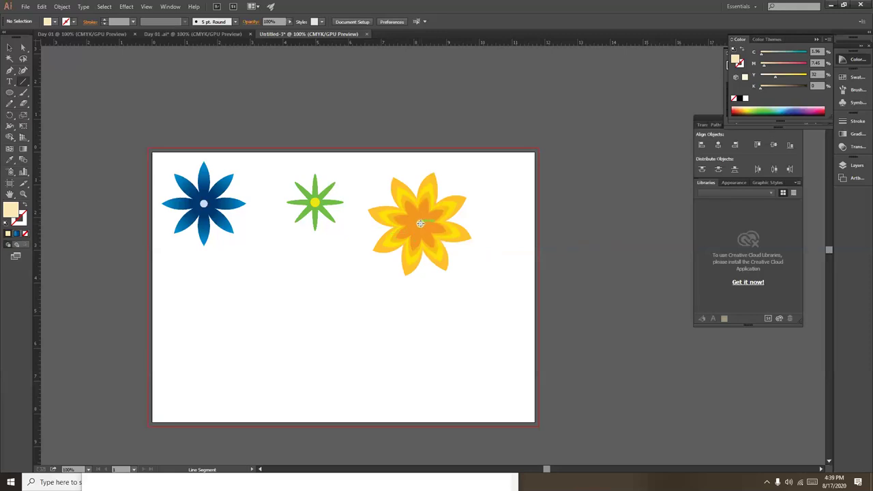
drag(420, 224, 420, 310)
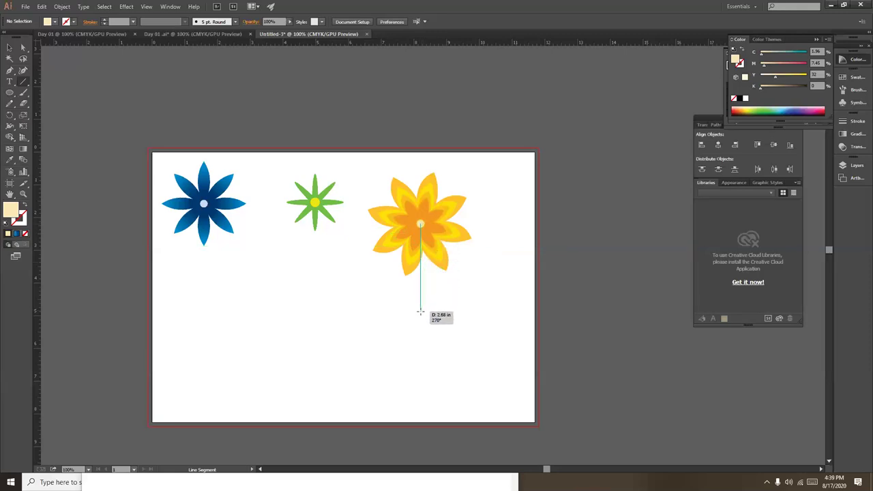
Give the line a 4 pt green stroke
key(v)
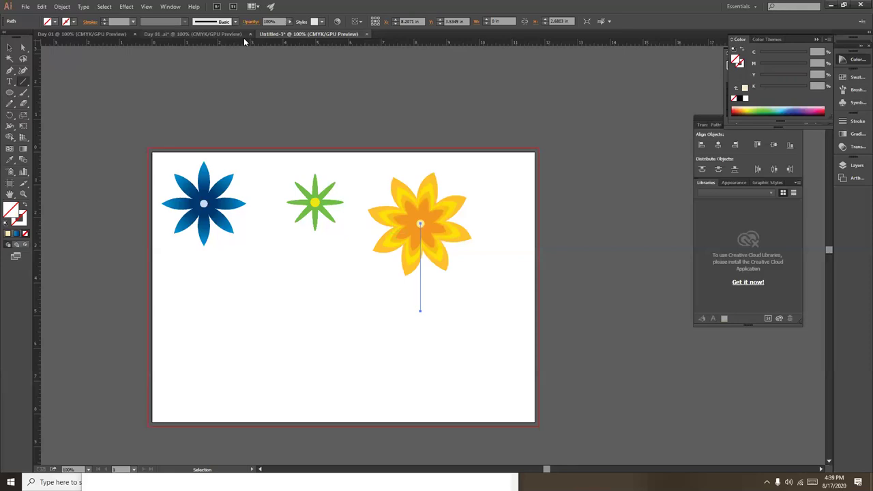
click(103, 22)
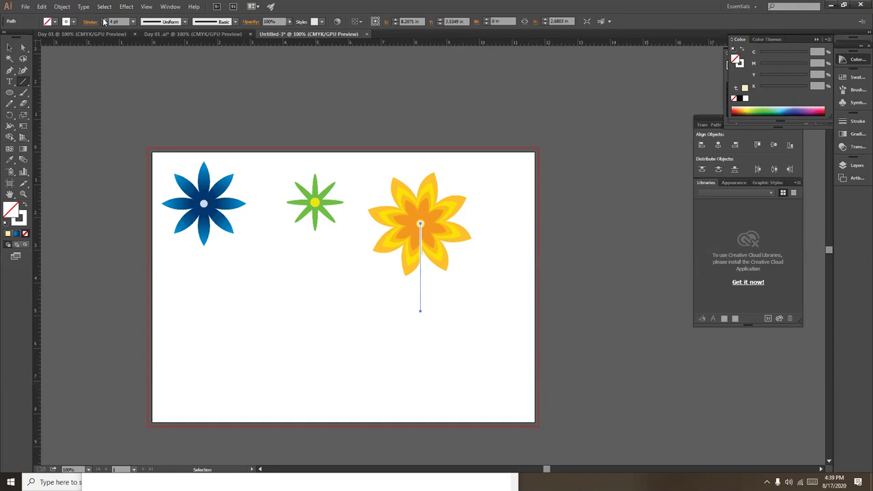
click(764, 109)
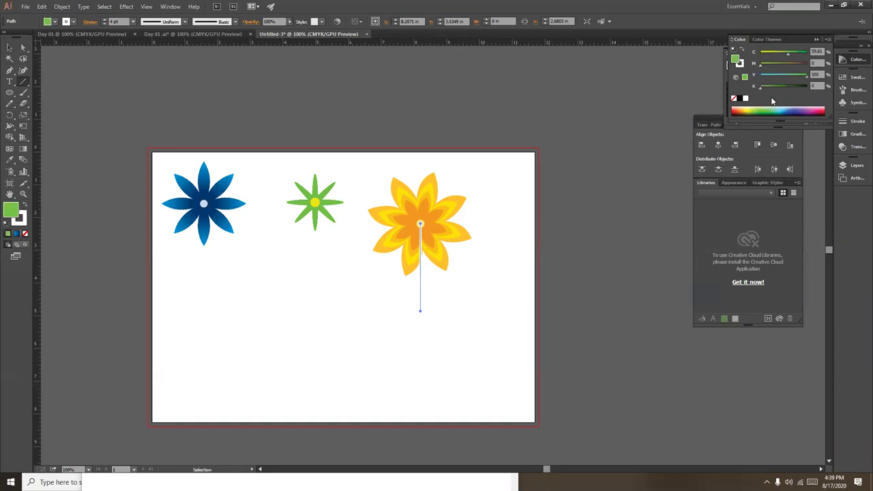
drag(788, 59, 807, 55)
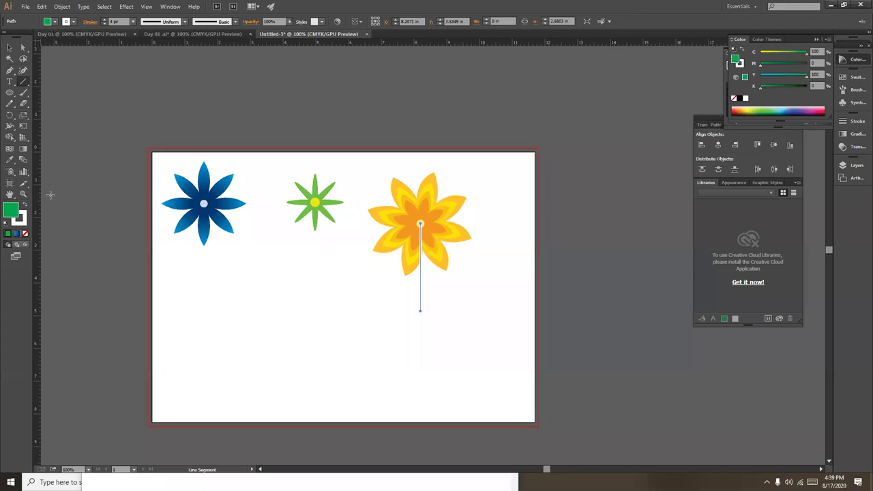
click(24, 206)
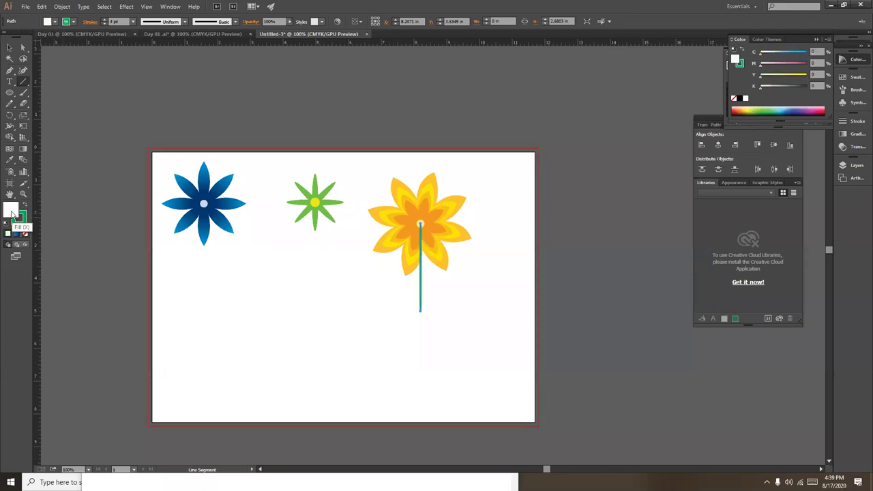
Stretch the green stem further down below the flower
click(10, 48)
click(439, 307)
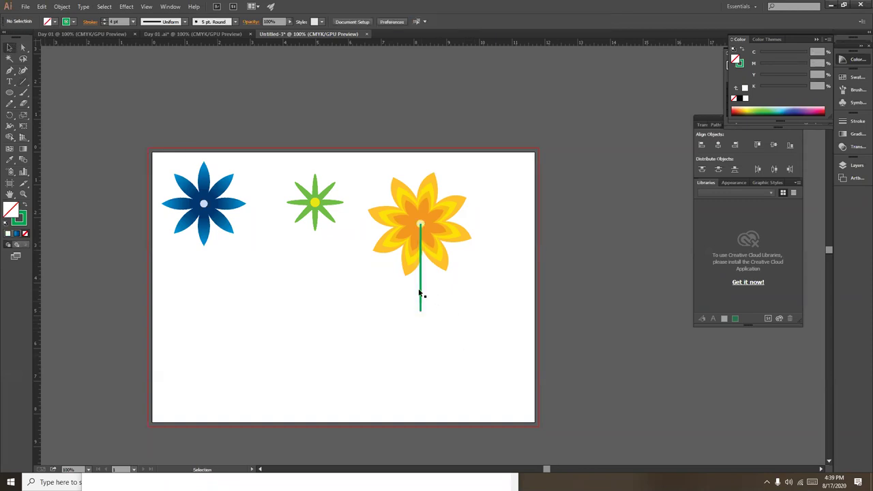
click(421, 291)
drag(421, 311, 421, 344)
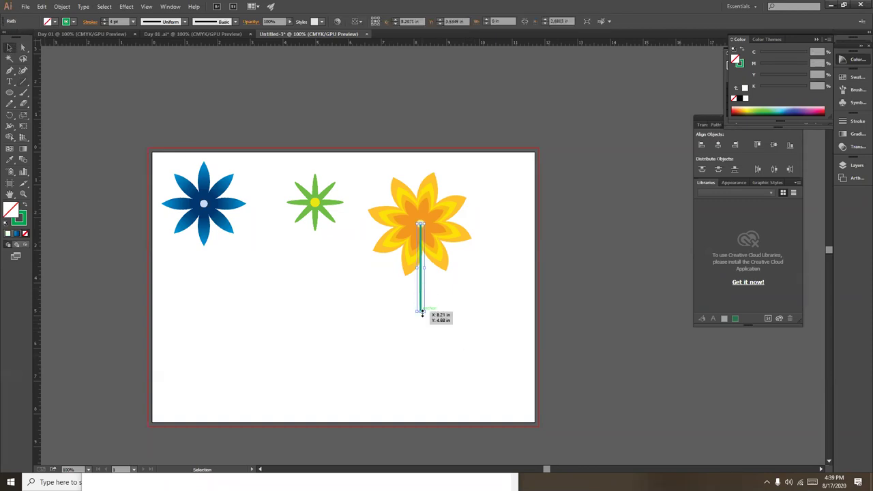
key(ctrl+plus)
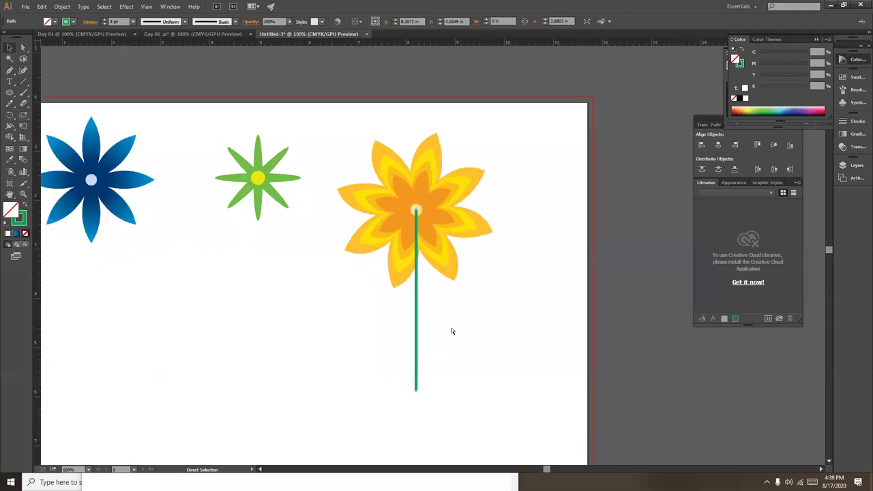
drag(441, 122, 461, 198)
Rotate the orange flower head to a new angle
key(ctrl+shift+a)
click(452, 189)
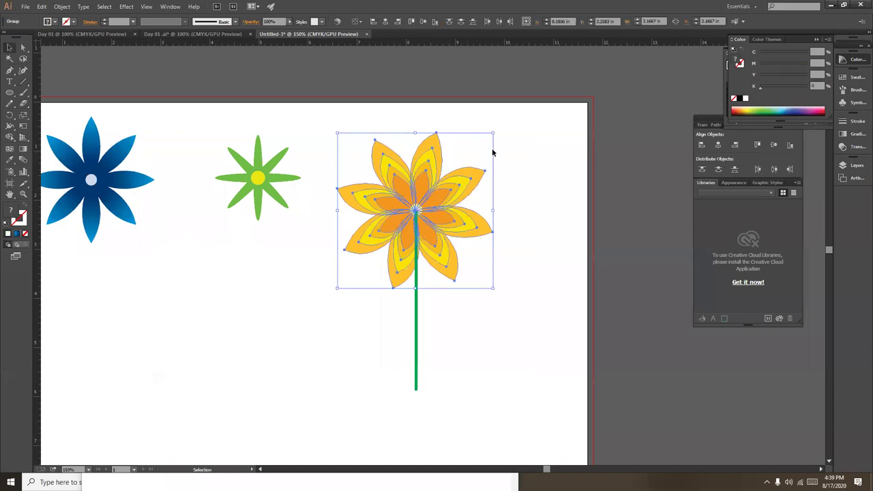
drag(495, 131, 529, 181)
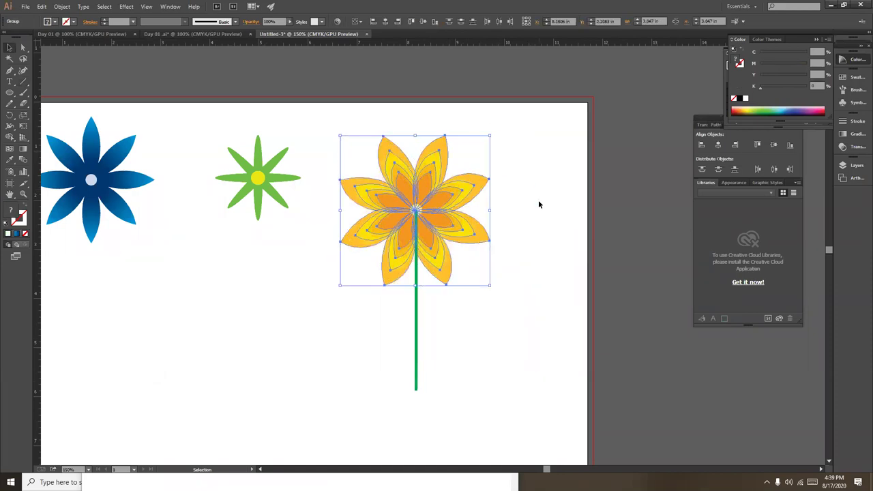
click(539, 205)
Cut the green stem and paste it in back, behind the orange flower
click(416, 300)
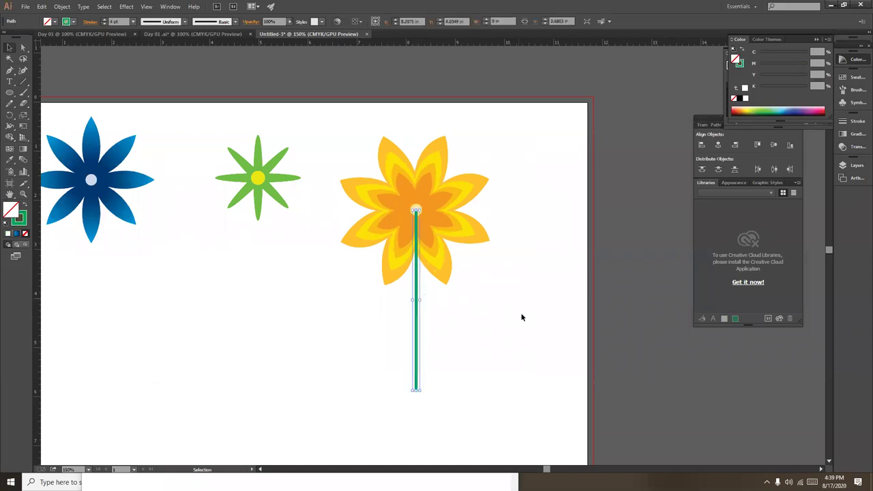
key(ctrl+x)
key(ctrl+b)
key(v)
click(516, 315)
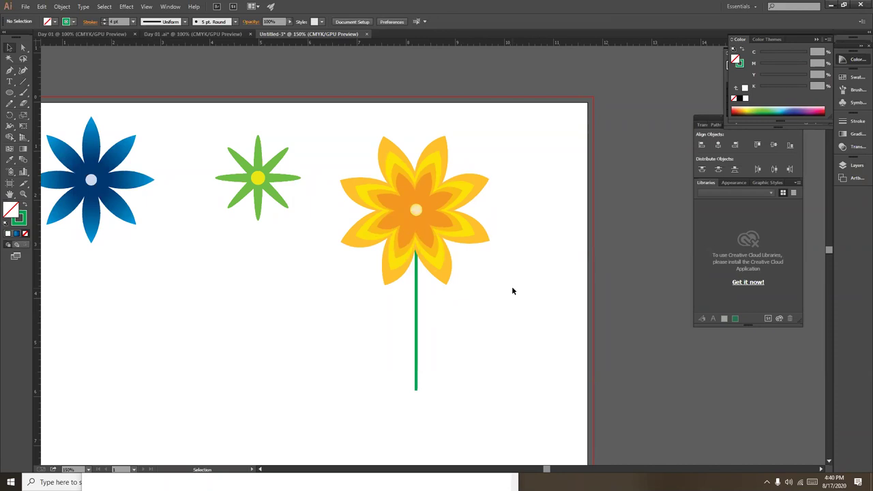
Select the whole orange flower and rotate it slightly
key(ctrl+plus)
key(ctrl+plus)
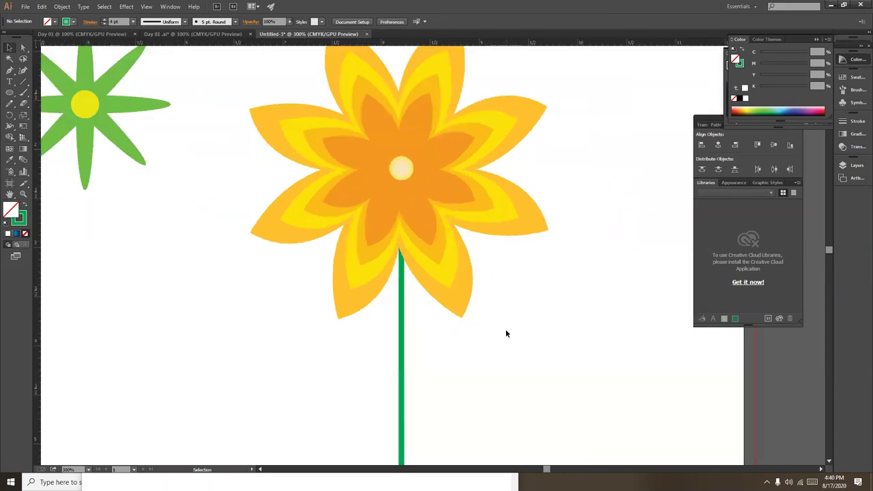
key(ctrl+minus)
key(v)
drag(309, 95, 510, 197)
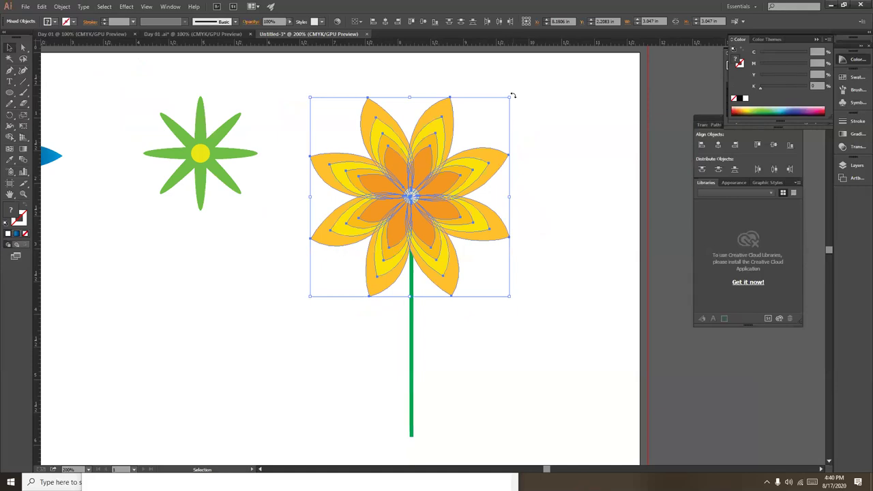
drag(513, 96, 530, 130)
click(558, 183)
Select around the stem and zoom in on its bottom end
key(a)
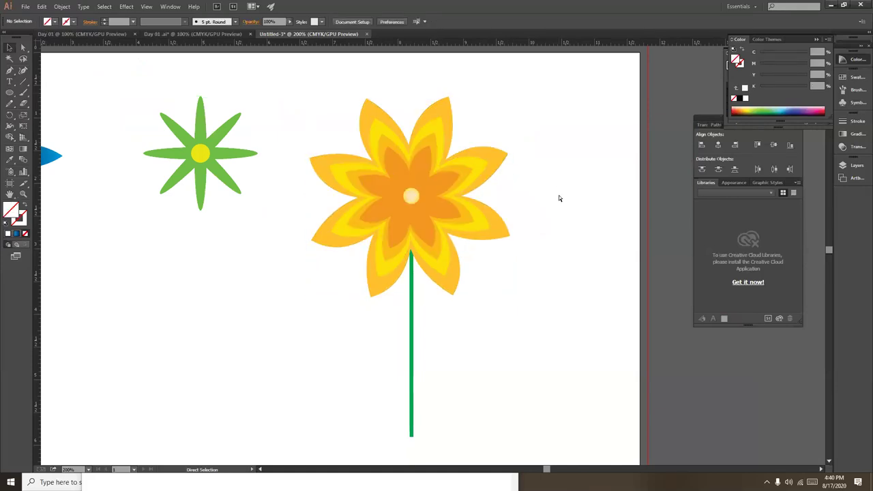
key(ctrl+minus)
scroll(509, 193, down, 3)
key(v)
drag(395, 213, 432, 266)
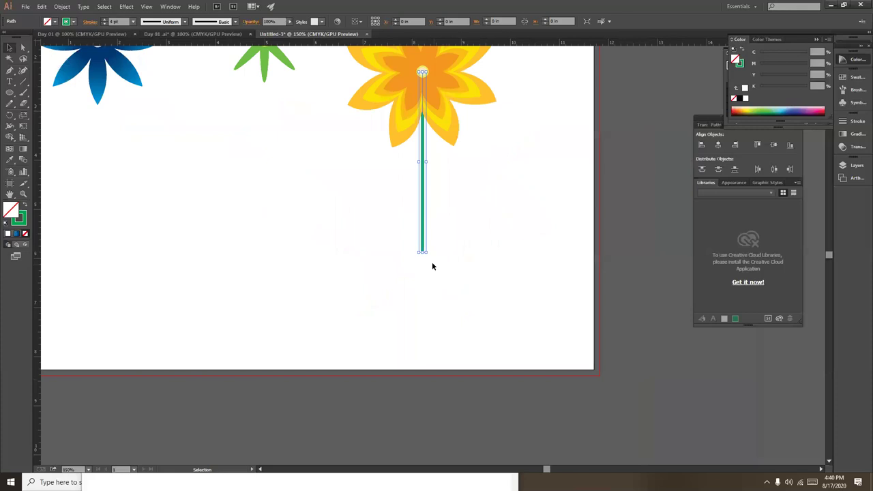
click(467, 271)
key(ctrl+plus)
key(ctrl+plus)
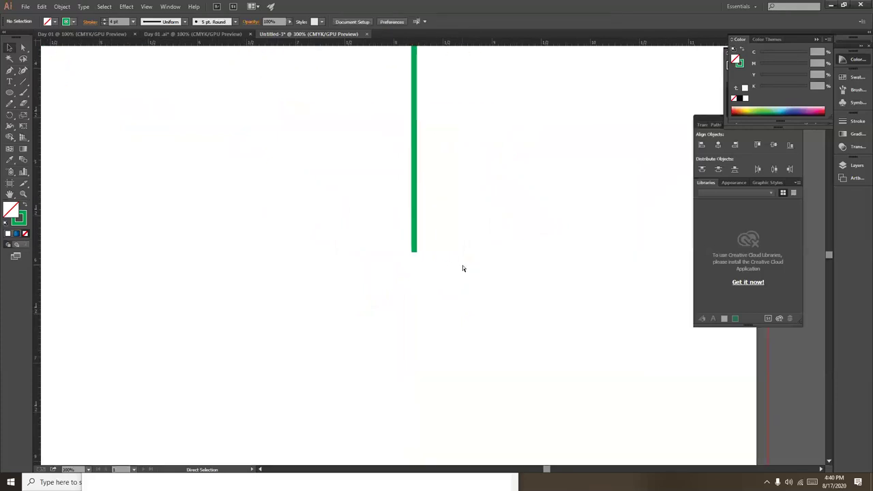
Drag the stem's bottom endpoint down to about 4.83 in, lengthening the stalk
drag(421, 249, 413, 421)
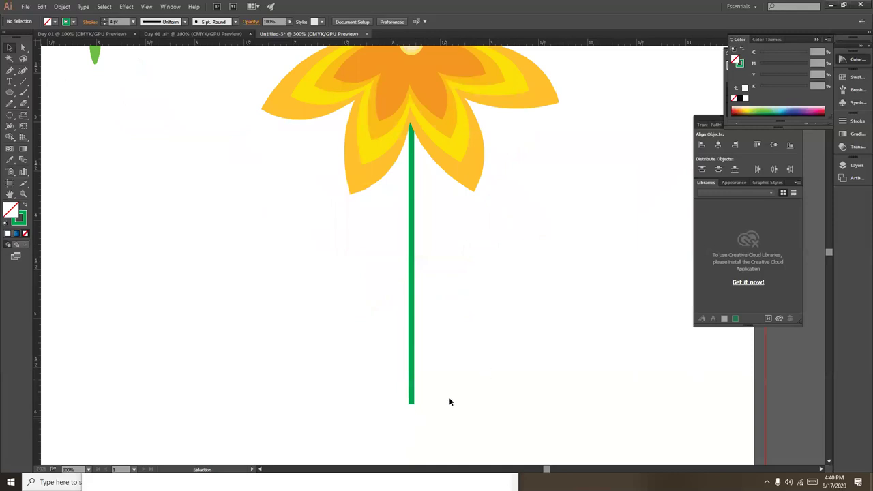
drag(423, 289, 441, 161)
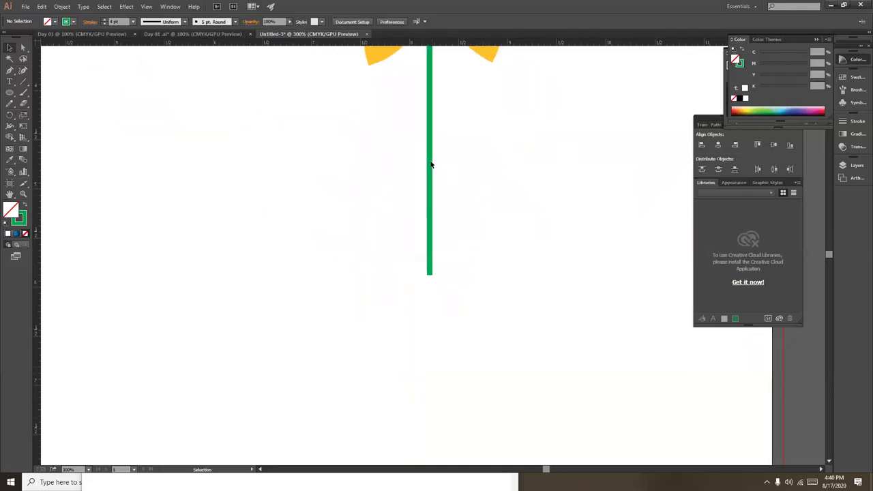
click(431, 164)
drag(429, 275, 439, 452)
click(468, 303)
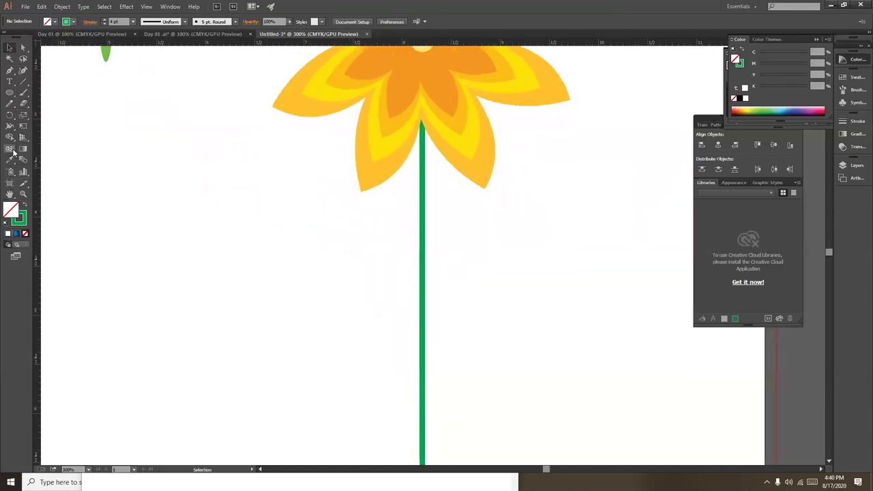
drag(226, 352, 214, 417)
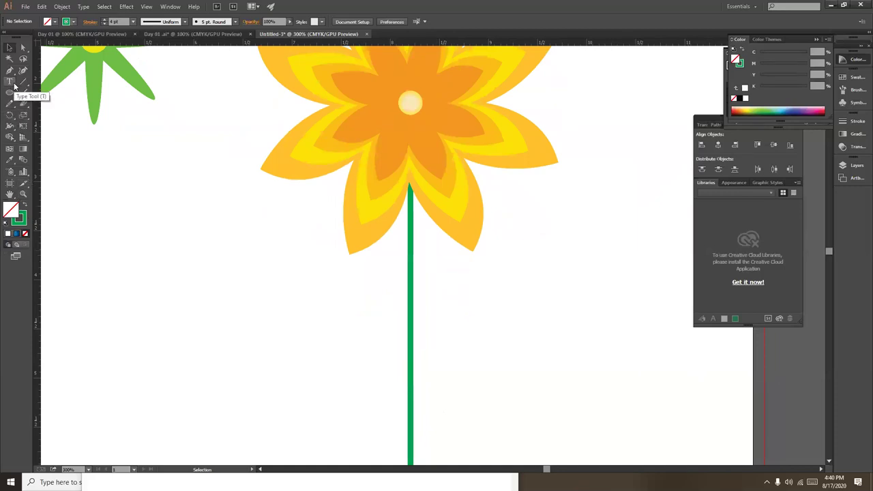
Start a Pen-tool leaf outline beside the stem with a curved lower point
key(p)
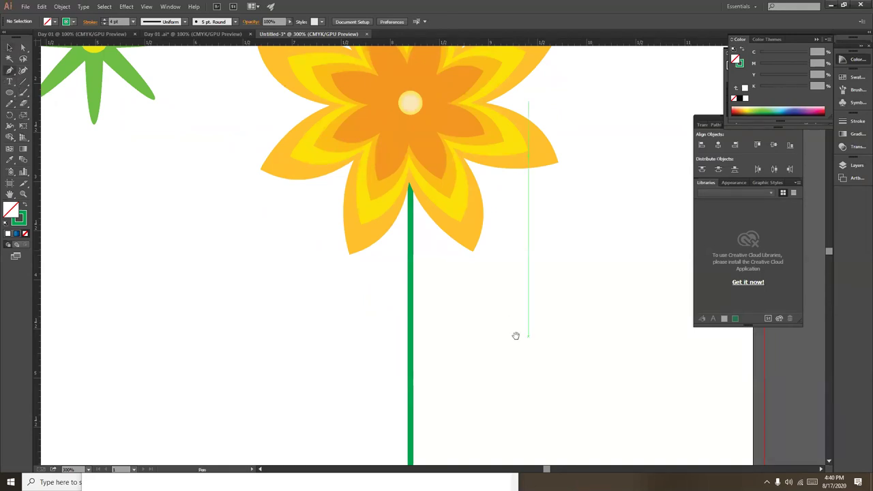
click(521, 247)
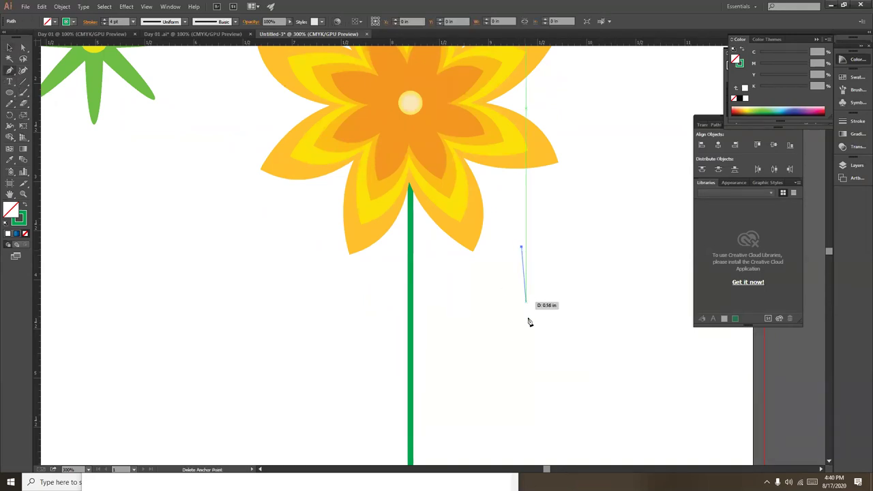
shift+click(522, 299)
key(ctrl)
key(ctrl+z)
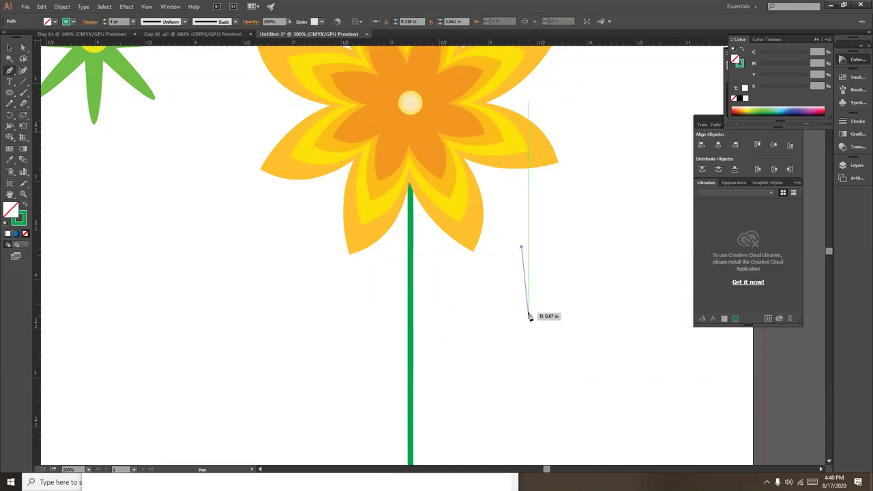
mouse_move(522, 291)
mouse_down()
mouse_move(538, 325)
mouse_move(539, 294)
mouse_up()
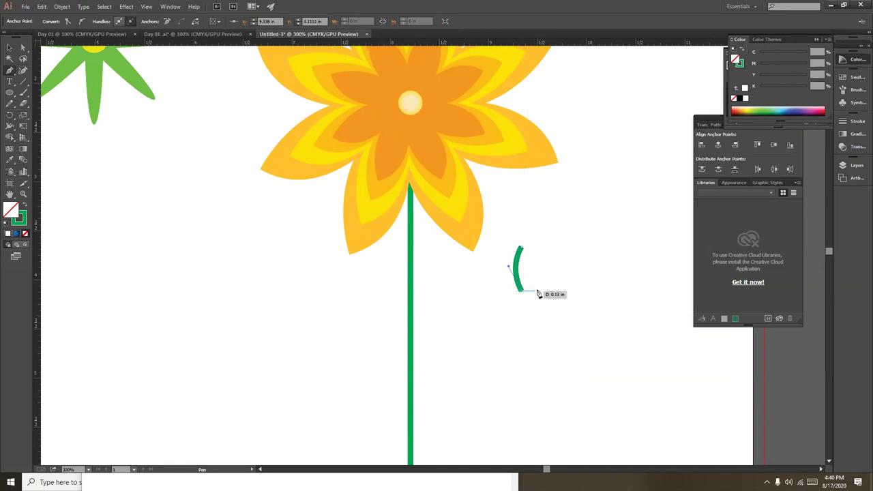
click(519, 248)
Curve the leaf's other side outward and swap fill/stroke so it's solid green
drag(519, 247, 515, 226)
click(515, 225)
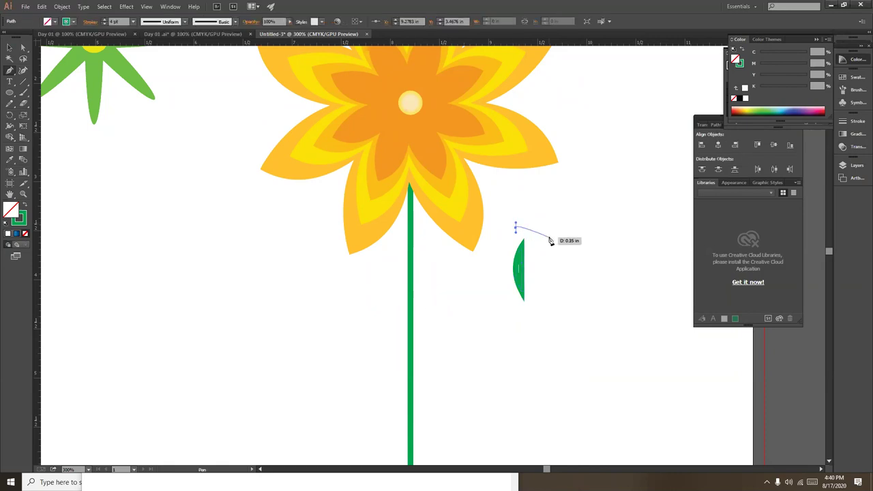
key(ctrl+z)
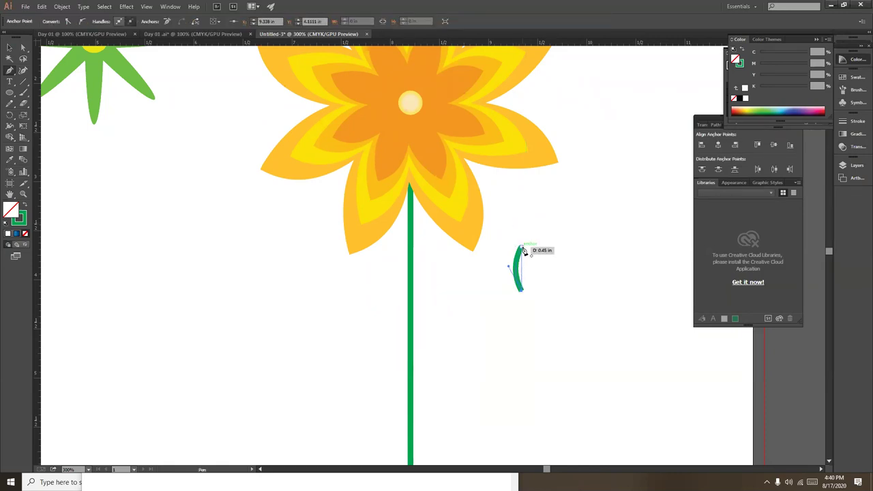
drag(524, 251, 537, 276)
click(11, 50)
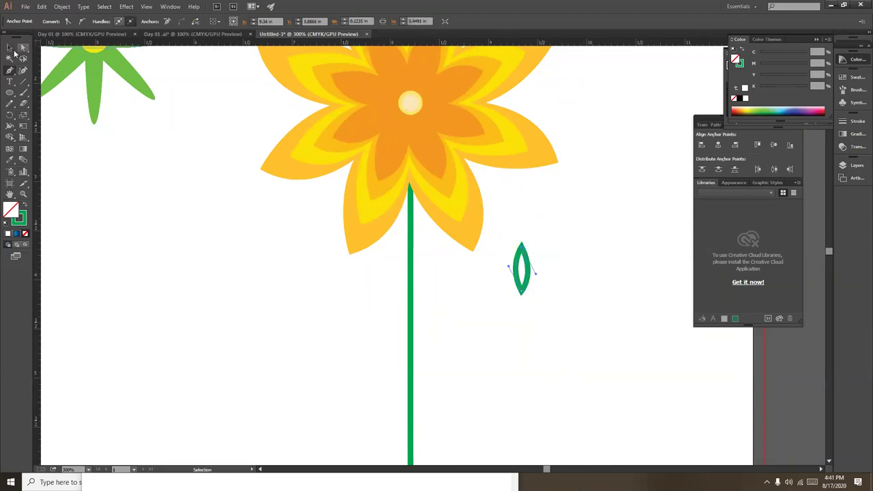
click(24, 205)
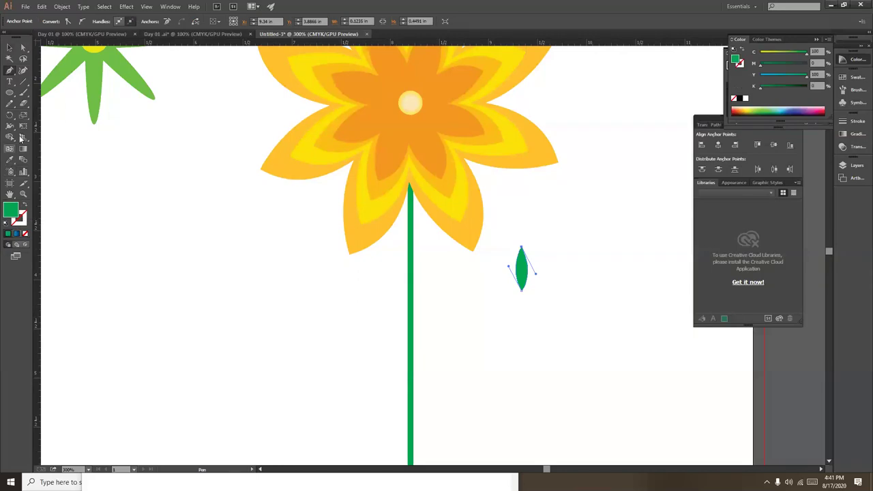
click(10, 48)
Zoom in and drag a direction handle to reshape the leaf's right-side curve
click(582, 312)
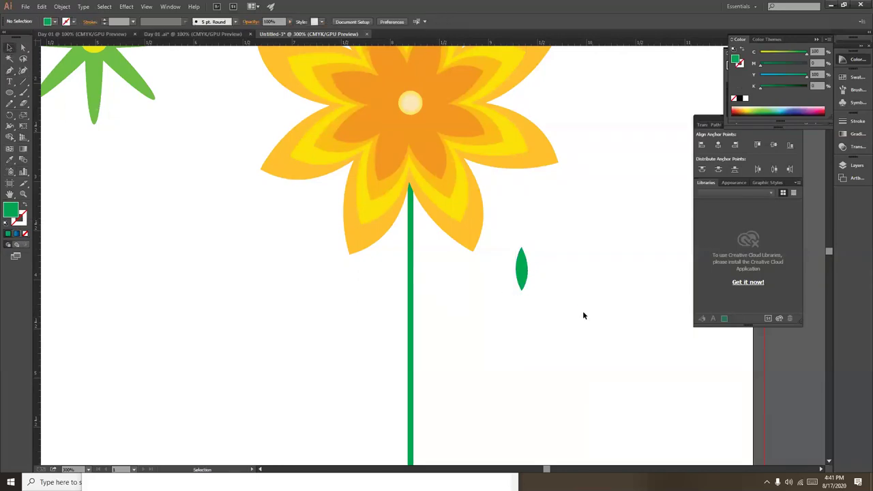
key(ctrl+equal)
key(ctrl+equal)
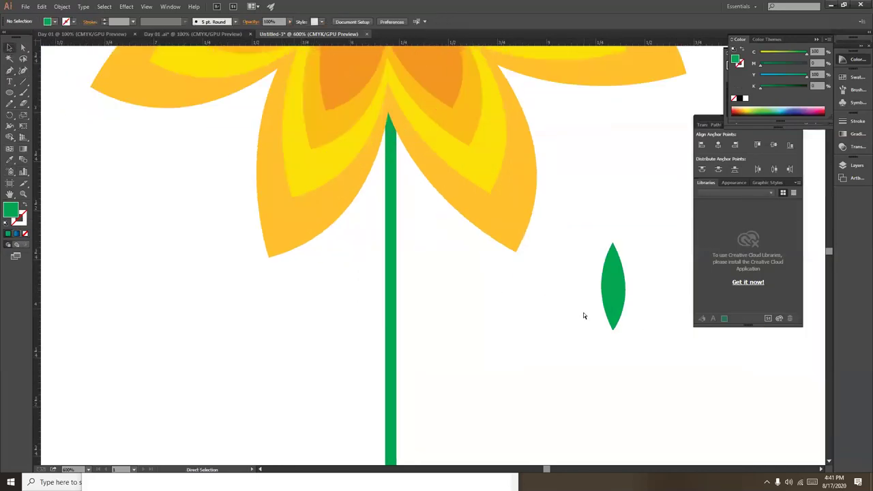
key(ctrl+equal)
drag(425, 345, 252, 376)
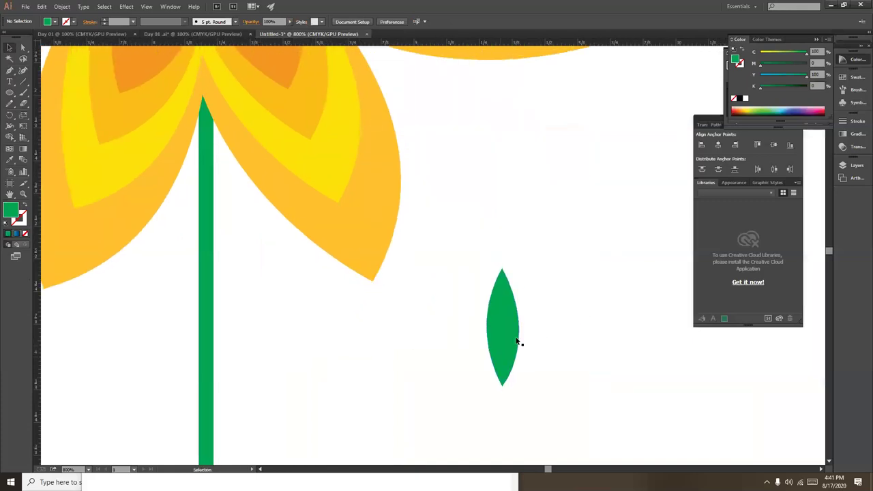
key(a)
click(519, 327)
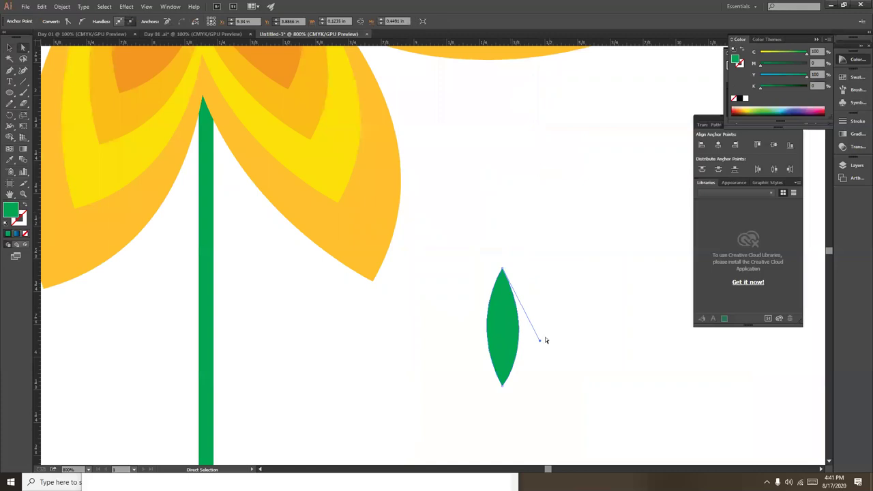
drag(541, 340, 543, 333)
click(579, 327)
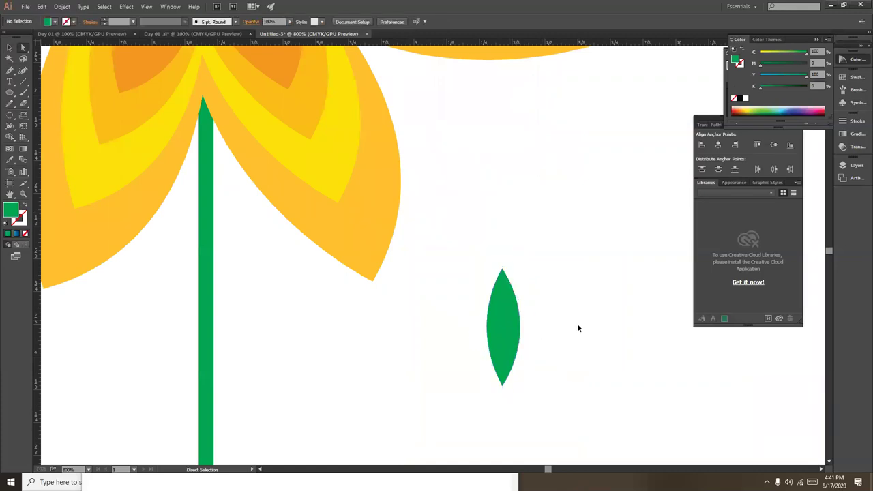
Select the leaf's anchor points, then reselect the whole reshaped leaf
key(ctrl+minus)
key(ctrl+minus)
key(ctrl+minus)
key(ctrl+minus)
click(447, 276)
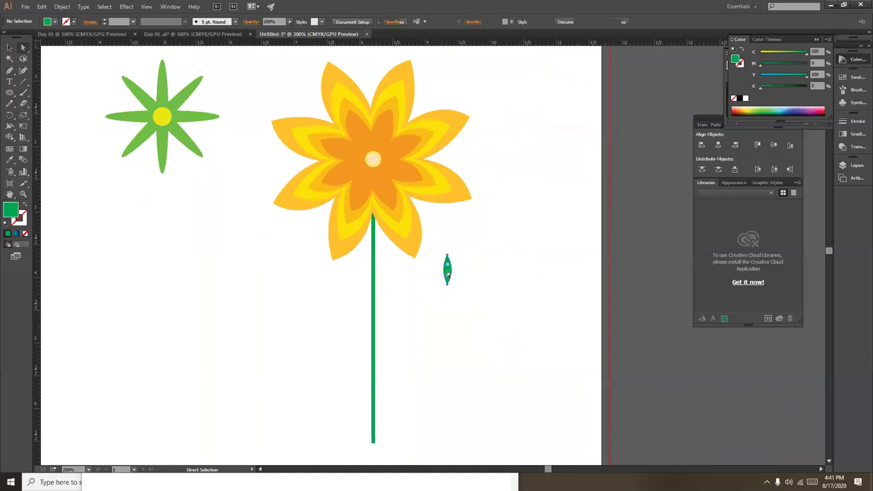
key(ctrl+plus)
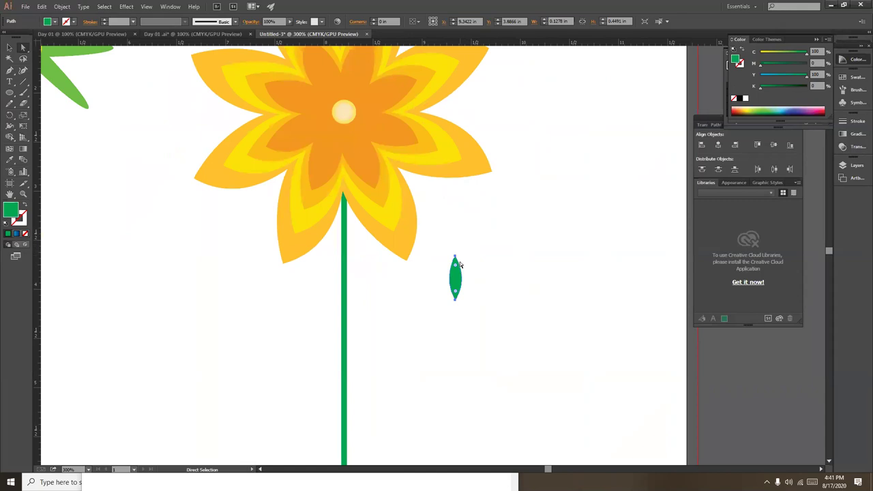
click(489, 279)
drag(439, 291, 440, 292)
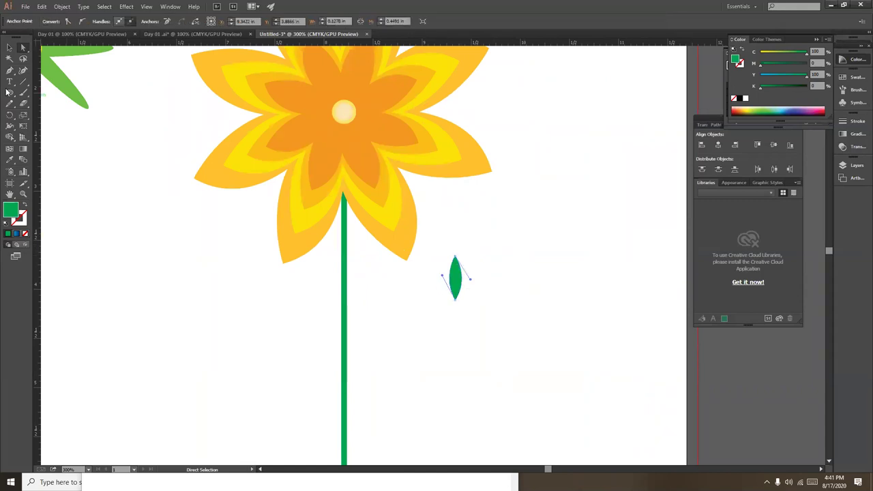
key(v)
click(495, 257)
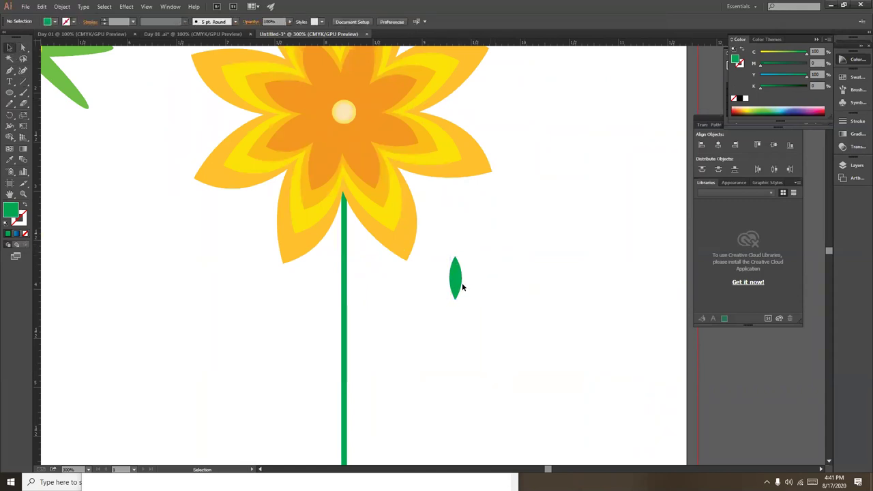
click(459, 281)
Rotate the leaf to a steeper tilt
drag(466, 254, 457, 234)
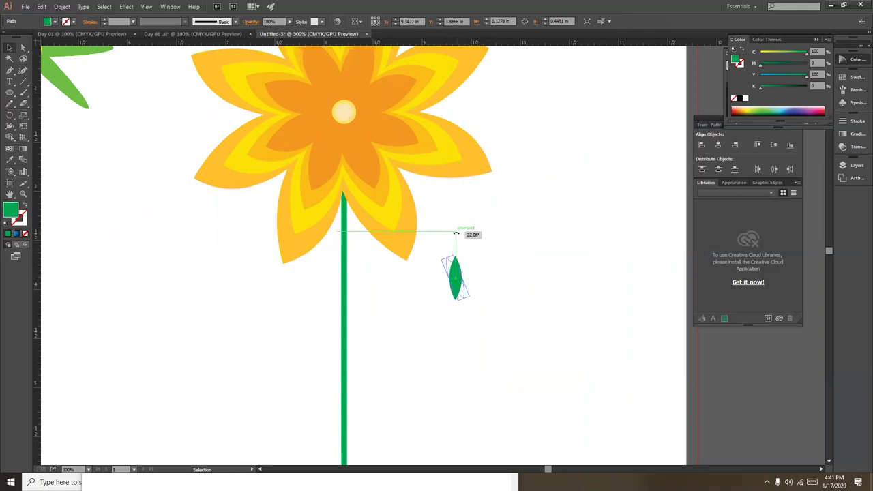
drag(456, 234, 435, 225)
click(519, 258)
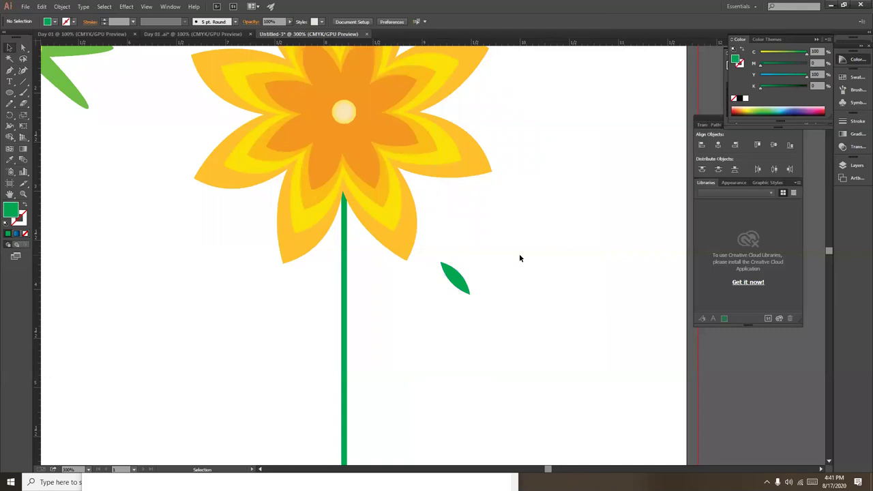
Move the leaf onto the stem's left side, its base touching the stalk
click(343, 339)
click(519, 280)
mouse_move(449, 282)
mouse_down()
mouse_move(324, 303)
mouse_move(335, 311)
mouse_up()
click(431, 321)
click(444, 324)
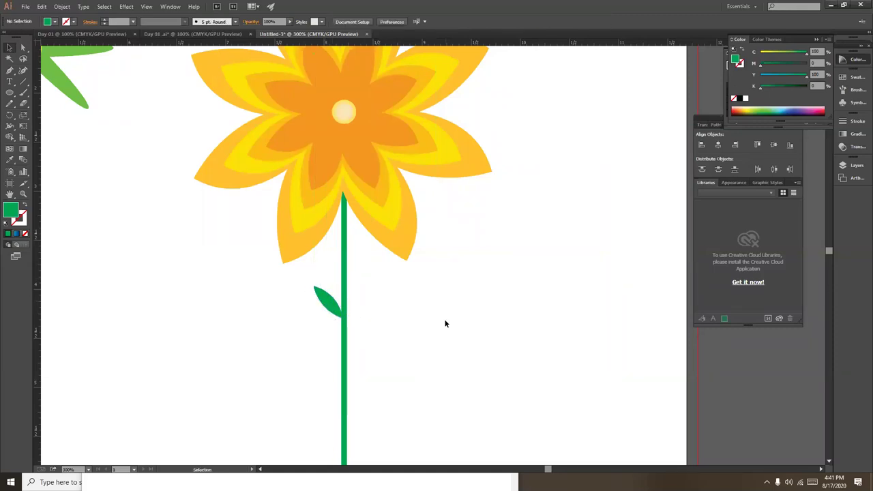
click(327, 309)
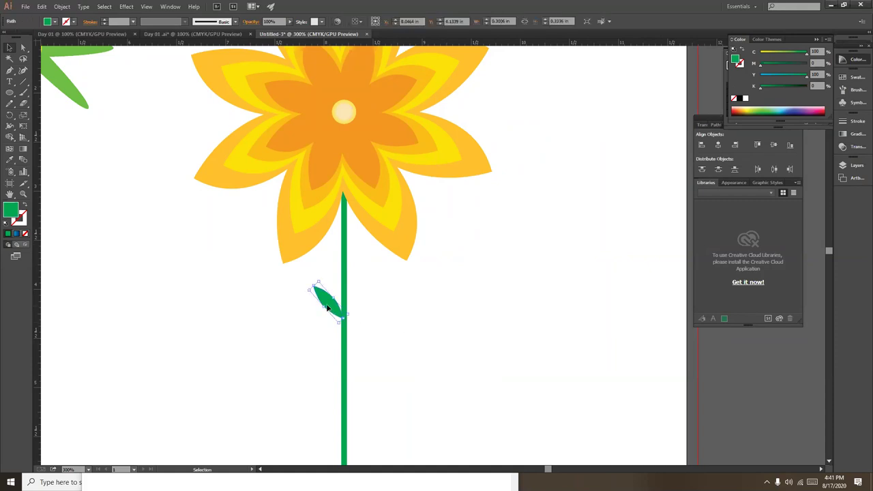
click(449, 326)
Reflect a copy of the leaf across its base onto the stem's right side
key(ctrl+plus)
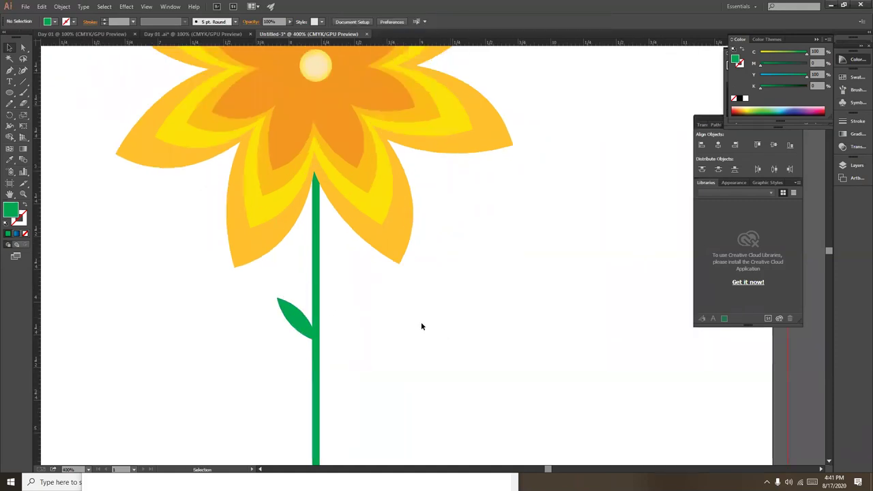
click(302, 326)
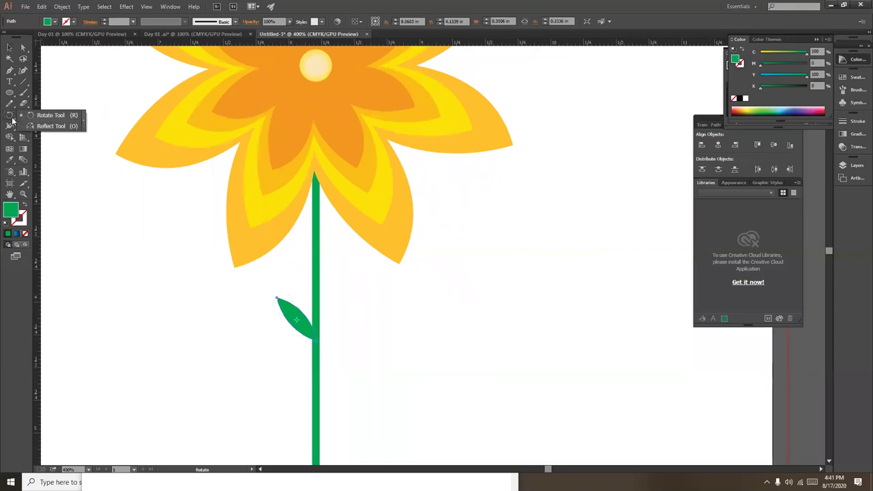
drag(12, 120, 42, 128)
click(315, 341)
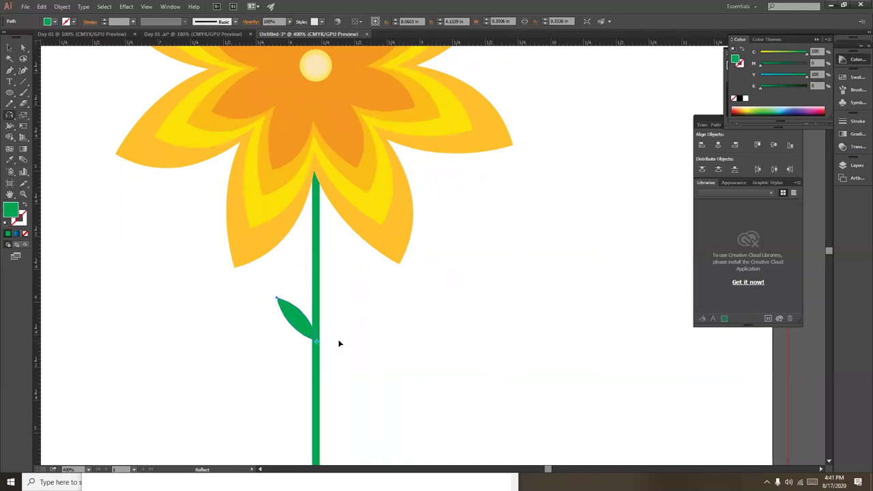
drag(340, 334, 343, 321)
drag(342, 339, 280, 307)
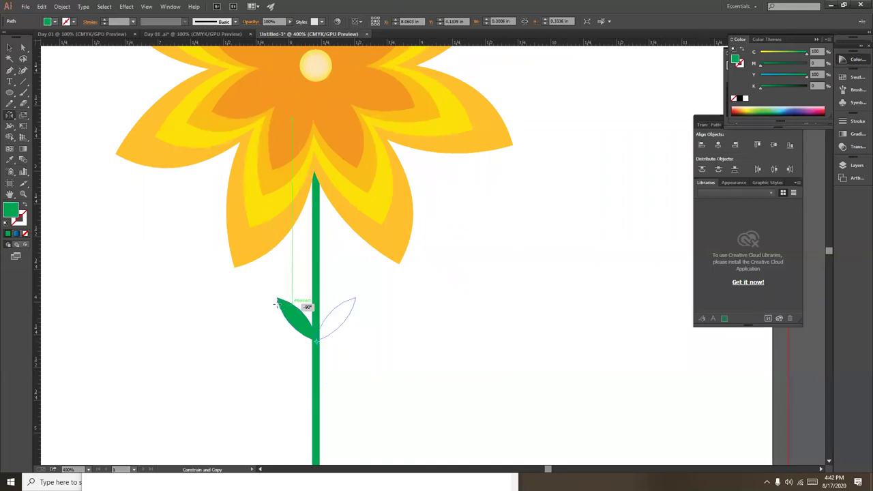
click(9, 49)
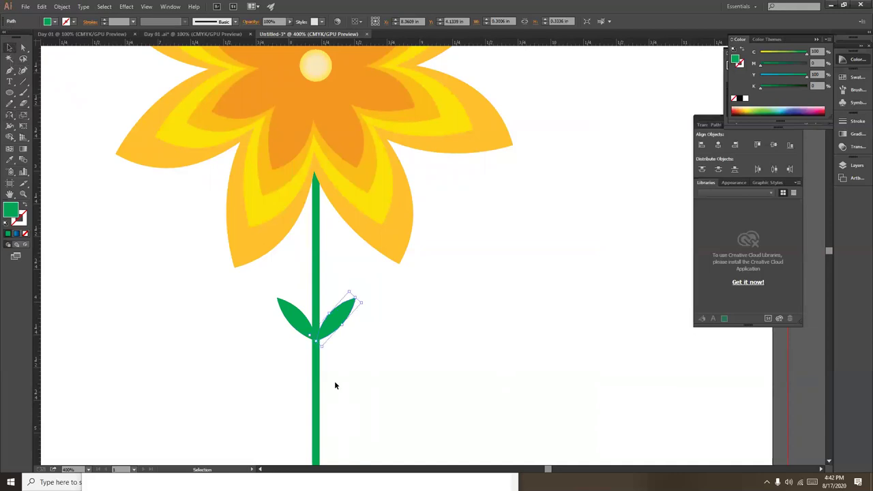
Select both leaves together, then deselect and zoom out
click(356, 369)
click(308, 332)
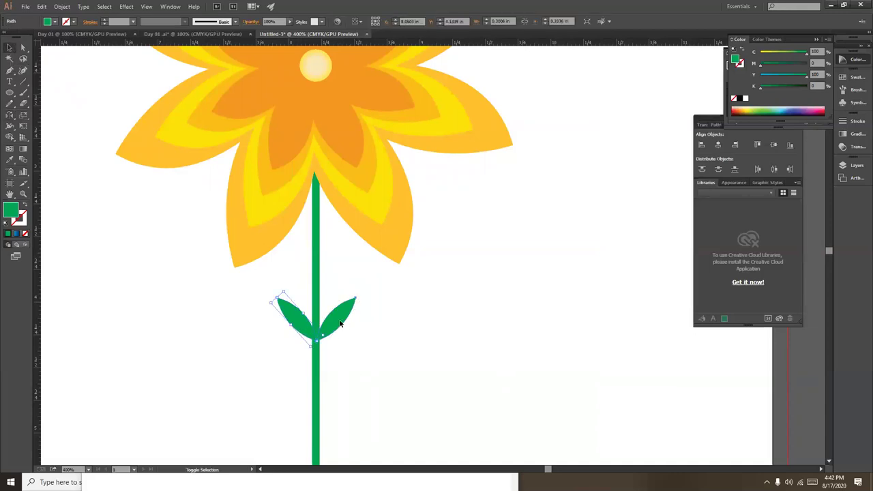
shift+click(339, 320)
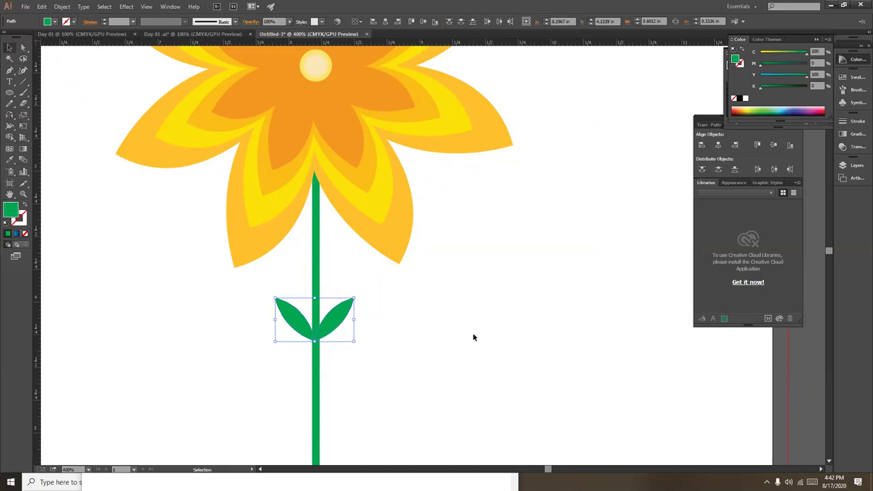
click(493, 335)
key(ctrl+minus)
key(ctrl+minus)
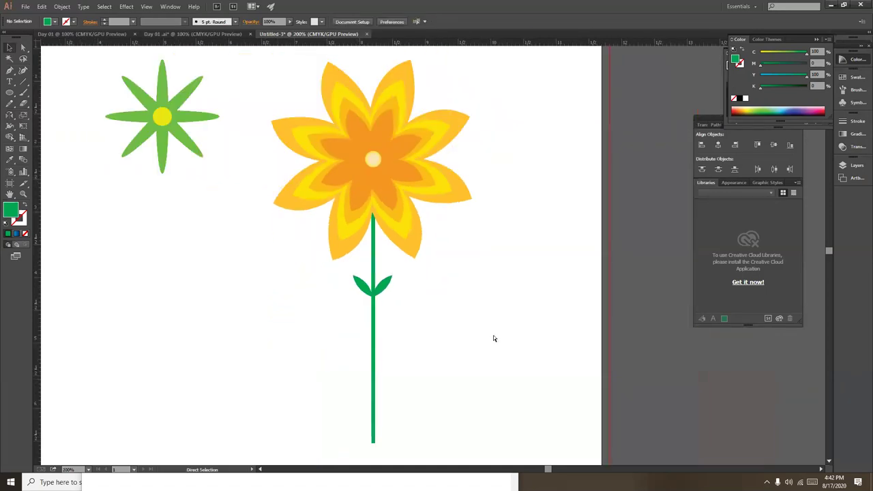
Move both leaves off the stem and back on, just beneath the flower's petals
key(ctrl+plus)
key(ctrl+plus)
key(ctrl+plus)
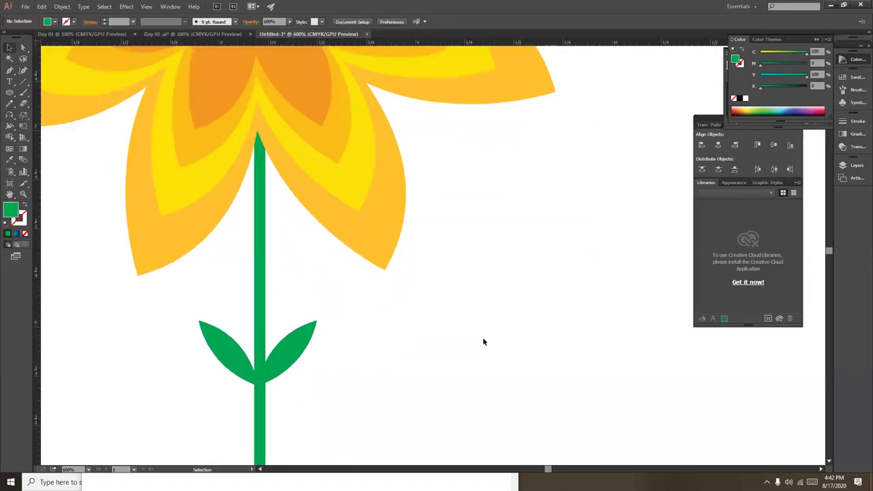
click(292, 341)
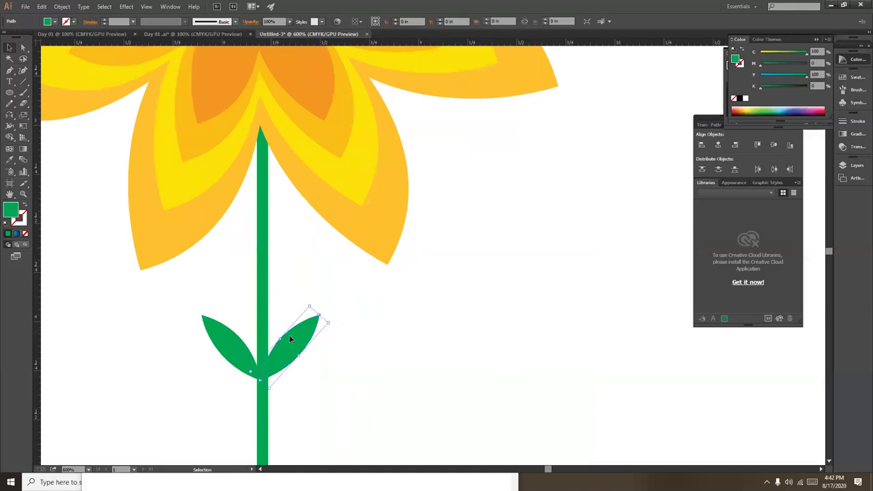
shift+click(229, 346)
mouse_move(229, 345)
mouse_down()
mouse_move(568, 328)
mouse_move(691, 388)
mouse_up()
click(636, 404)
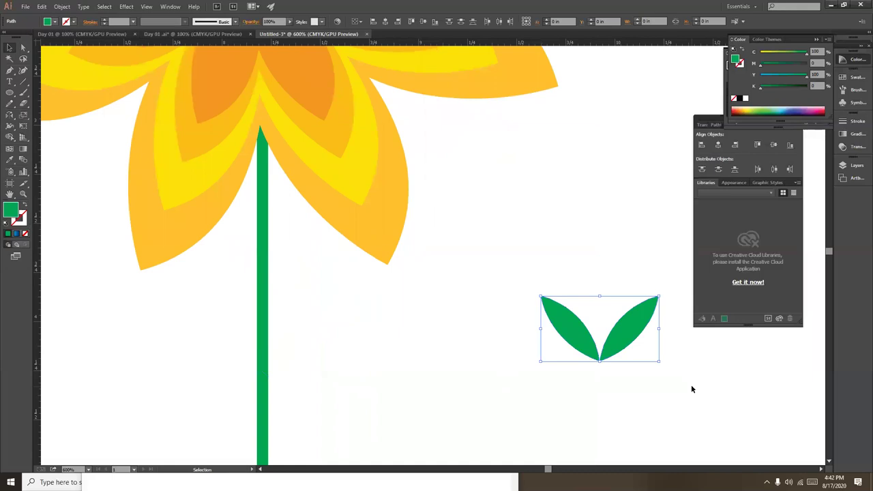
key(ctrl+minus)
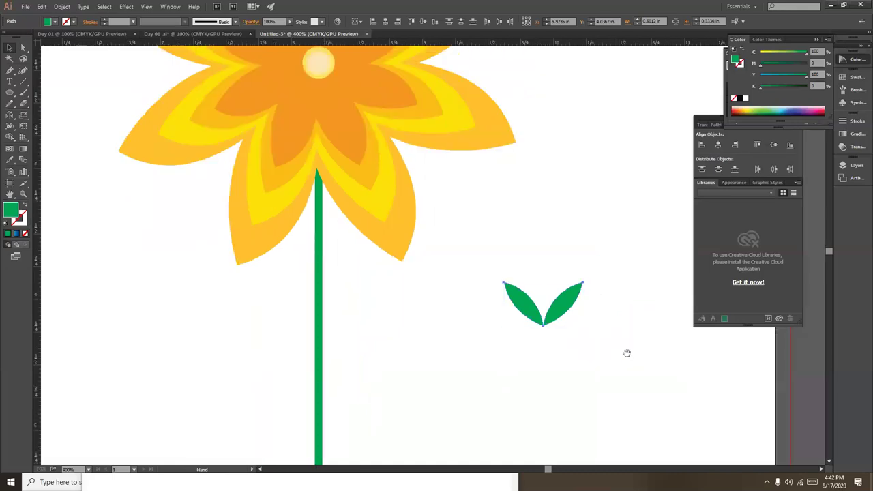
mouse_move(468, 248)
mouse_down()
mouse_move(585, 332)
mouse_move(315, 322)
mouse_move(341, 308)
mouse_move(335, 311)
mouse_up()
click(388, 335)
key(ctrl+minus)
key(ctrl+minus)
key(ctrl+minus)
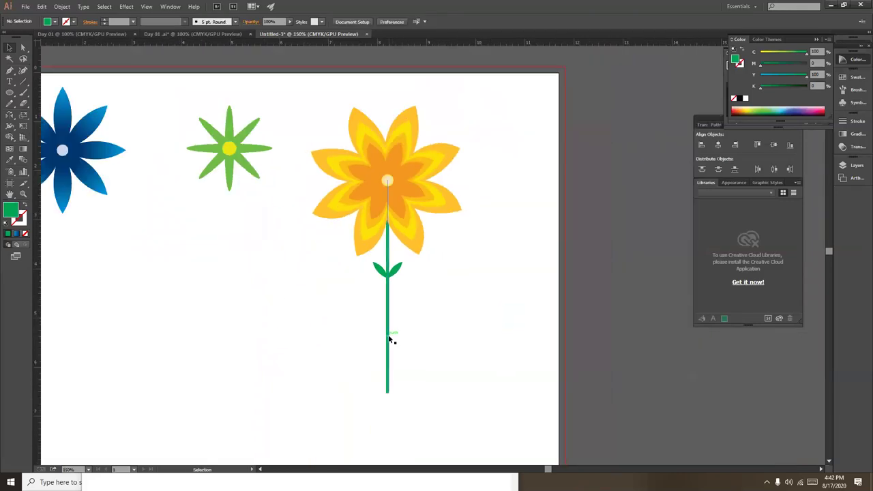
click(395, 270)
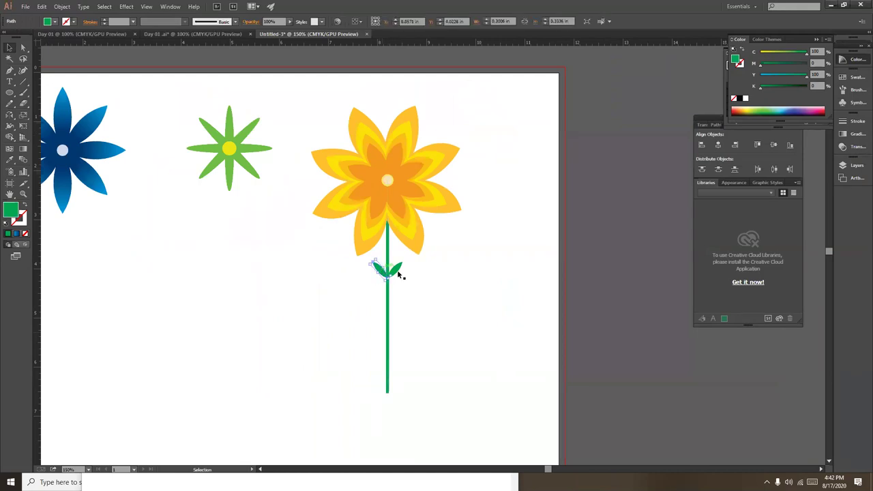
Group the leaf pair, Alt-drag a copy down the stem and repeat with Ctrl+D
shift+click(399, 268)
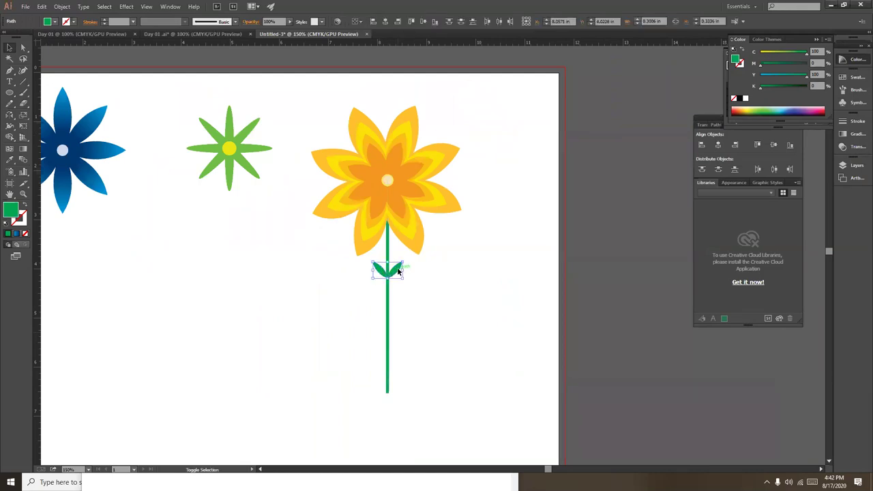
key(v)
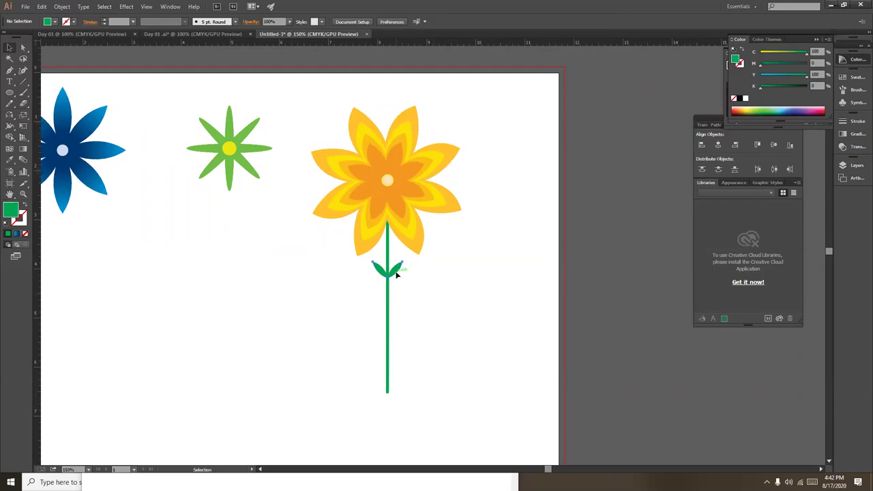
key(ctrl+g)
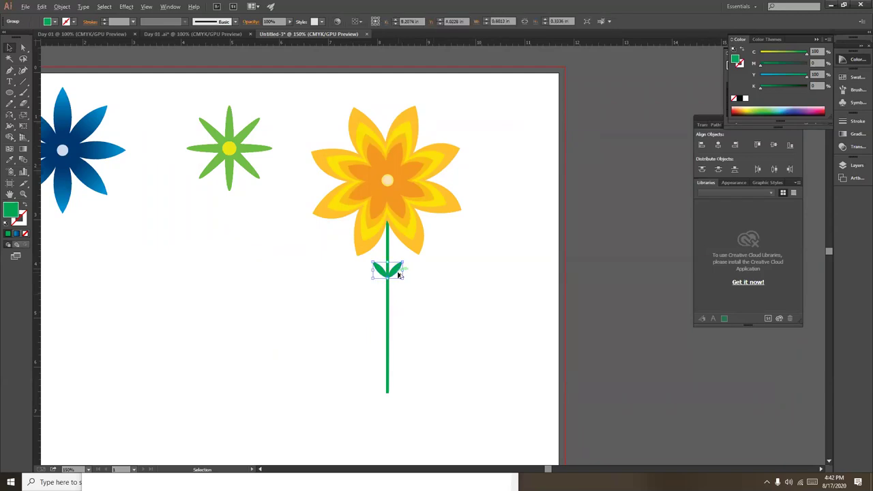
drag(399, 273, 391, 298)
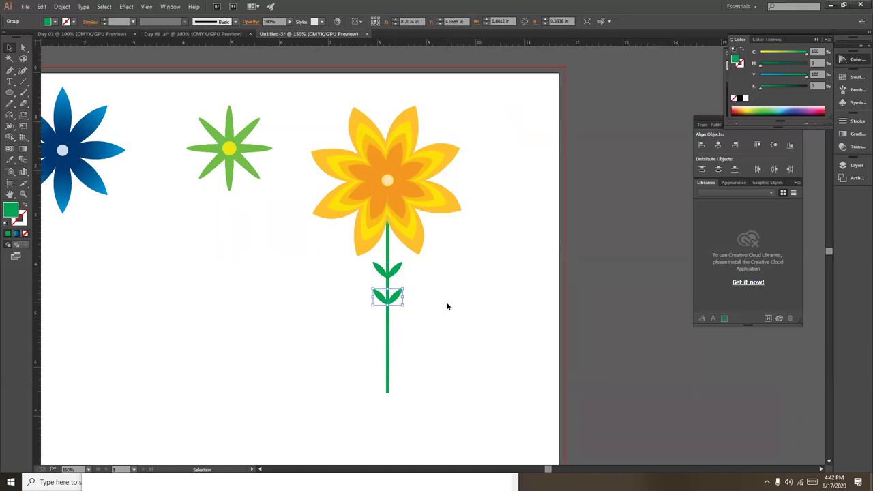
key(ctrl+d)
key(ctrl+d)
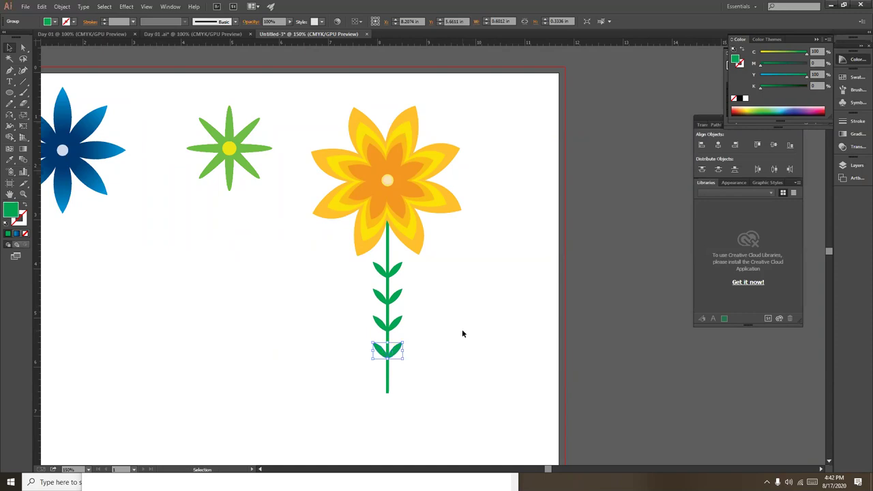
click(464, 332)
mouse_move(460, 350)
mouse_down()
mouse_move(473, 325)
mouse_move(460, 271)
mouse_up()
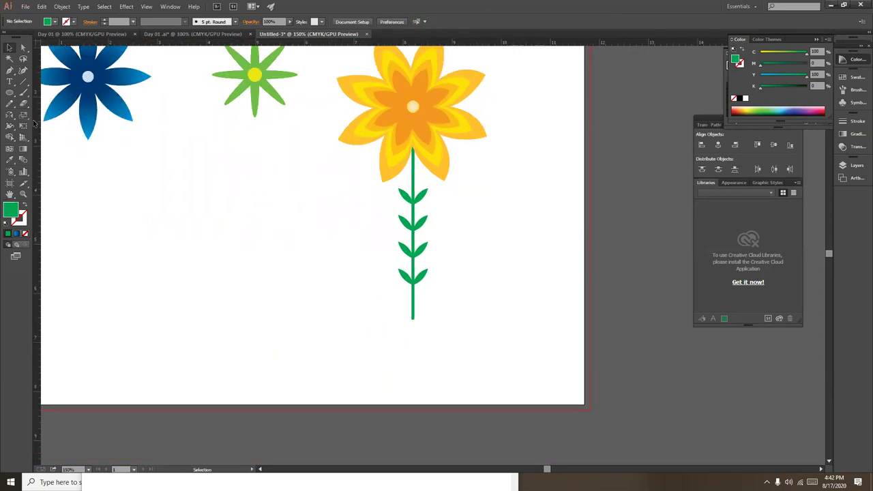
Draw a green rectangle at the stem's base, dismissing the size prompt
click(9, 93)
click(54, 93)
drag(400, 309, 454, 332)
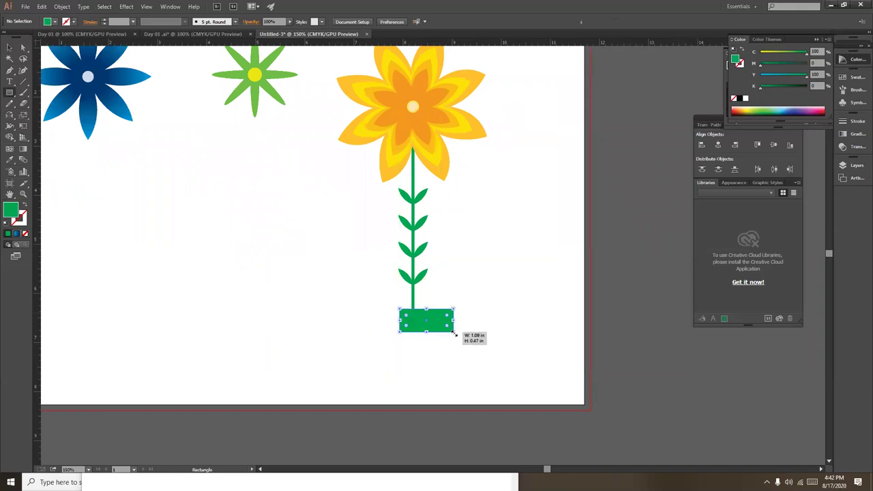
click(513, 277)
click(471, 256)
click(473, 306)
click(466, 257)
Centre the rectangle under the stem and extend its bottom edge to make a taller pot
key(v)
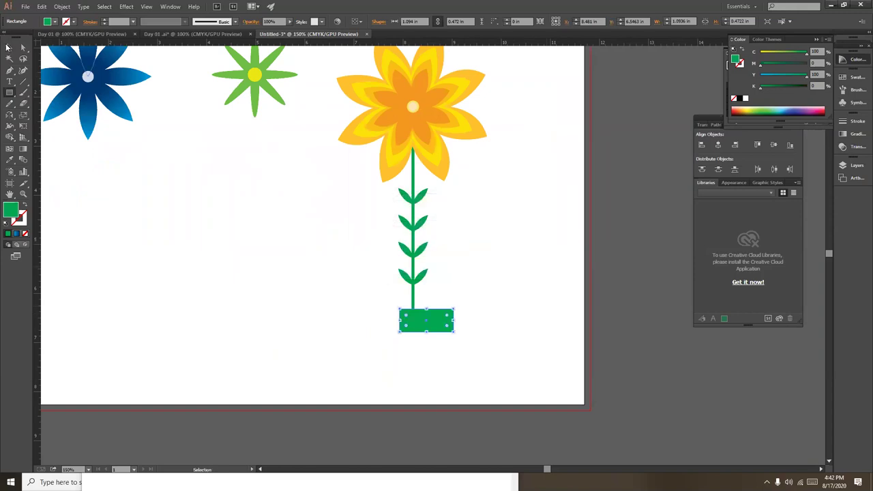
click(483, 311)
drag(426, 326, 410, 323)
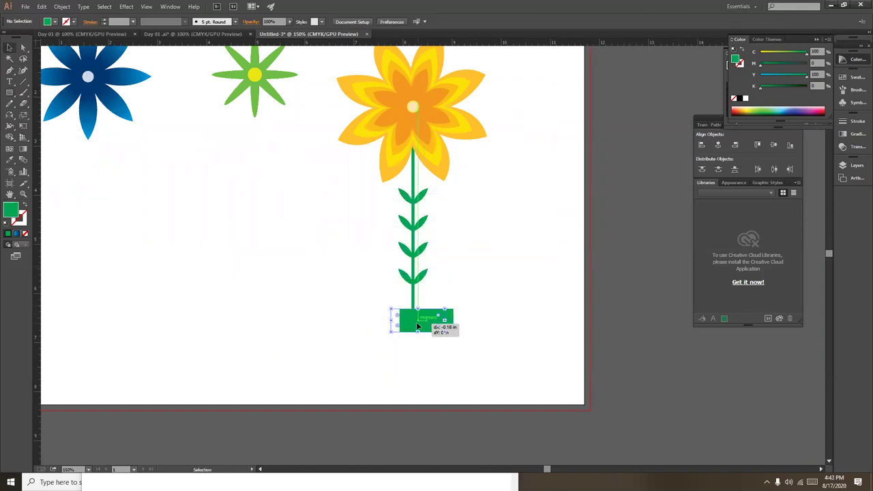
double_click(411, 320)
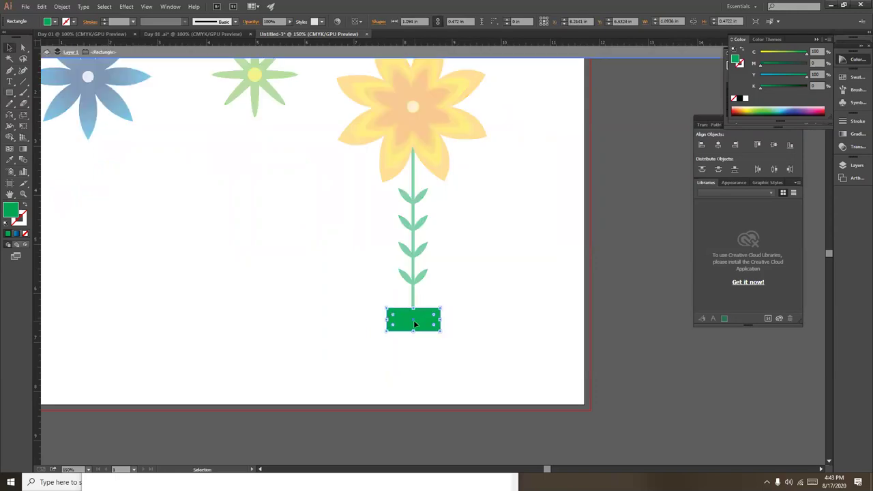
double_click(487, 302)
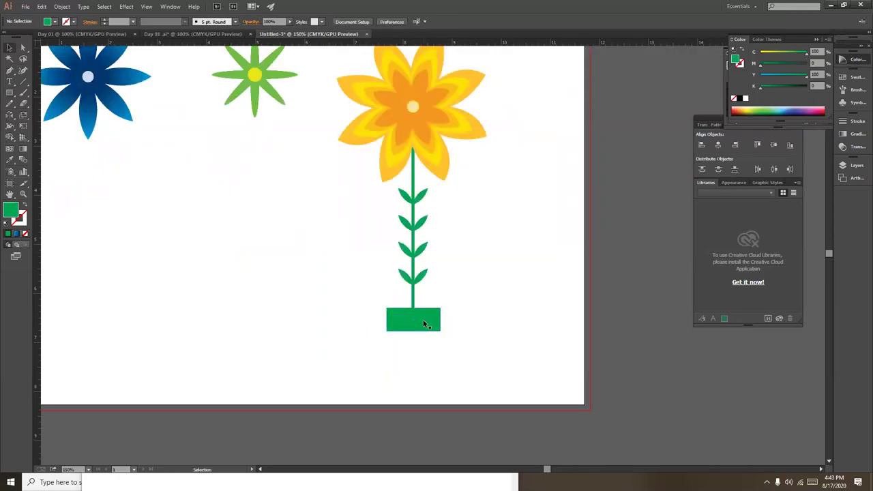
click(429, 315)
drag(413, 332, 414, 341)
click(470, 325)
key(ctrl+minus)
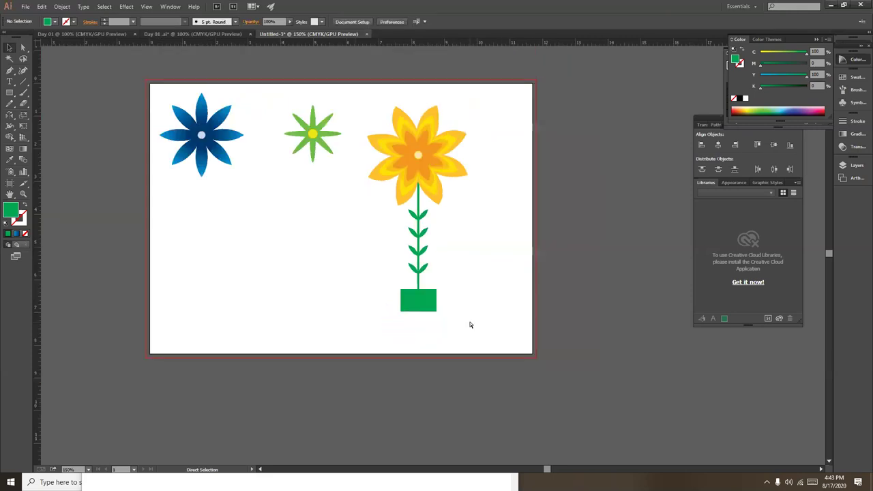
key(ctrl+minus)
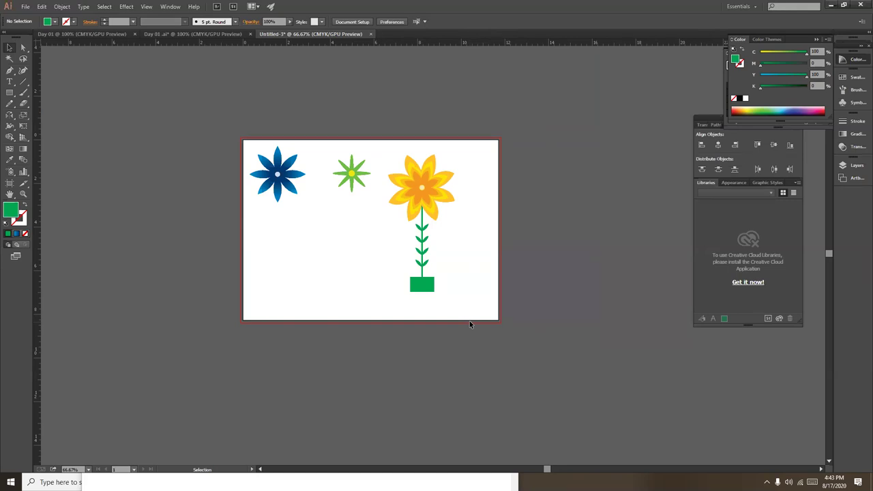
key(ctrl+plus)
key(ctrl+plus)
key(space)
drag(222, 263, 348, 280)
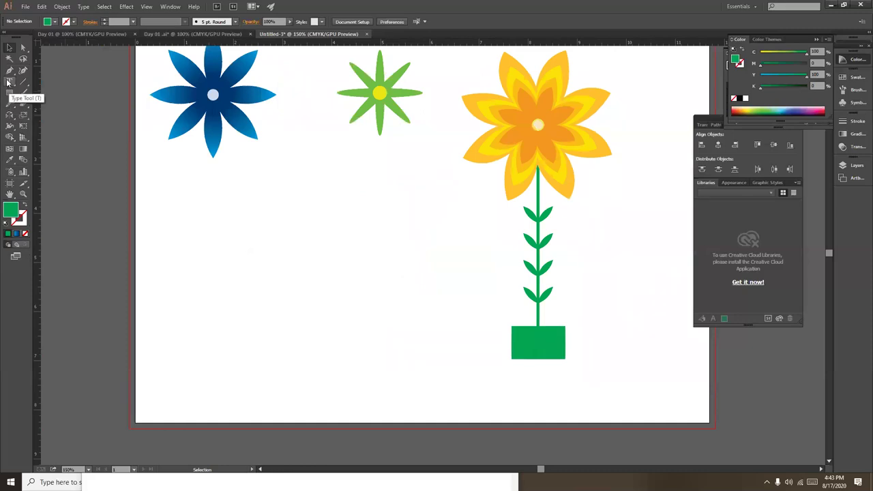
Draw a green eight-pointed star about 3.17 in wide below the blue flower, then open the Effect menu
click(9, 93)
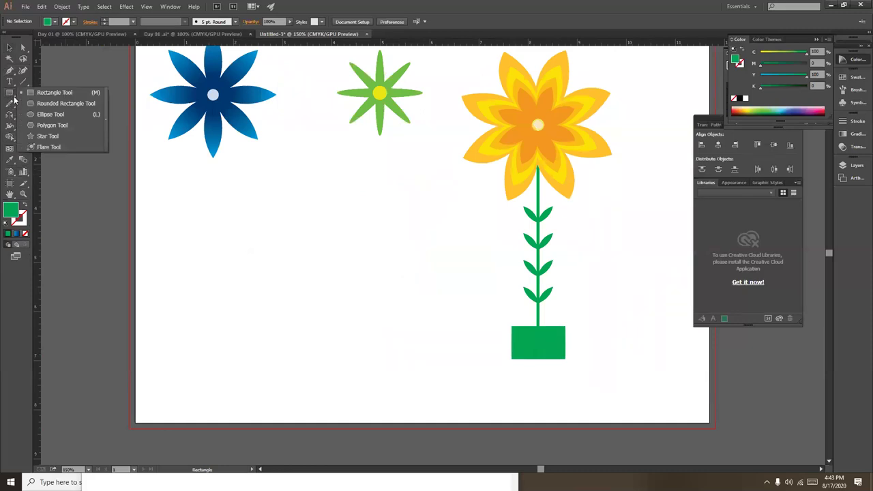
click(42, 136)
drag(275, 230, 340, 282)
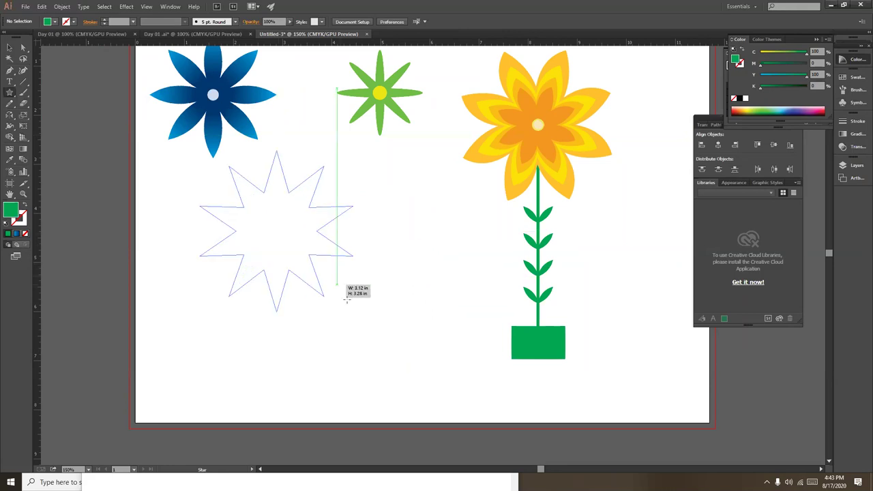
key(v)
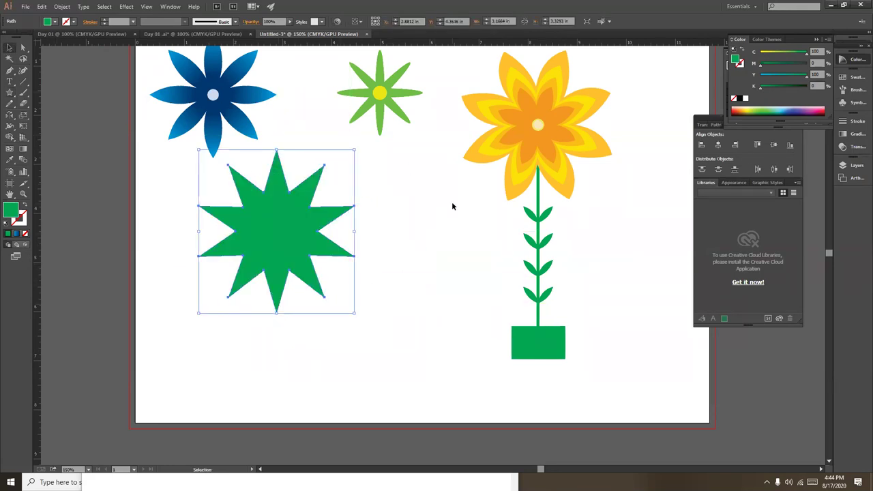
click(385, 222)
click(332, 214)
click(127, 7)
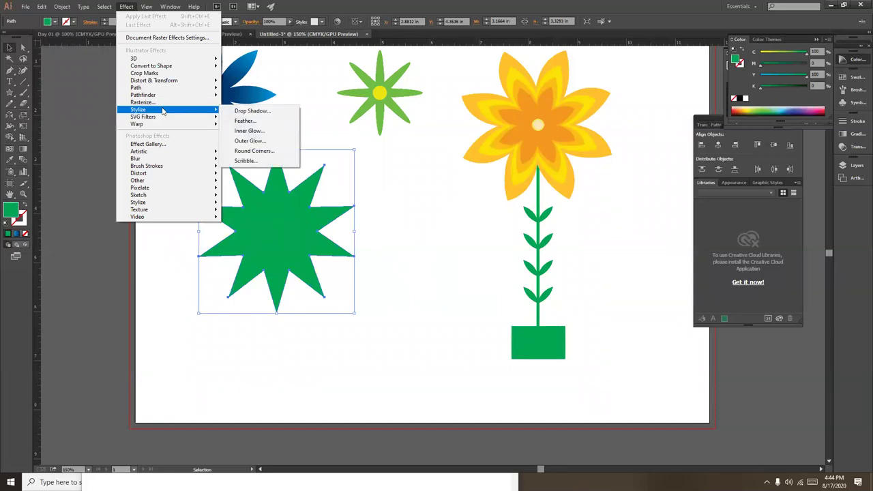
mouse_move(154, 81)
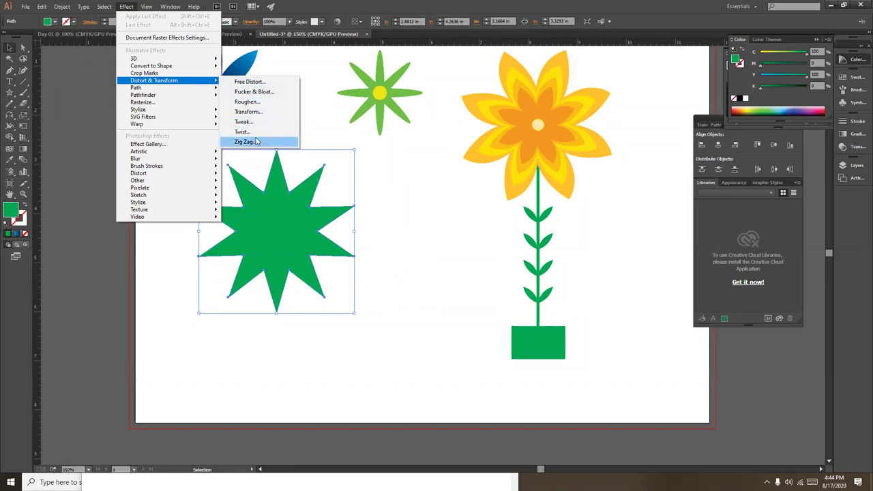
Try a Zig Zag effect with Preview, Smooth and Relative on the star, then cancel it
click(257, 141)
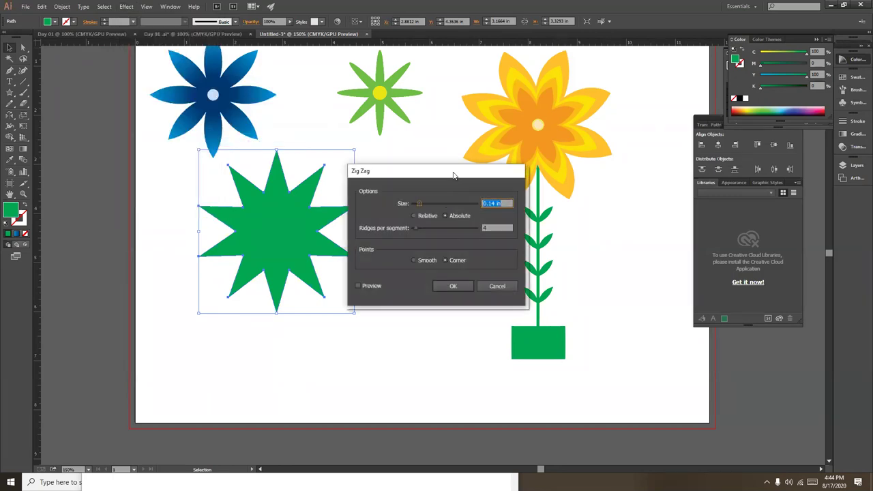
drag(451, 173, 540, 142)
click(466, 257)
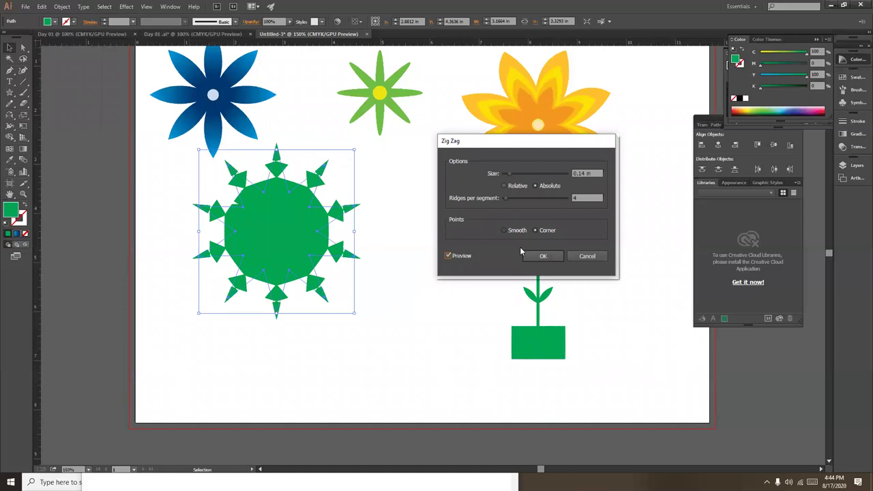
click(505, 230)
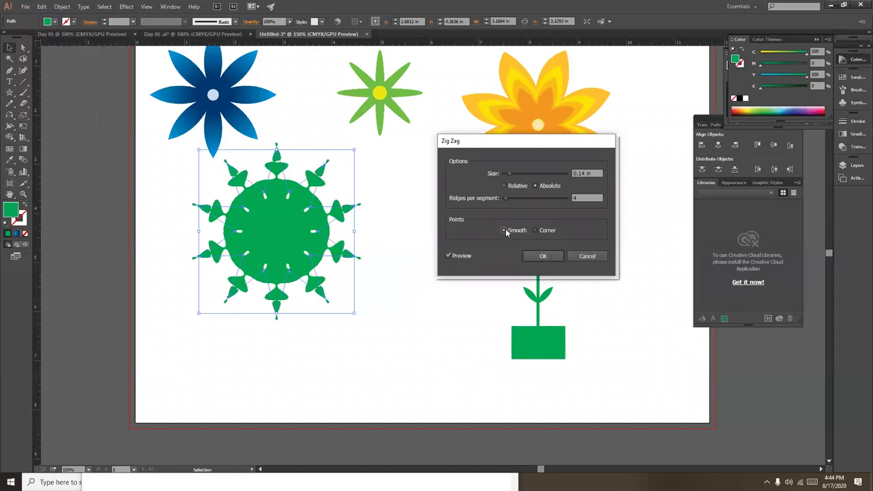
click(505, 185)
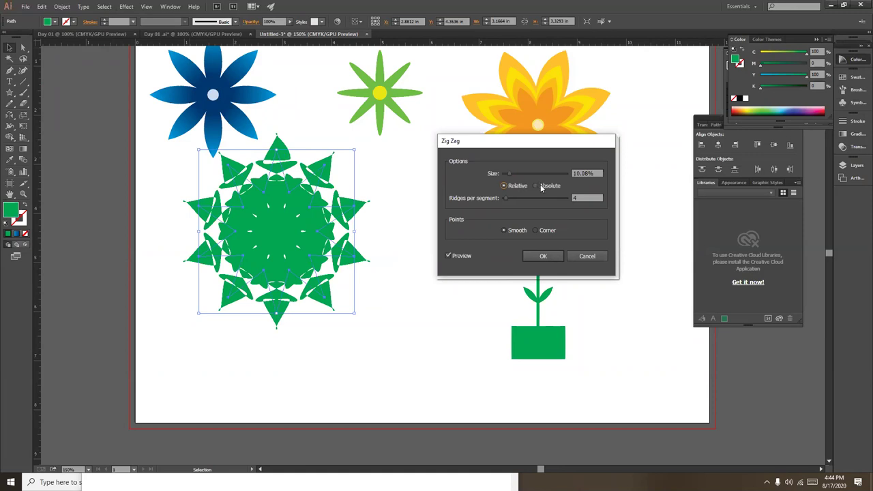
click(587, 257)
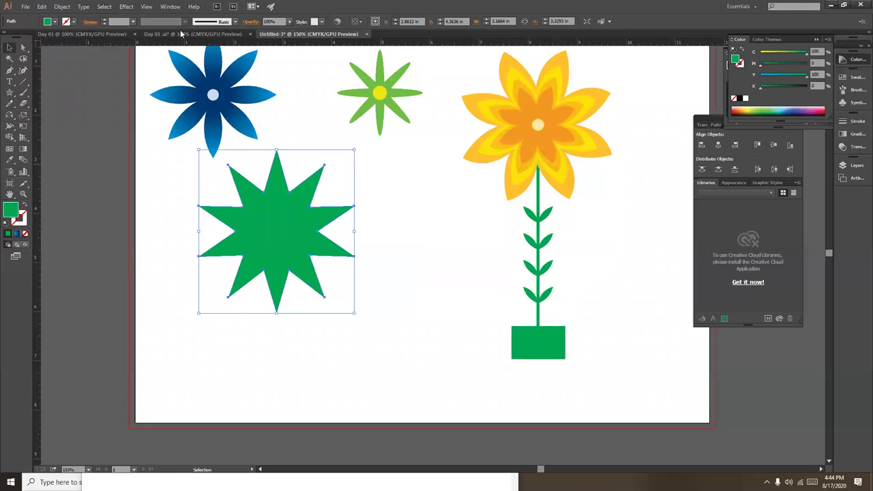
Apply Roughen to the green star with absolute size 0.07 in and detail 30
click(125, 7)
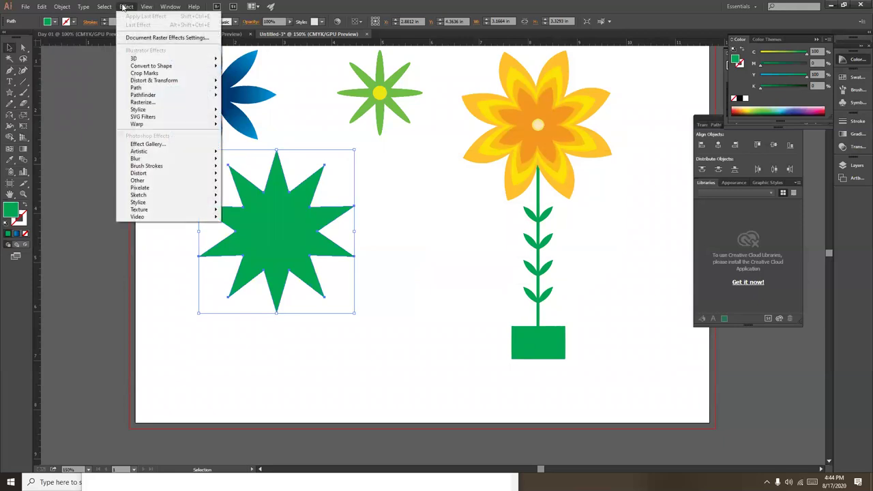
mouse_move(154, 80)
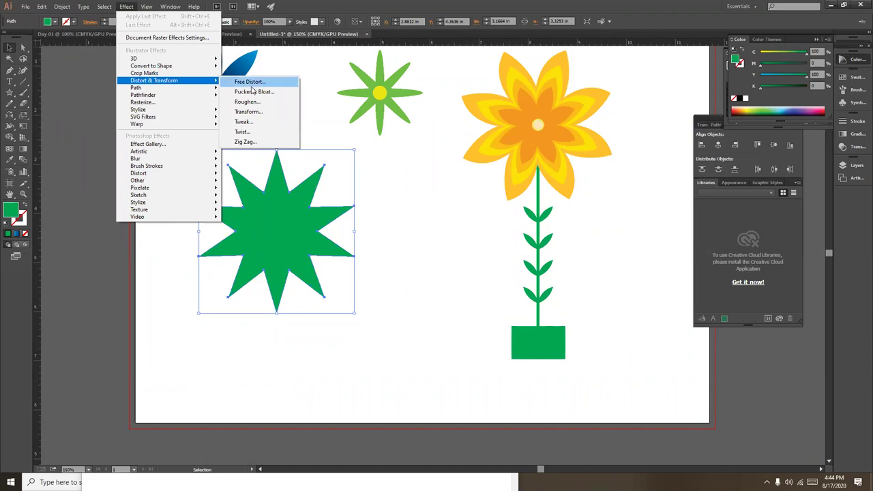
click(247, 101)
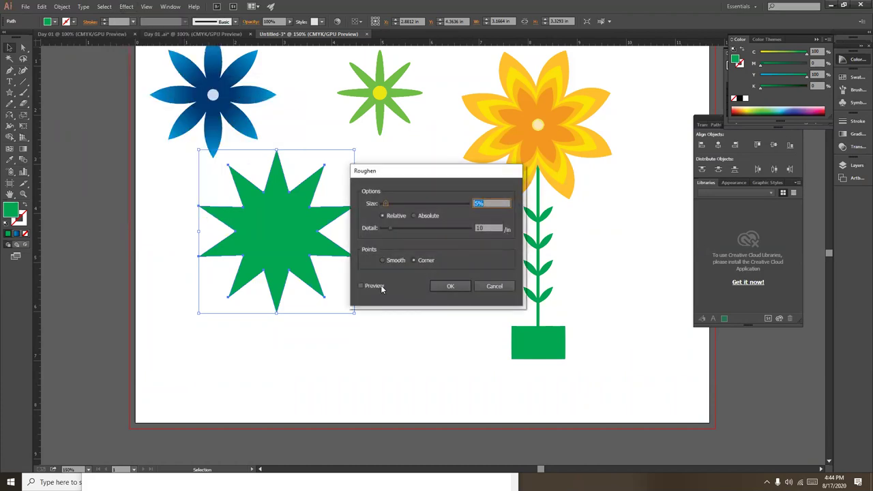
click(380, 286)
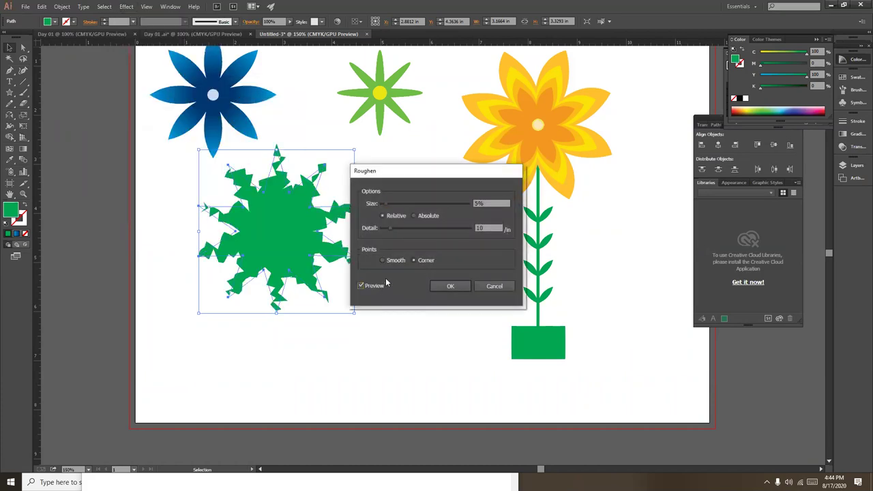
click(414, 215)
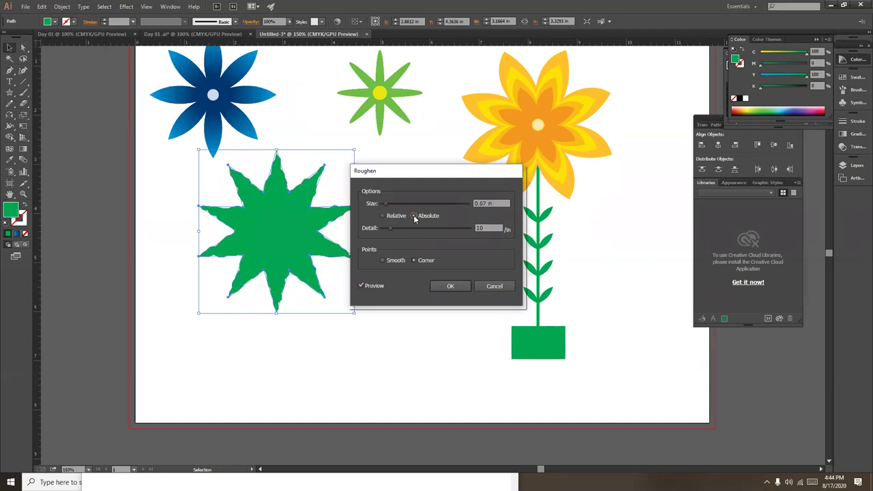
drag(390, 228, 410, 233)
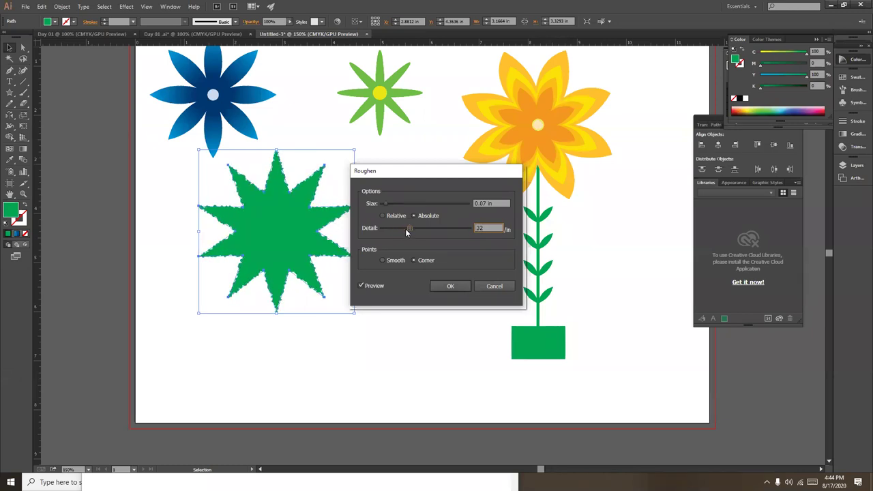
click(391, 215)
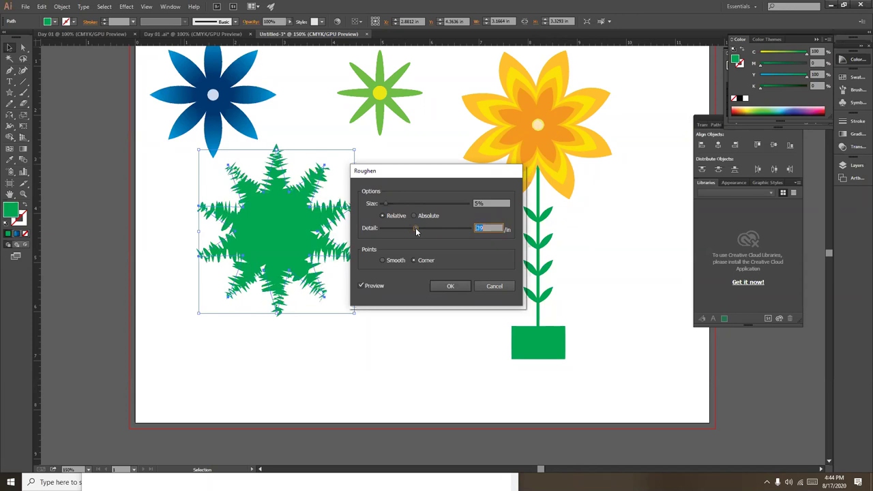
drag(412, 228, 407, 228)
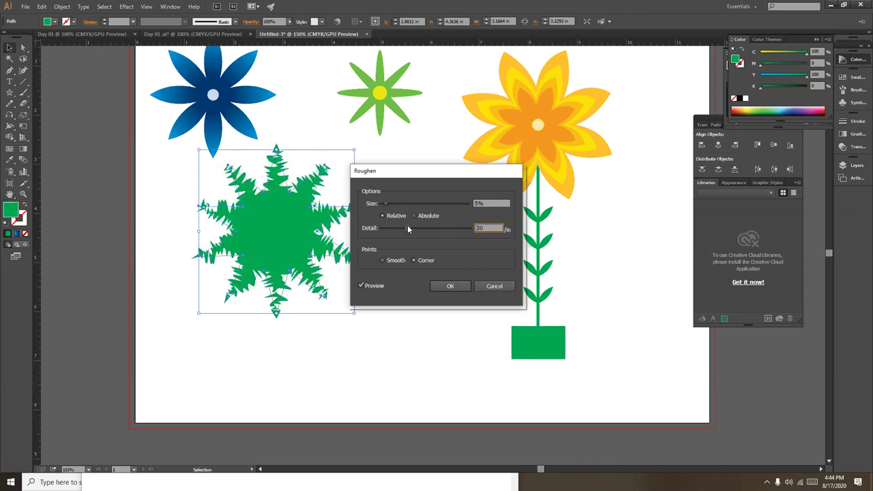
click(414, 216)
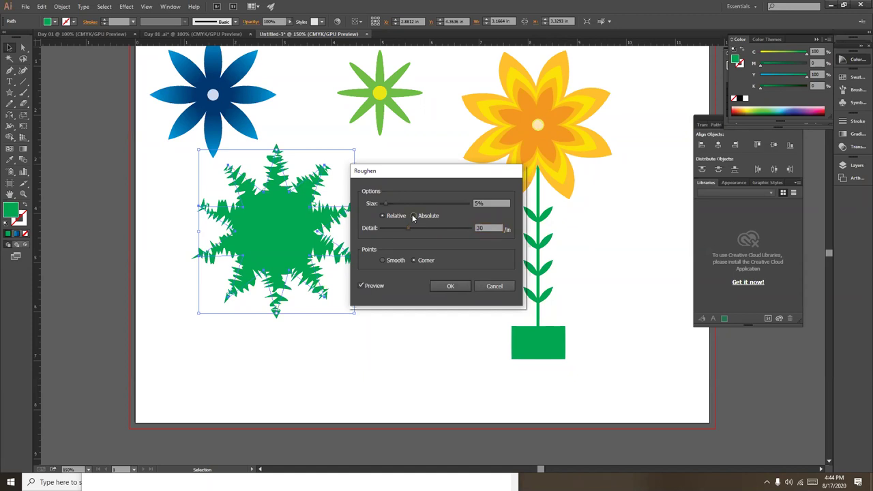
click(464, 286)
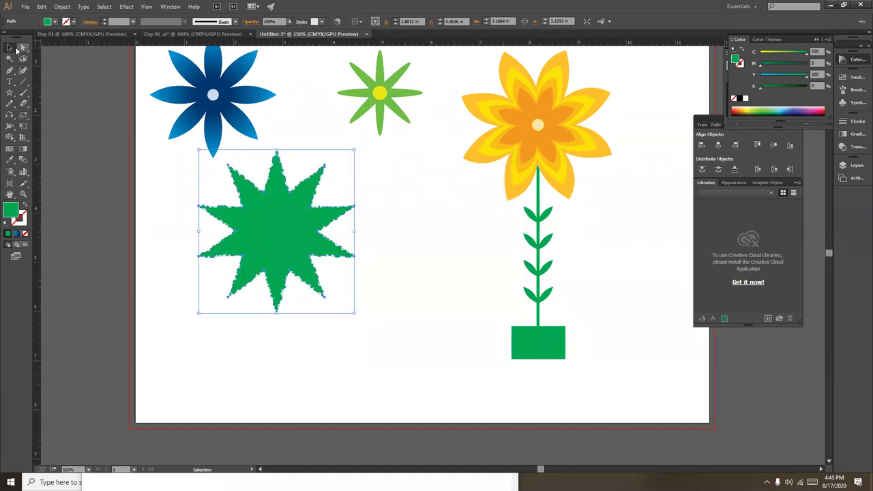
Deselect the star and zoom out to view the whole artboard
click(436, 281)
key(ctrl+minus)
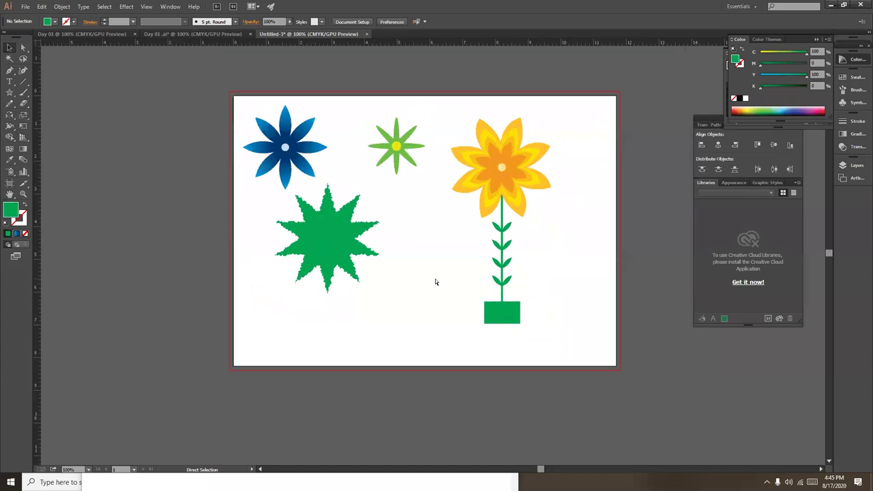
key(space)
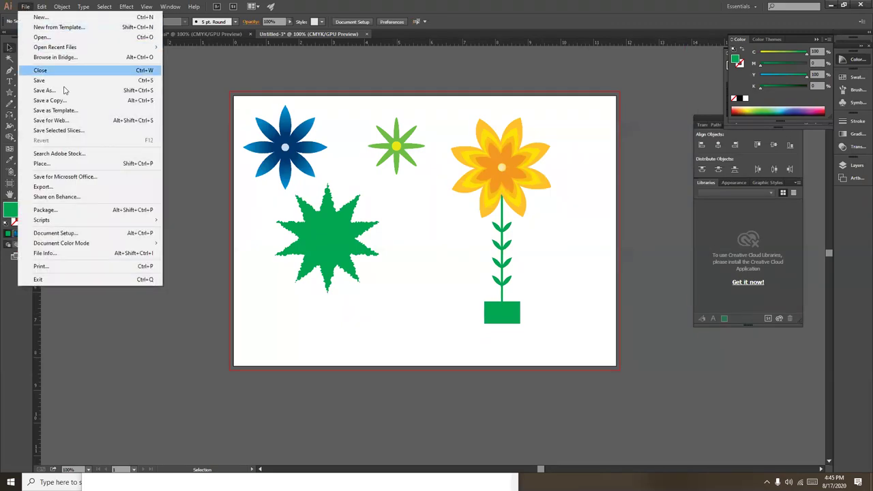
Save the drawing as Illustrator file 'Day 2', accepting the default Illustrator options
click(55, 90)
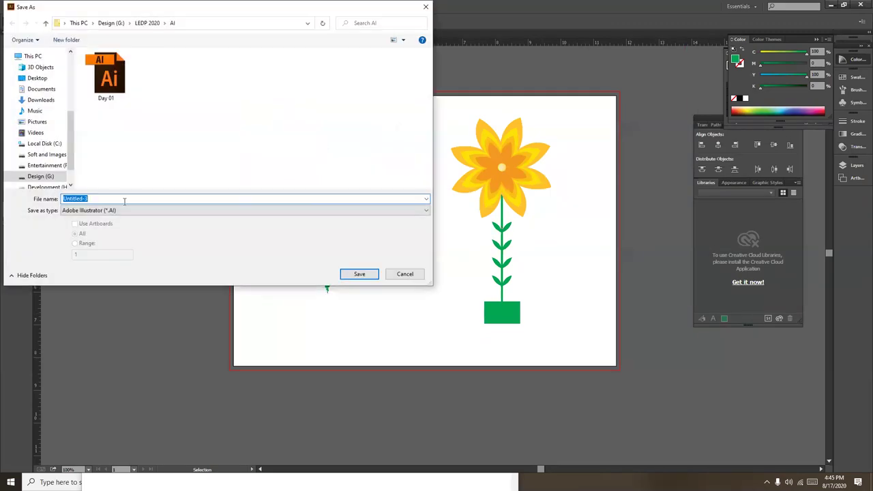
click(109, 198)
double_click(116, 197)
text(Day )
text(2)
key(Return)
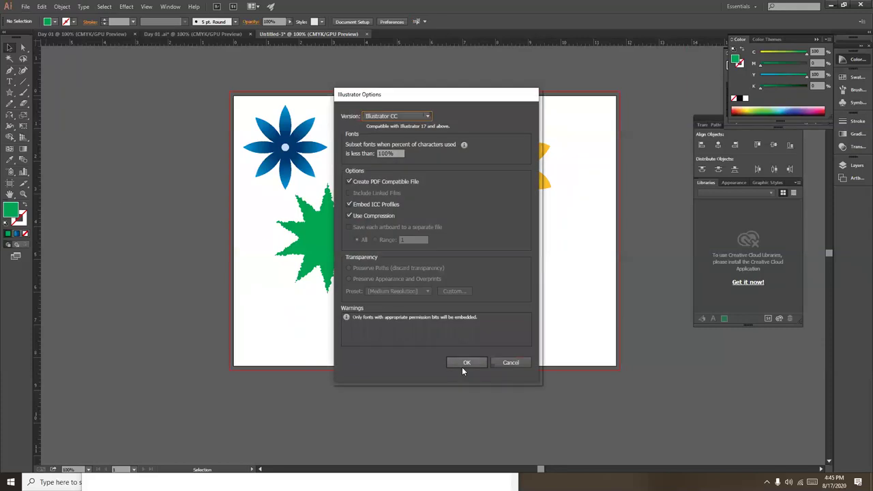
click(462, 361)
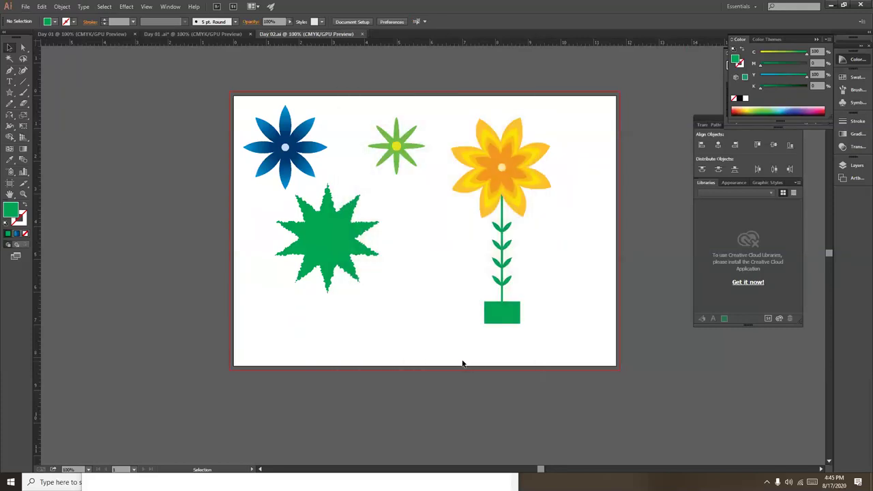
Export the artwork through Save for Web as a JPEG High image named Day-02
click(25, 6)
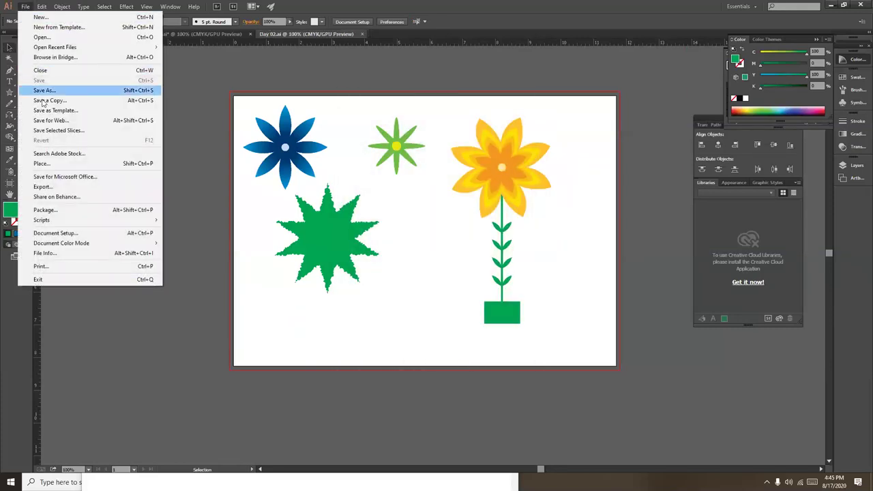
click(63, 121)
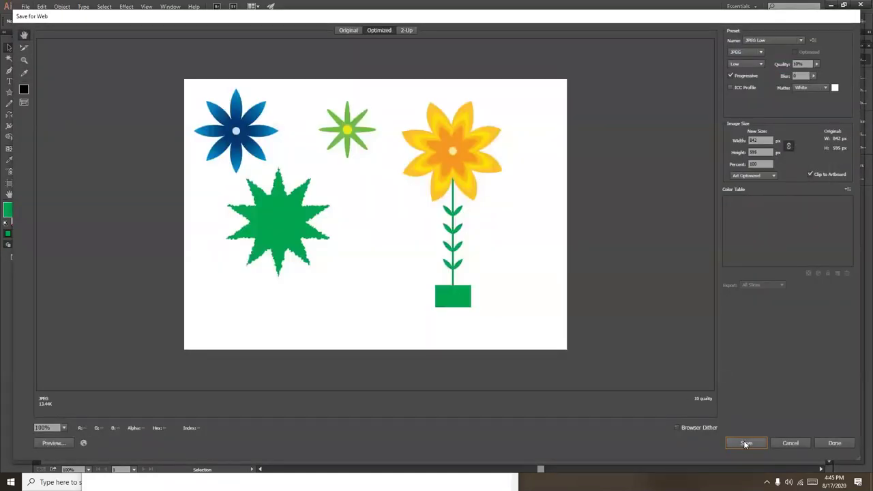
click(777, 41)
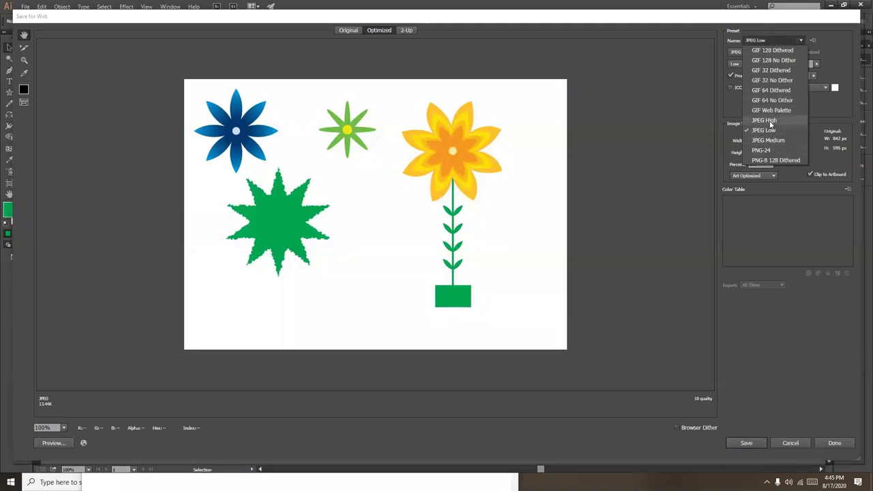
click(771, 122)
click(746, 443)
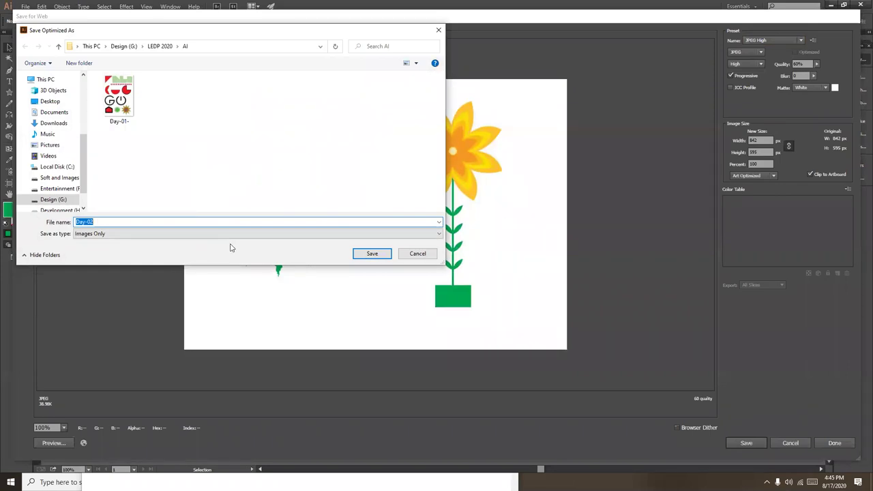
text(Day-02)
key(Return)
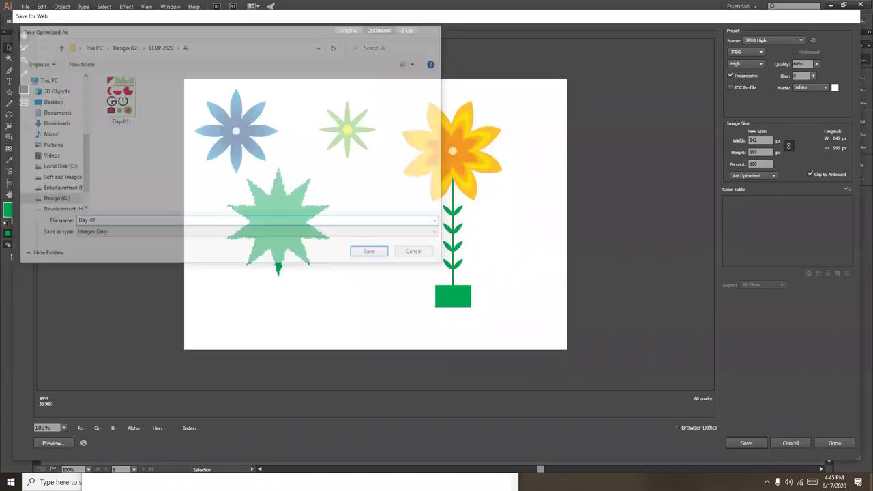